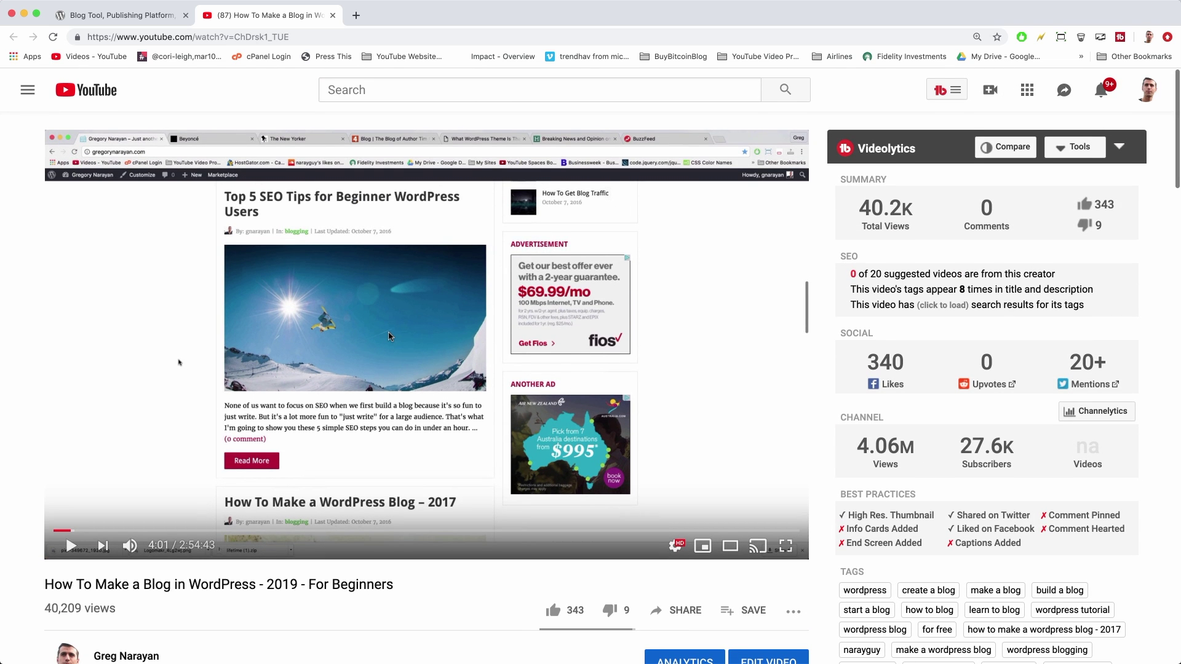
Scroll down to the video description and open the SiteGround discount link
{"action": "scroll", "coordinate": [389, 336], "scroll_direction": "down", "scroll_amount": 2}
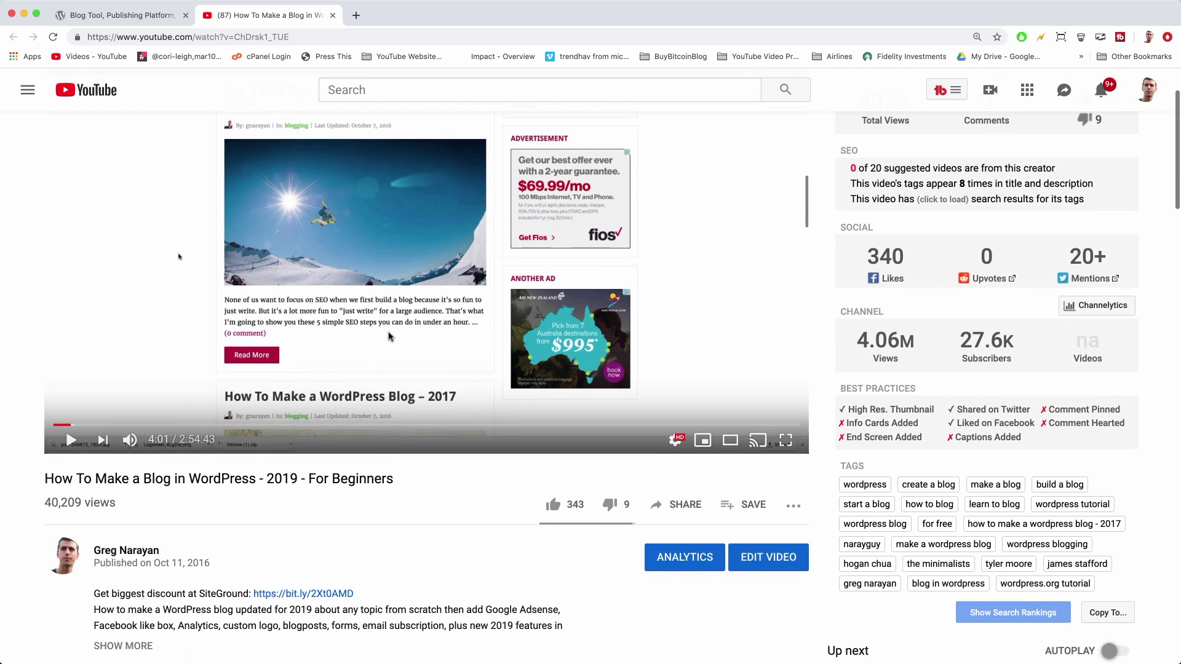
{"action": "scroll", "coordinate": [286, 395], "scroll_direction": "down", "scroll_amount": 1}
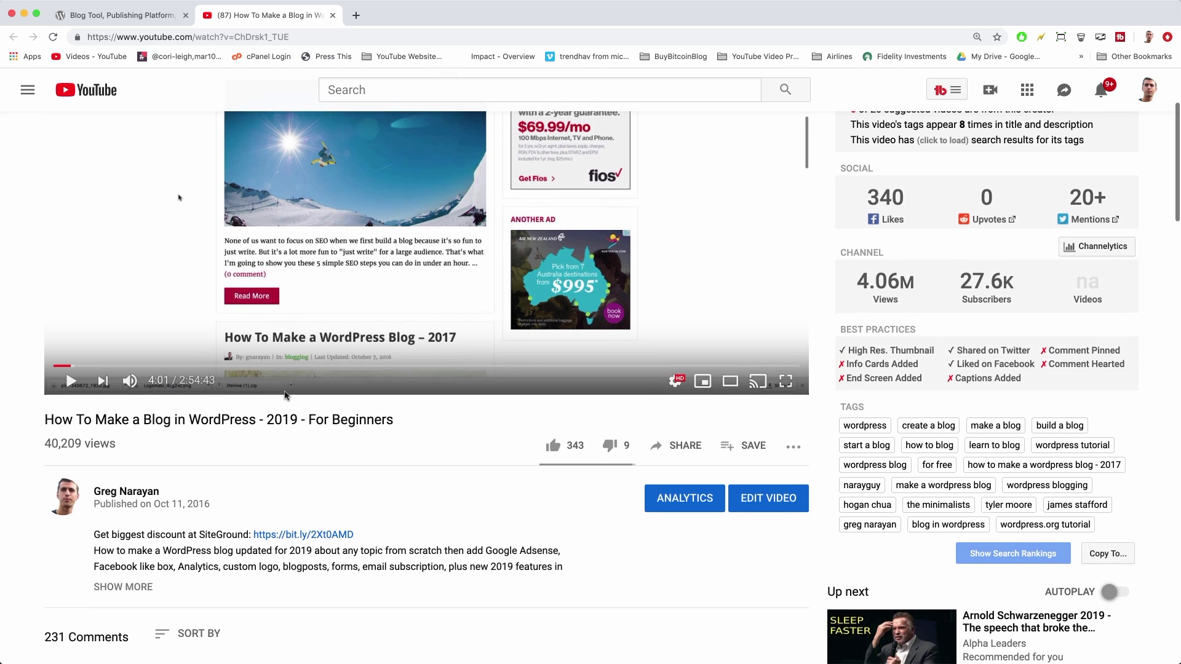
{"action": "scroll", "coordinate": [184, 489], "scroll_direction": "down", "scroll_amount": 1}
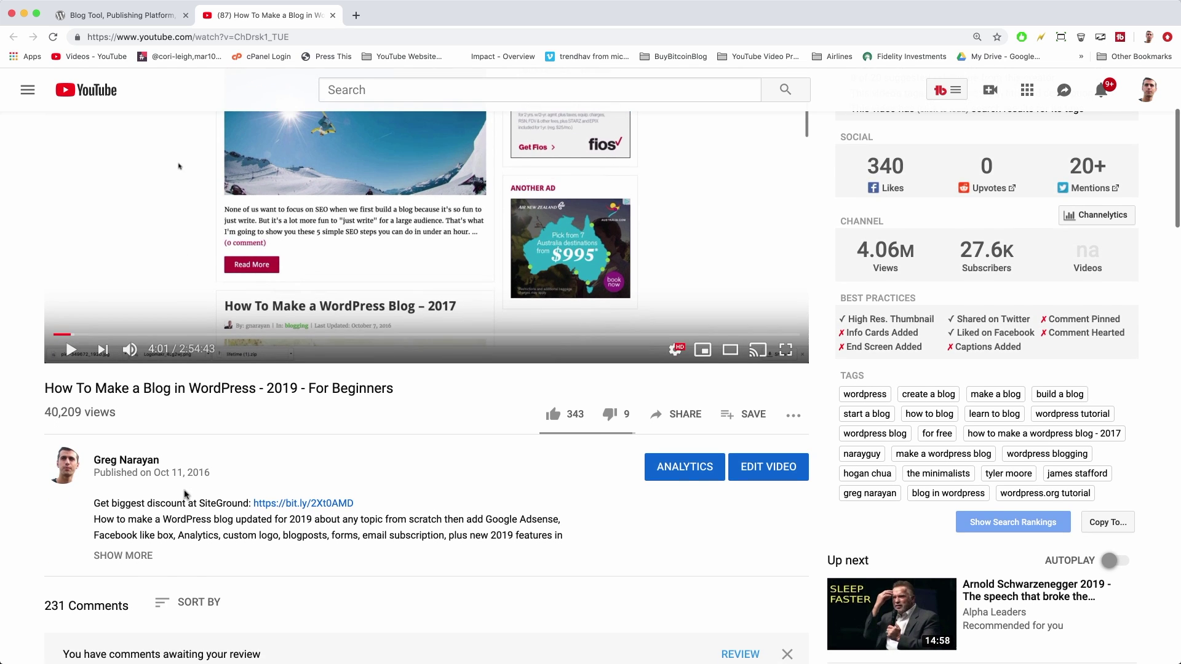
{"action": "left_click", "coordinate": [333, 506]}
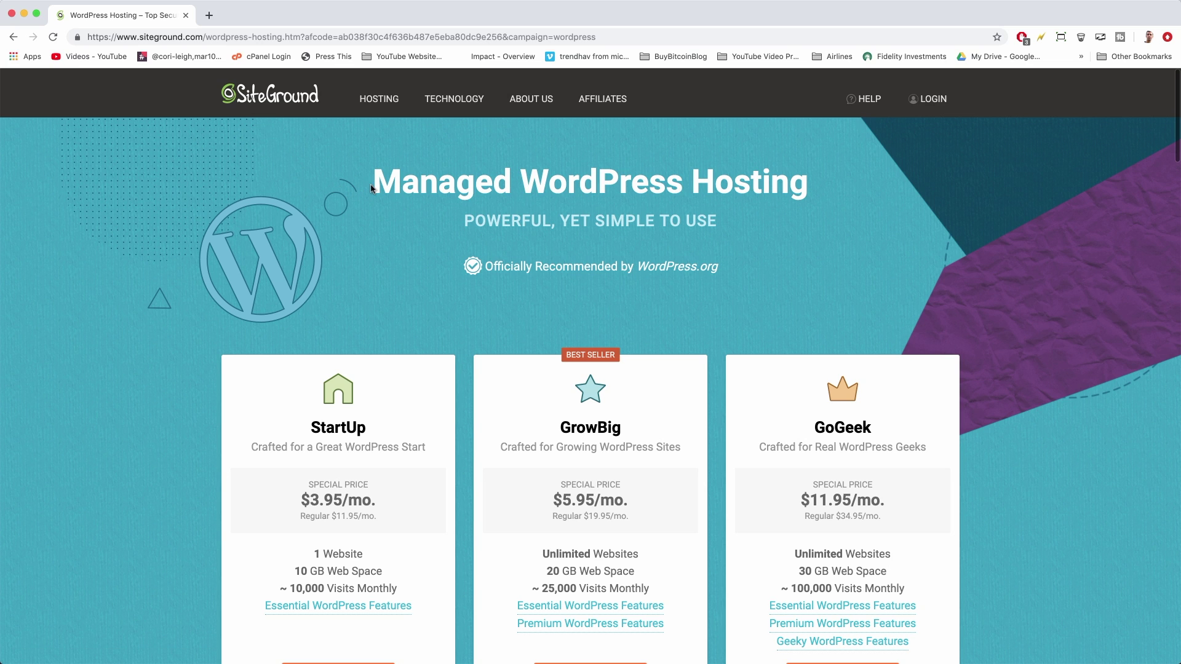
Highlight the hosting heading and the StartUp $3.95/$11.95 and GrowBig $5.95 prices
{"action": "left_click_drag", "start_coordinate": [374, 181], "coordinate": [814, 196]}
{"action": "left_click", "coordinate": [815, 195]}
{"action": "left_click_drag", "start_coordinate": [305, 500], "coordinate": [372, 501]}
{"action": "left_click", "coordinate": [349, 501]}
{"action": "left_click_drag", "start_coordinate": [302, 515], "coordinate": [387, 520]}
{"action": "left_click", "coordinate": [387, 519]}
{"action": "left_click_drag", "start_coordinate": [554, 500], "coordinate": [629, 503]}
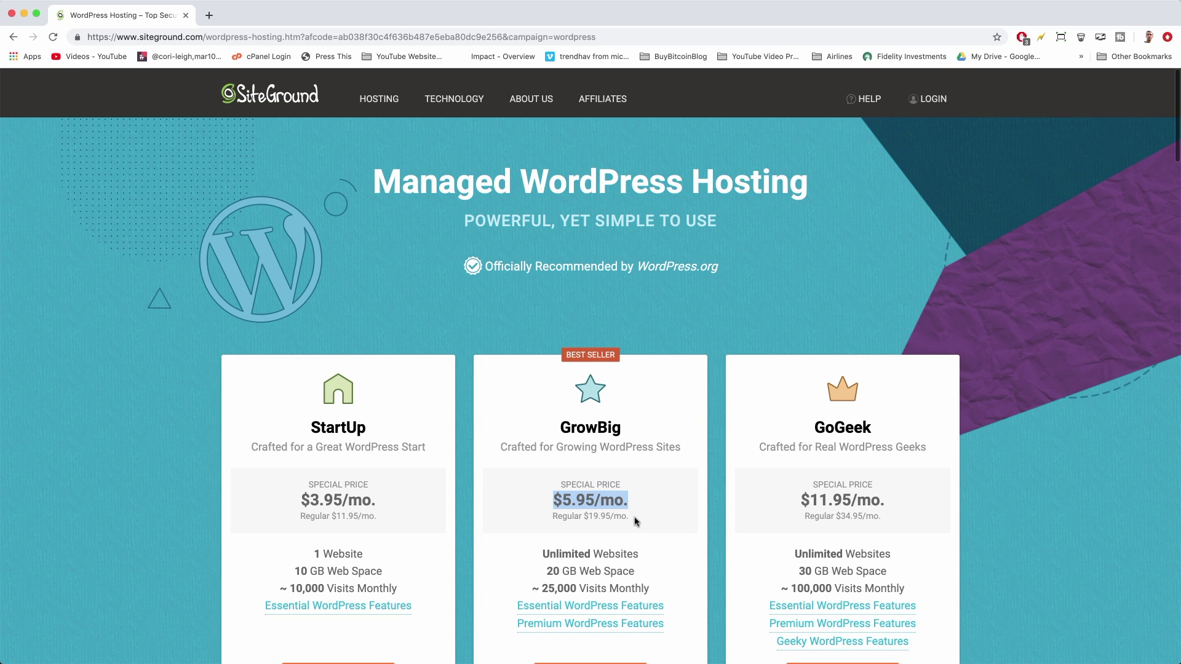
{"action": "left_click", "coordinate": [635, 520]}
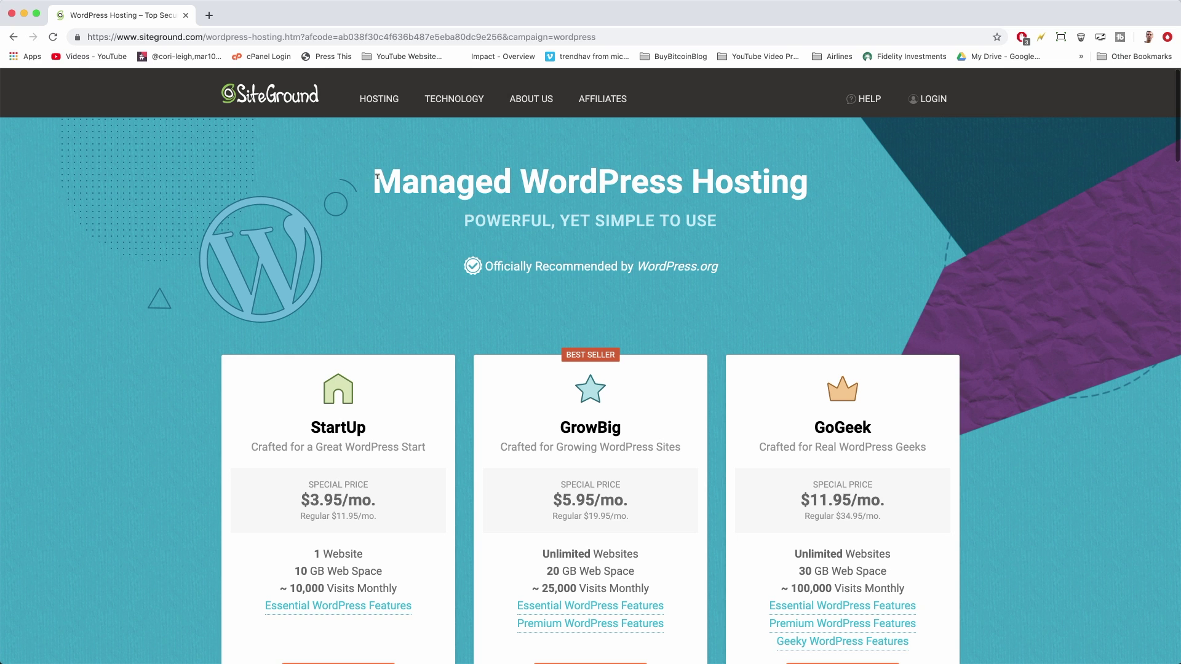
{"action": "left_click_drag", "start_coordinate": [376, 178], "coordinate": [844, 203]}
{"action": "left_click", "coordinate": [844, 203]}
Browse the Hosting menu and the StartUp, GrowBig and GoGeek feature comparison
{"action": "mouse_move", "coordinate": [373, 103]}
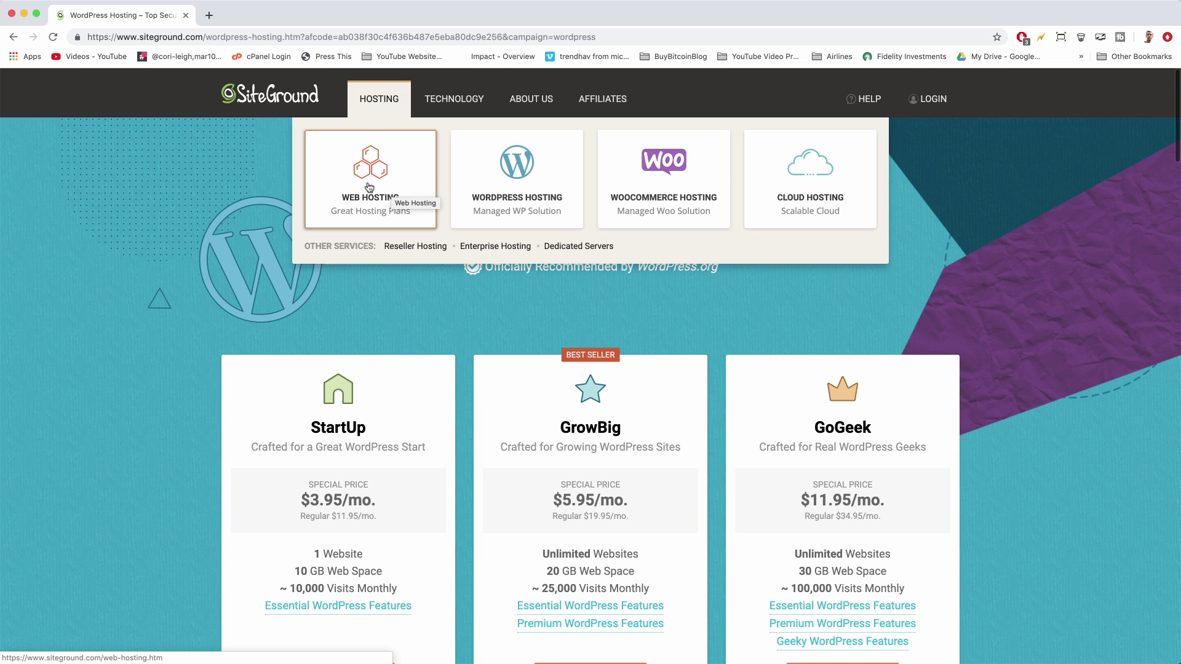
{"action": "scroll", "coordinate": [554, 382], "scroll_direction": "down", "scroll_amount": 3}
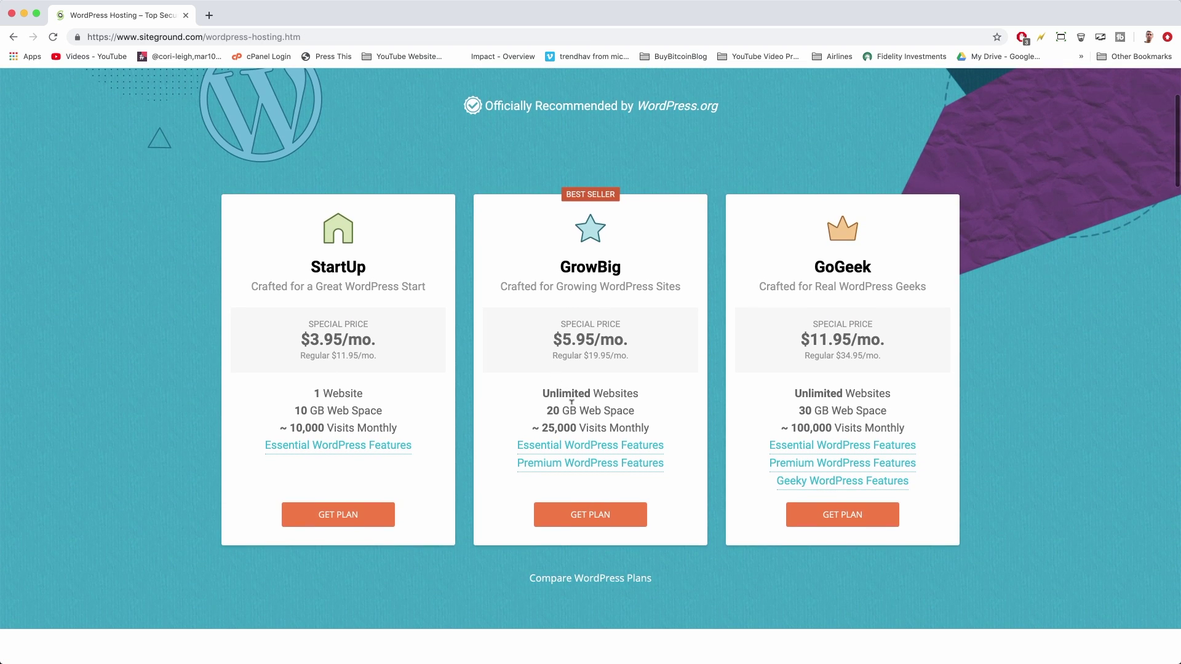
{"action": "mouse_move", "coordinate": [588, 447]}
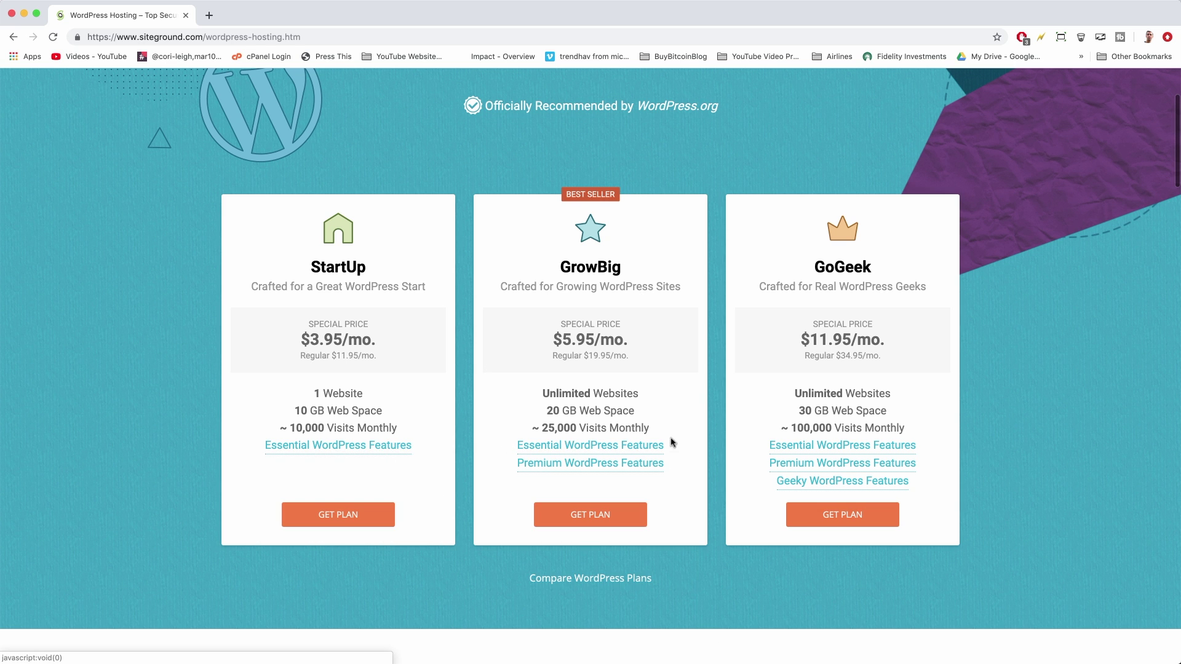
{"action": "mouse_move", "coordinate": [792, 447]}
{"action": "scroll", "coordinate": [364, 178], "scroll_direction": "up", "scroll_amount": 3}
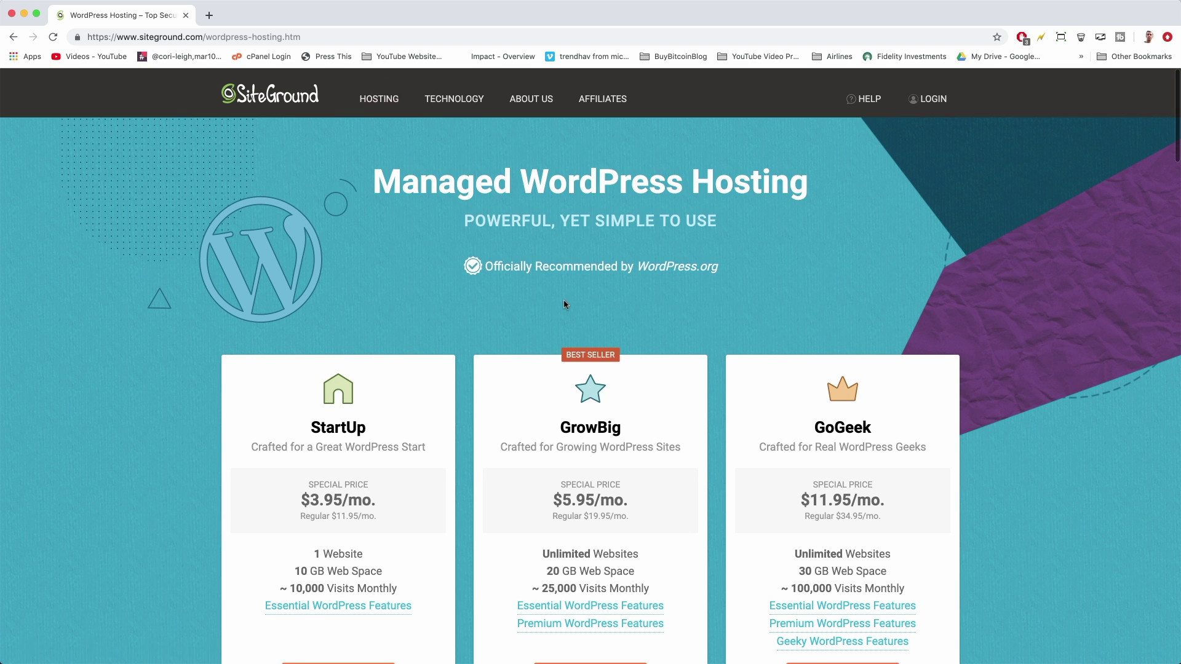
{"action": "scroll", "coordinate": [563, 300], "scroll_direction": "down", "scroll_amount": 7}
{"action": "scroll", "coordinate": [562, 303], "scroll_direction": "up", "scroll_amount": 7}
{"action": "scroll", "coordinate": [481, 302], "scroll_direction": "down", "scroll_amount": 3}
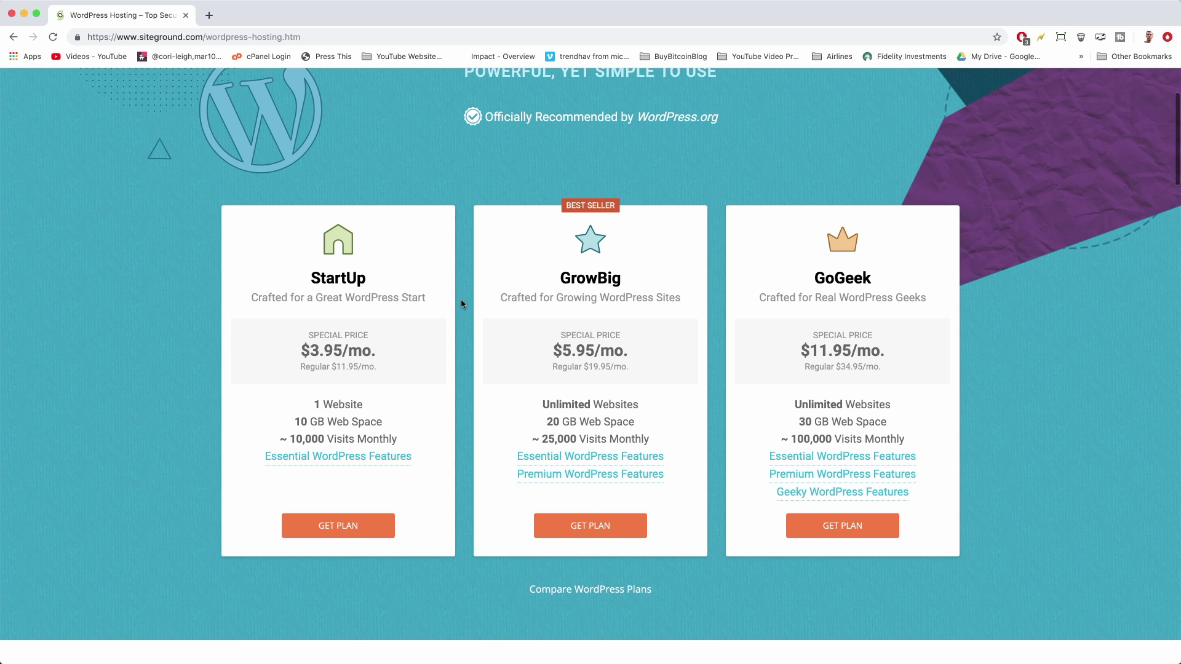
{"action": "scroll", "coordinate": [463, 303], "scroll_direction": "down", "scroll_amount": 1}
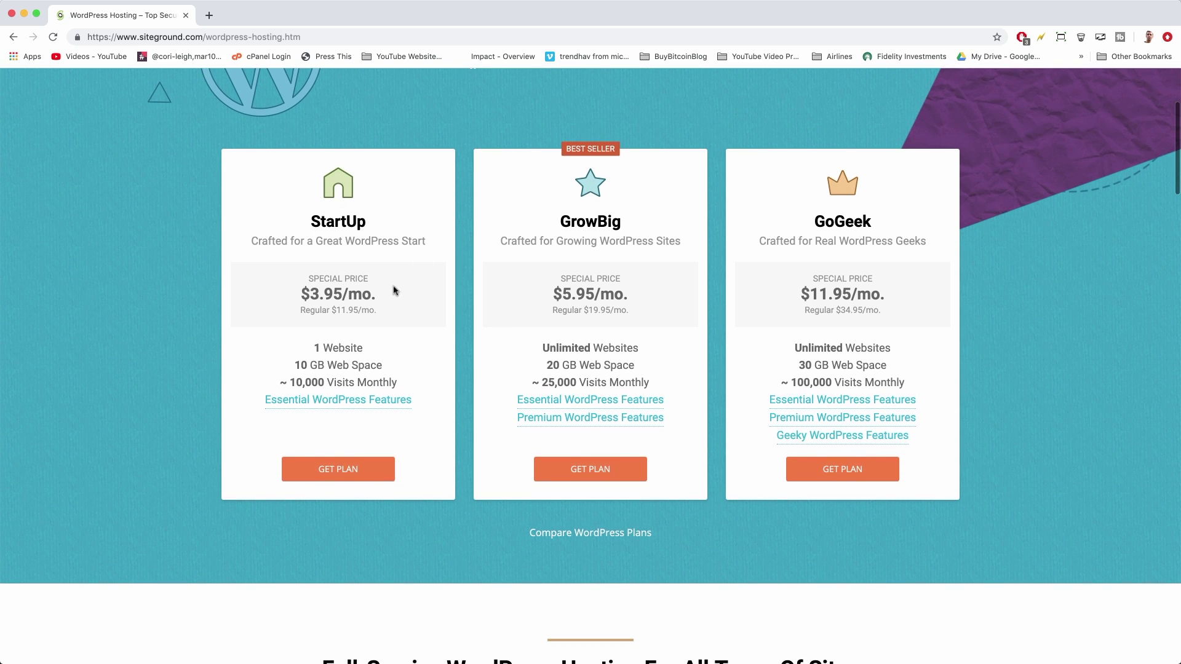
{"action": "scroll", "coordinate": [395, 290], "scroll_direction": "down", "scroll_amount": 1}
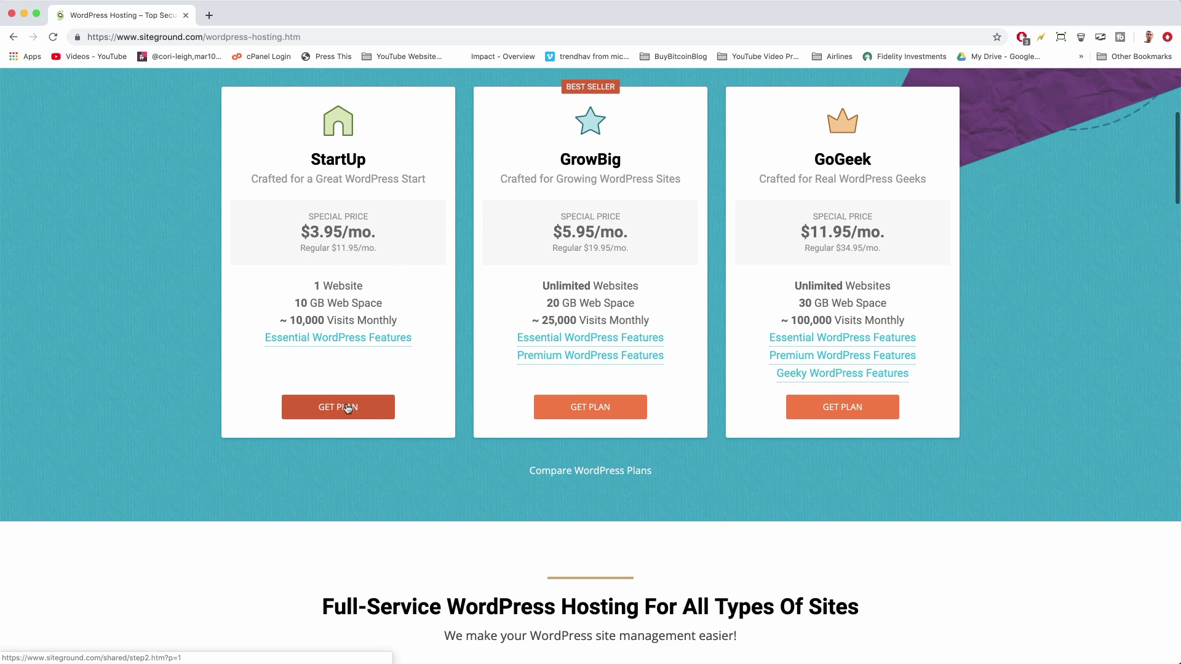
Order the StartUp plan and try the existing-domain option with 'thedomainyoualreadypurchased.com'
{"action": "left_click", "coordinate": [373, 411]}
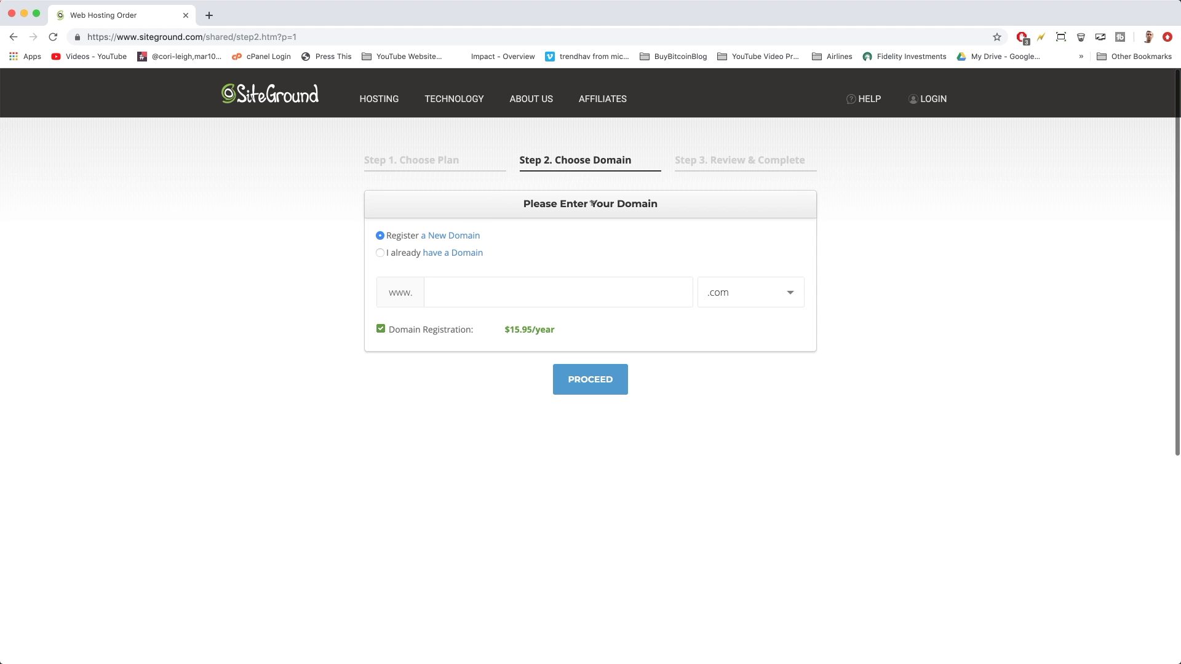
{"action": "left_click", "coordinate": [379, 234]}
{"action": "left_click", "coordinate": [379, 254]}
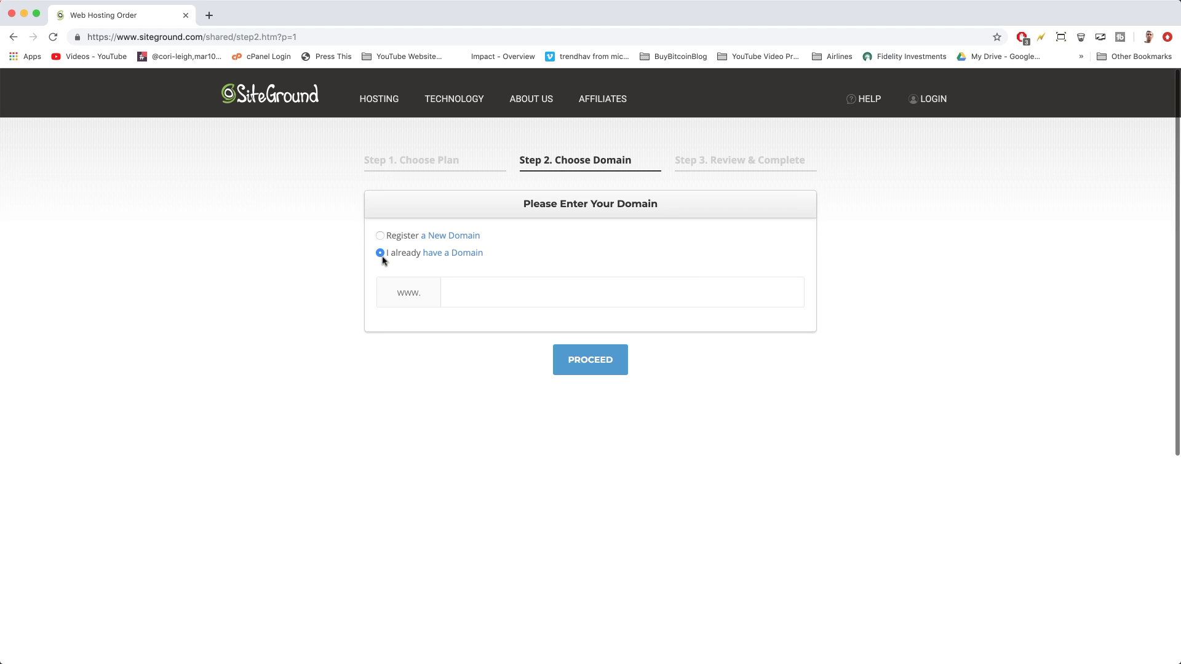
{"action": "left_click", "coordinate": [471, 284]}
{"action": "type", "text": "thedomainyoualreadypurchased.com"}
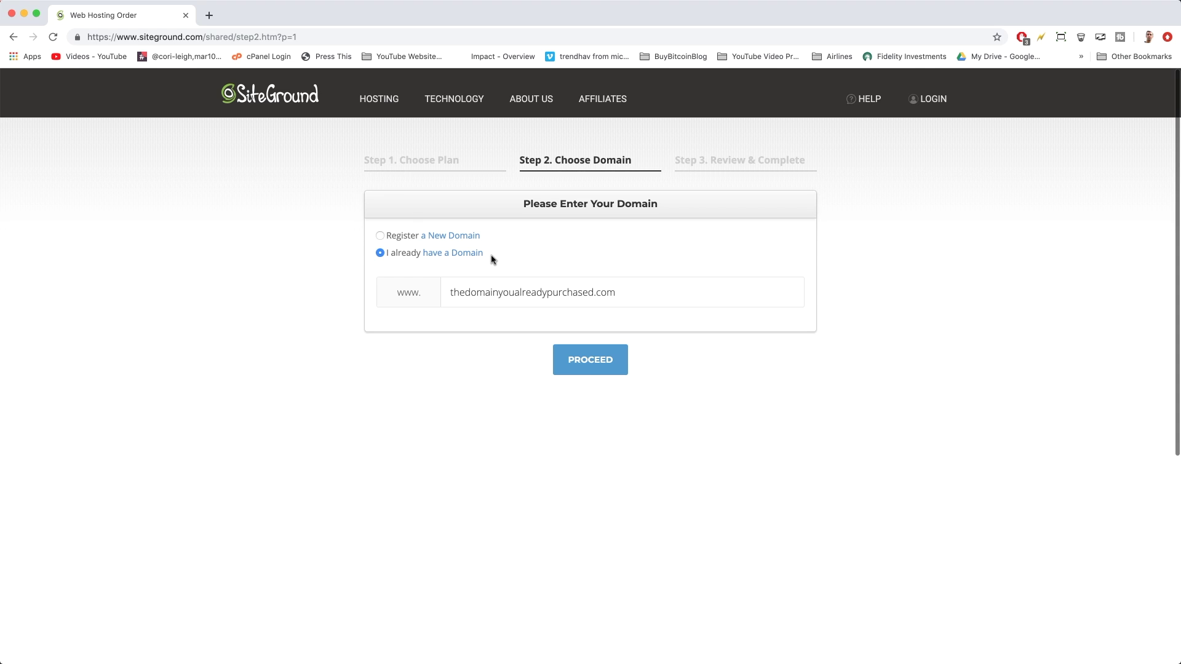
Clear the example domain and register the new domain 'sitegroundwebsitewpguide' instead
{"action": "left_click_drag", "start_coordinate": [450, 293], "coordinate": [634, 295]}
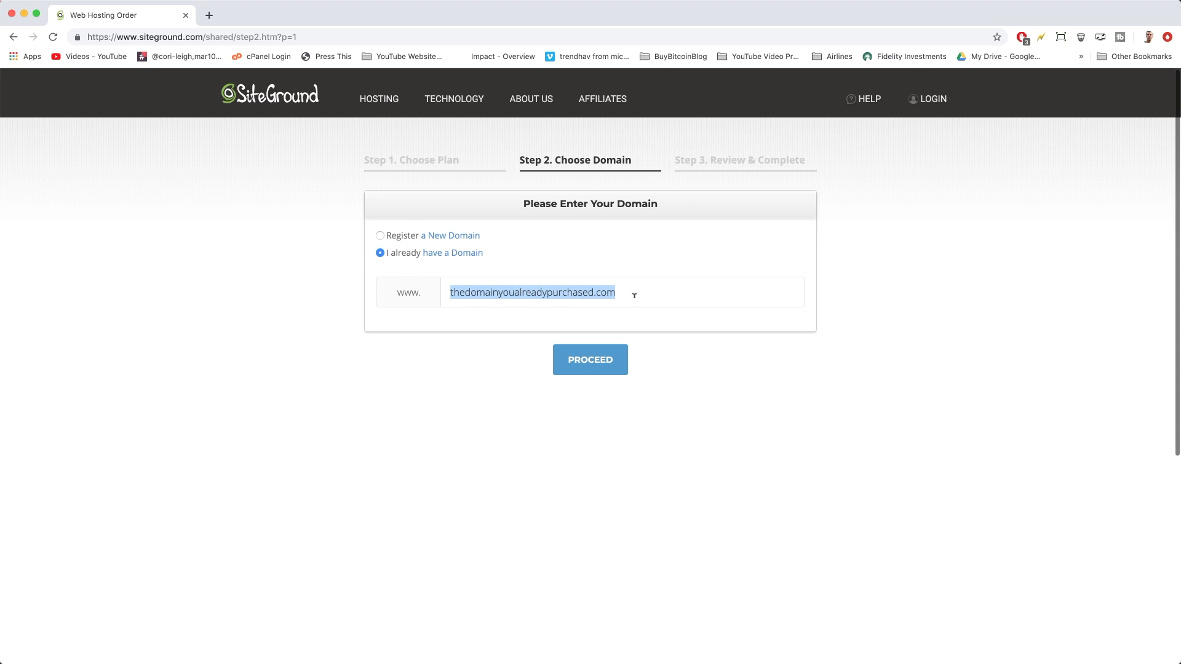
{"action": "left_click", "coordinate": [635, 296]}
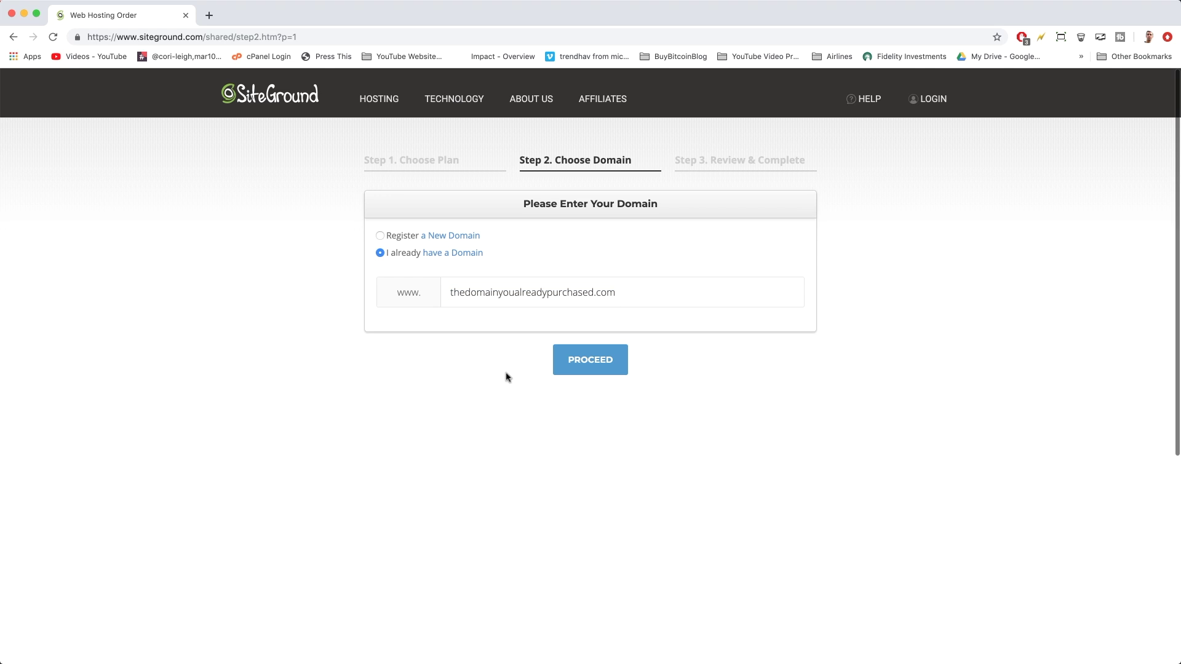
{"action": "triple_click", "coordinate": [518, 293]}
{"action": "key", "text": "BackSpace"}
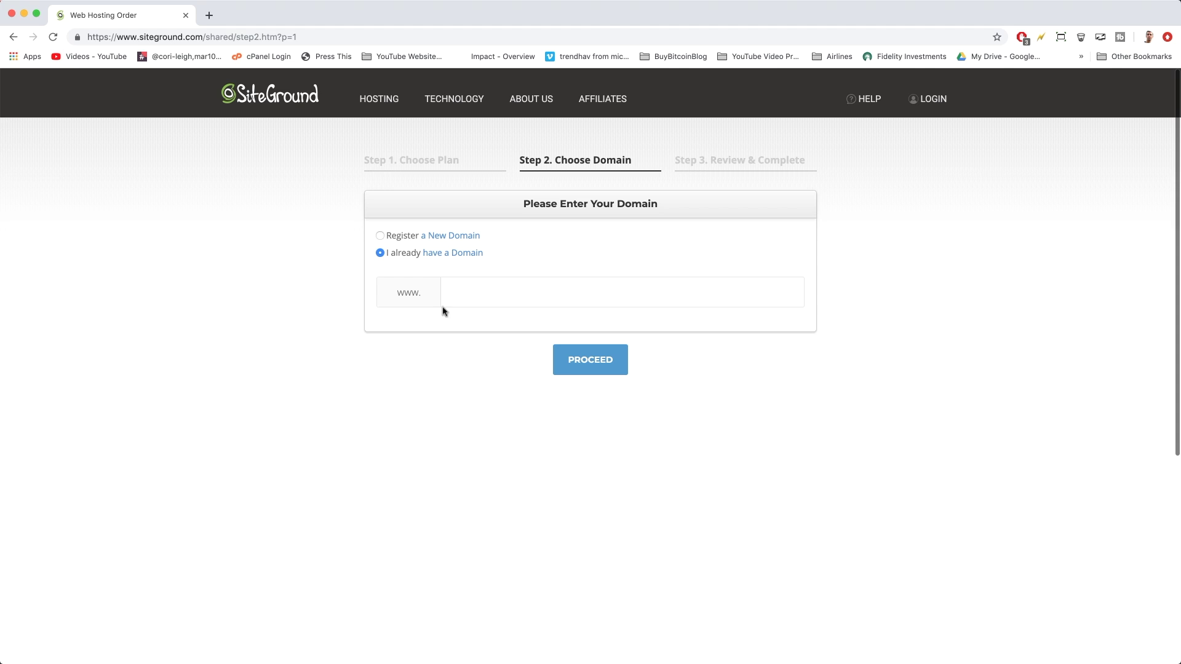
{"action": "left_click", "coordinate": [380, 238]}
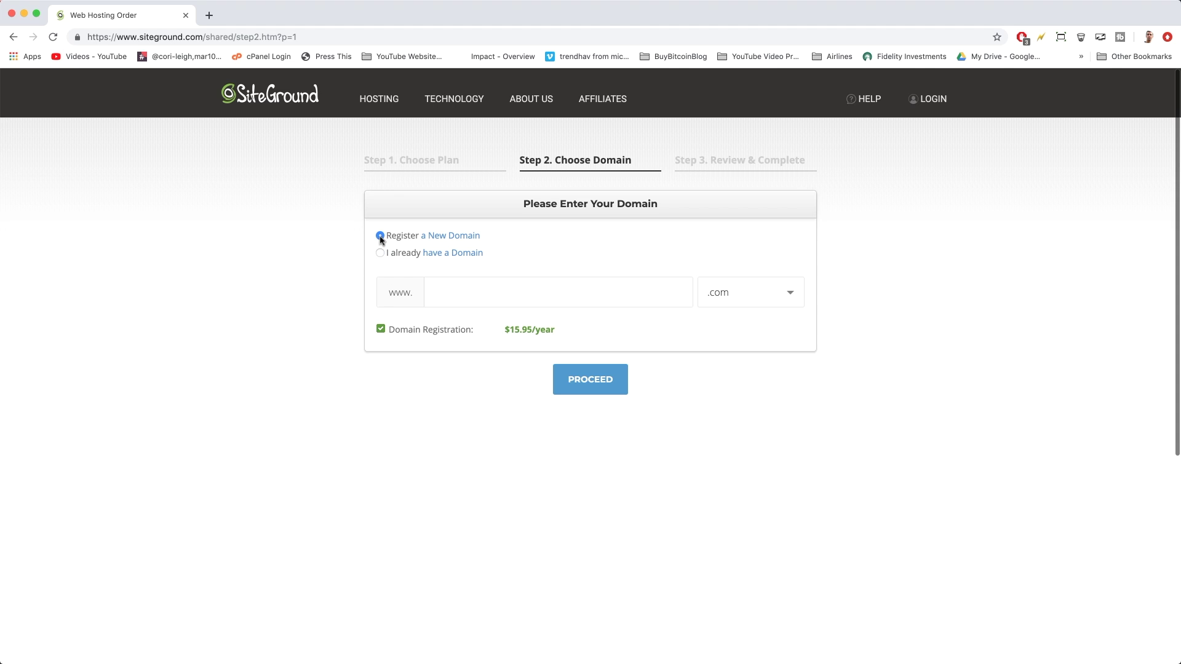
{"action": "left_click", "coordinate": [473, 287]}
{"action": "type", "text": "sitegroundwebsitewpguide"}
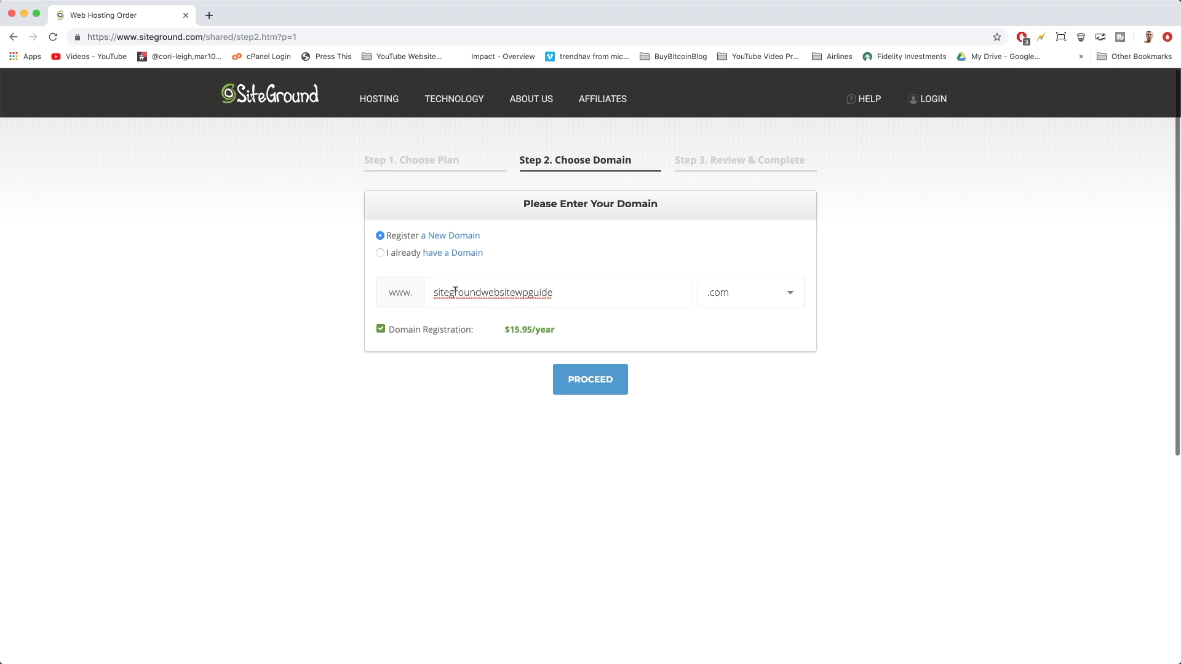
Compare the .expert and .plumbing extensions, then keep .com and proceed to Review & Complete
{"action": "left_click", "coordinate": [793, 302]}
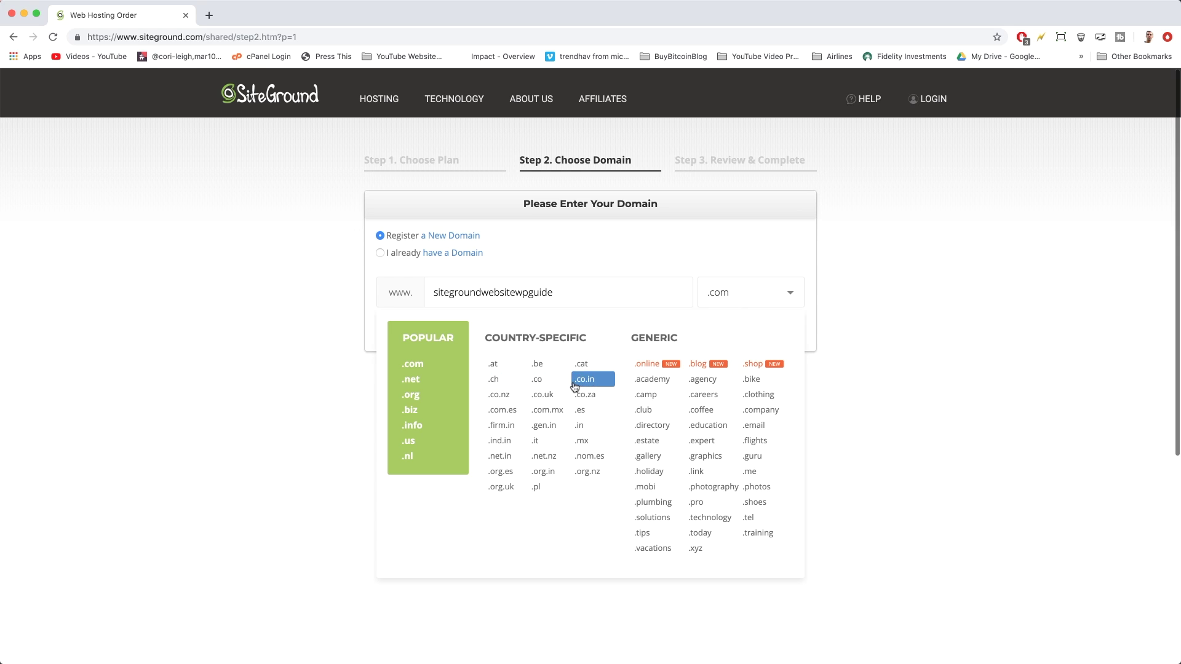
{"action": "left_click", "coordinate": [704, 440]}
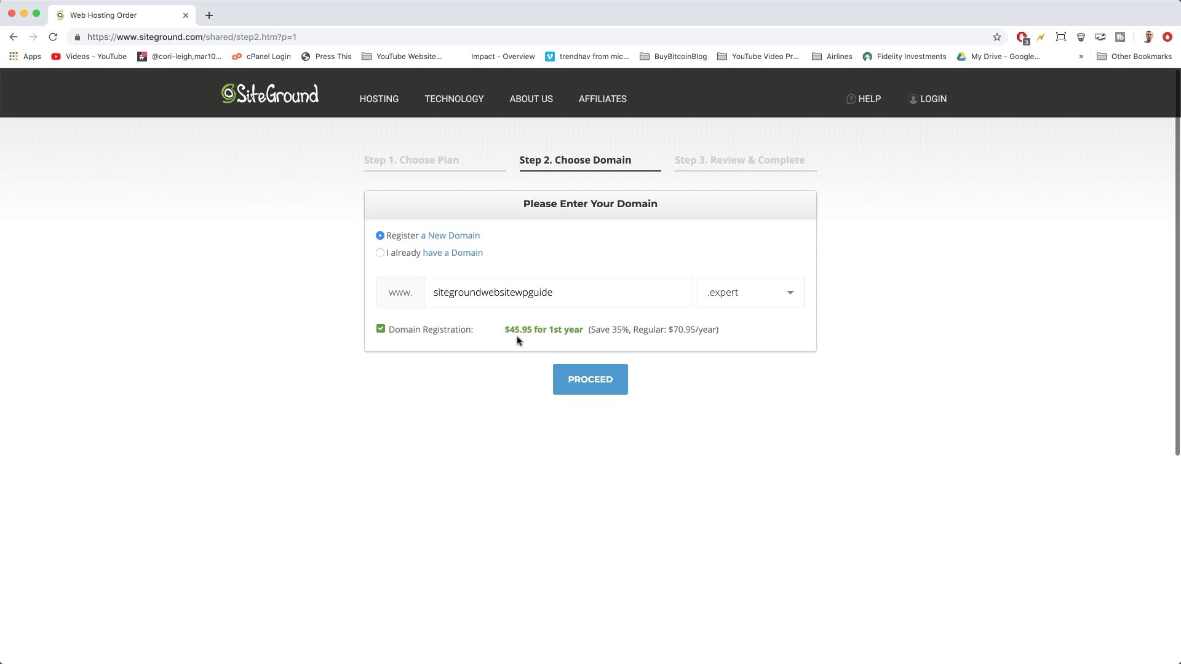
{"action": "left_click_drag", "start_coordinate": [509, 330], "coordinate": [540, 329]}
{"action": "left_click", "coordinate": [769, 296]}
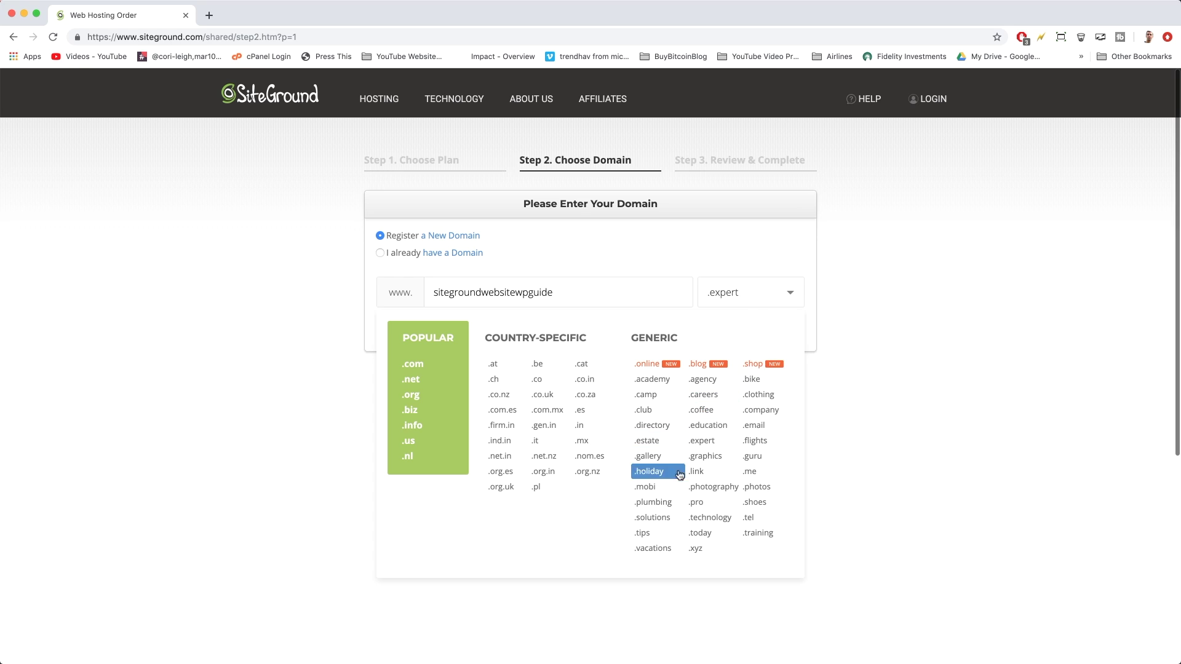
{"action": "left_click", "coordinate": [652, 502]}
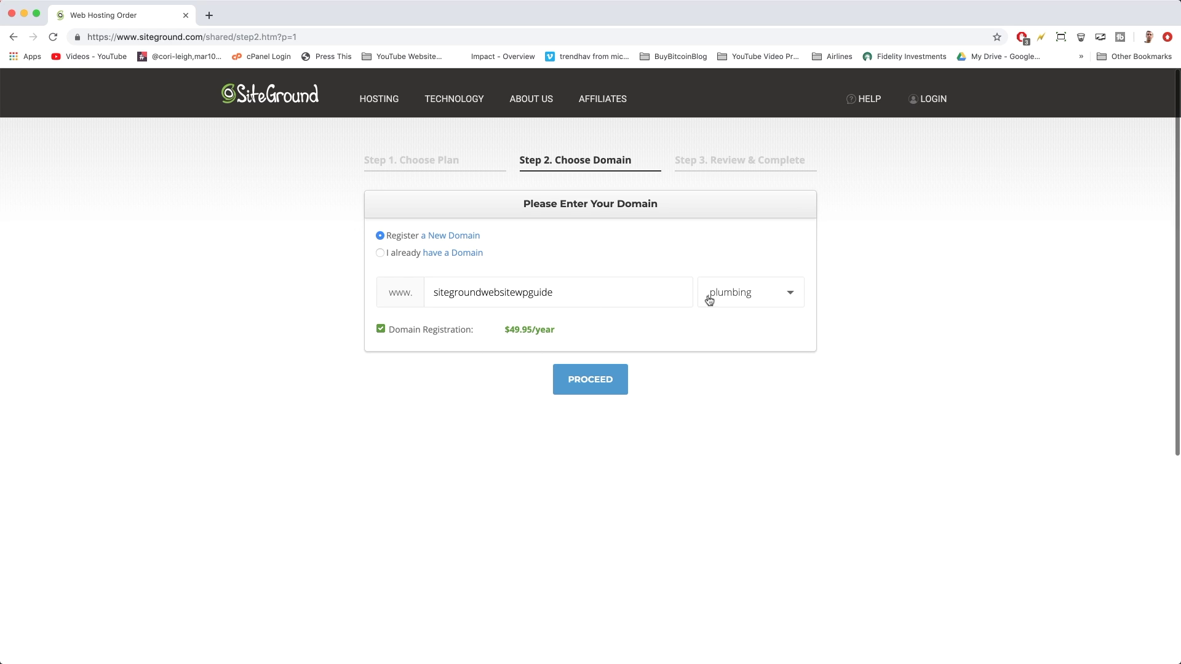
{"action": "left_click", "coordinate": [738, 301]}
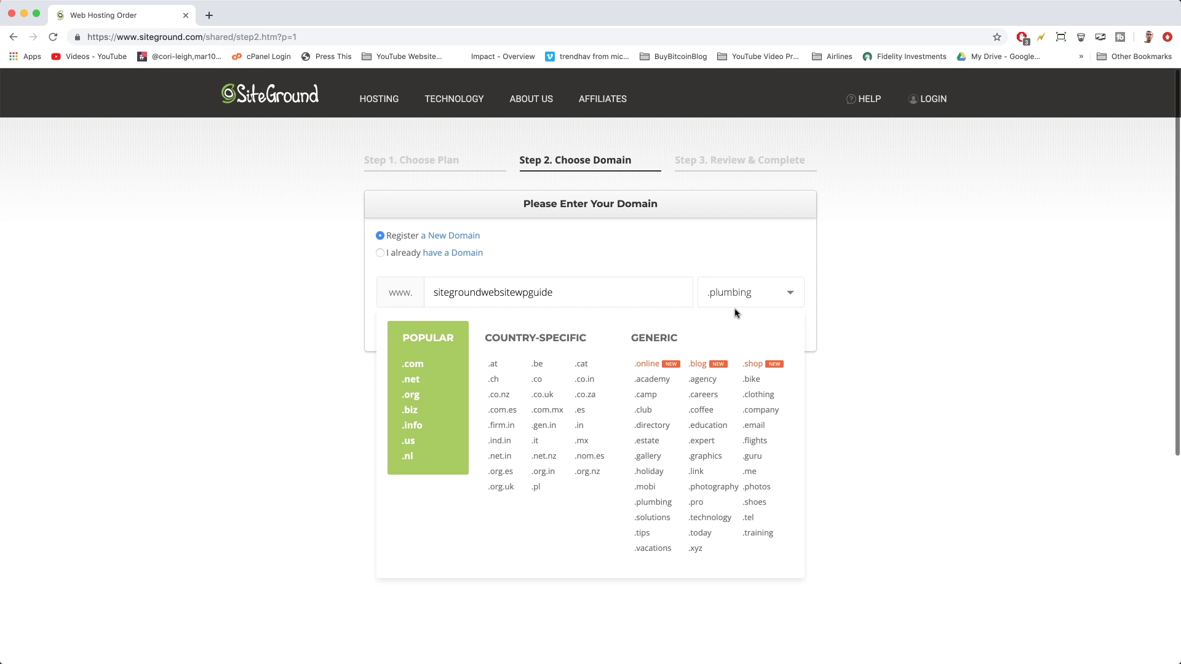
{"action": "left_click", "coordinate": [406, 367]}
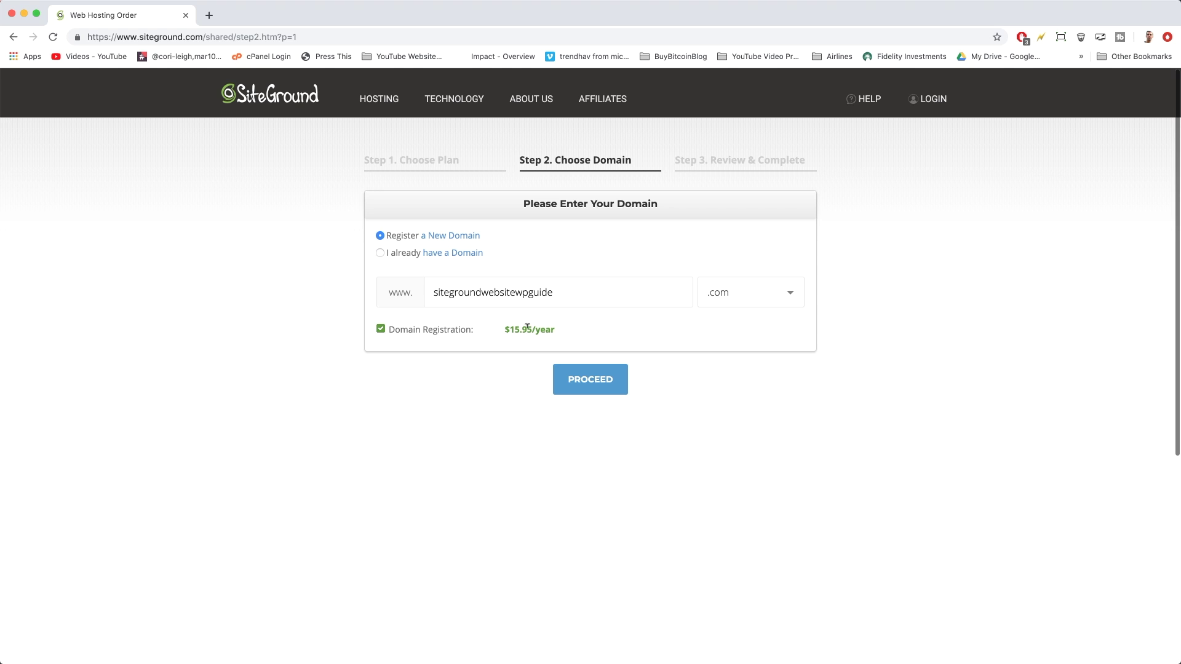
{"action": "left_click", "coordinate": [581, 382]}
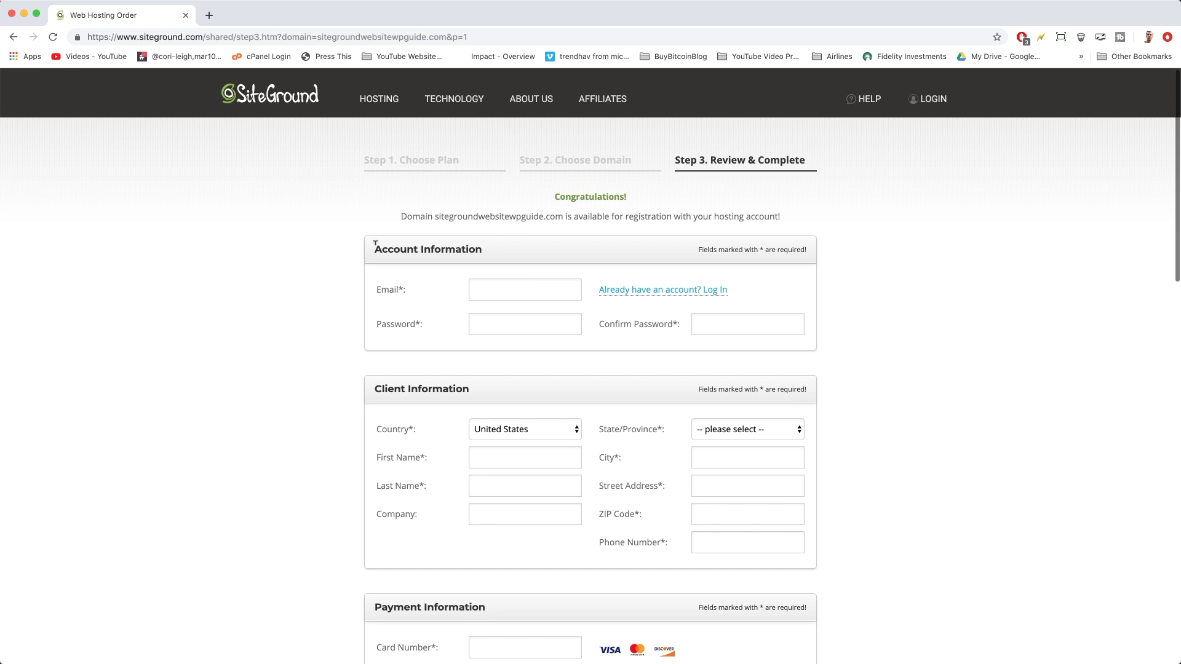
Enter the account e-mail address, then type the account password and its confirmation
{"action": "left_click", "coordinate": [502, 287]}
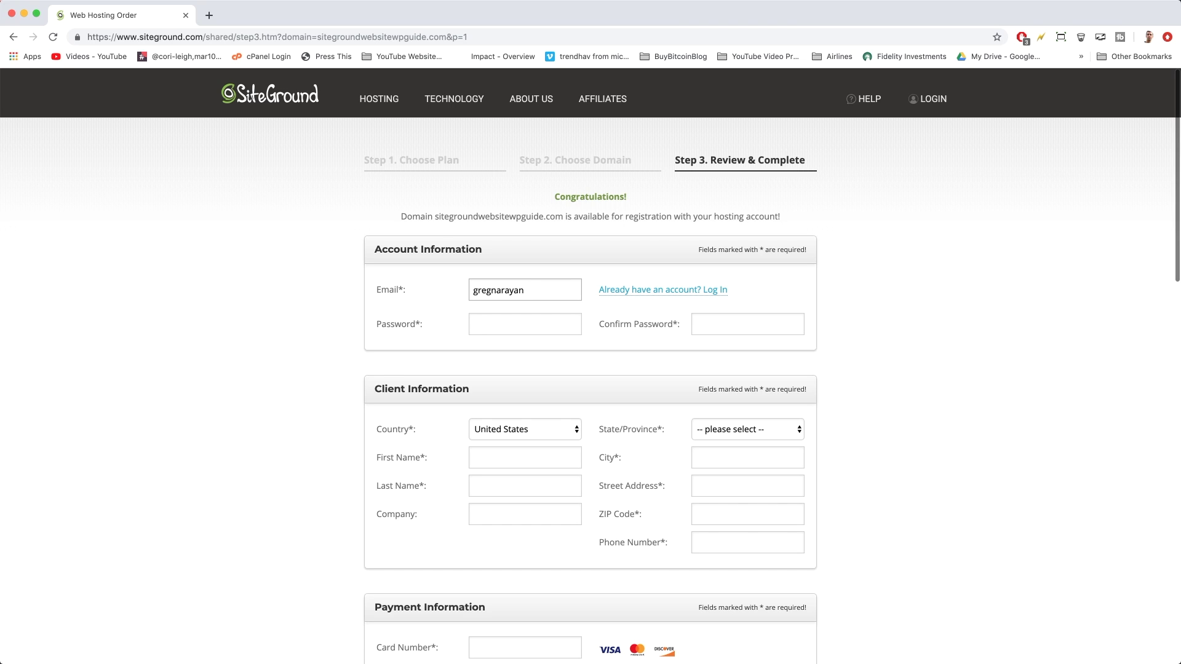
{"action": "key", "text": "Tab"}
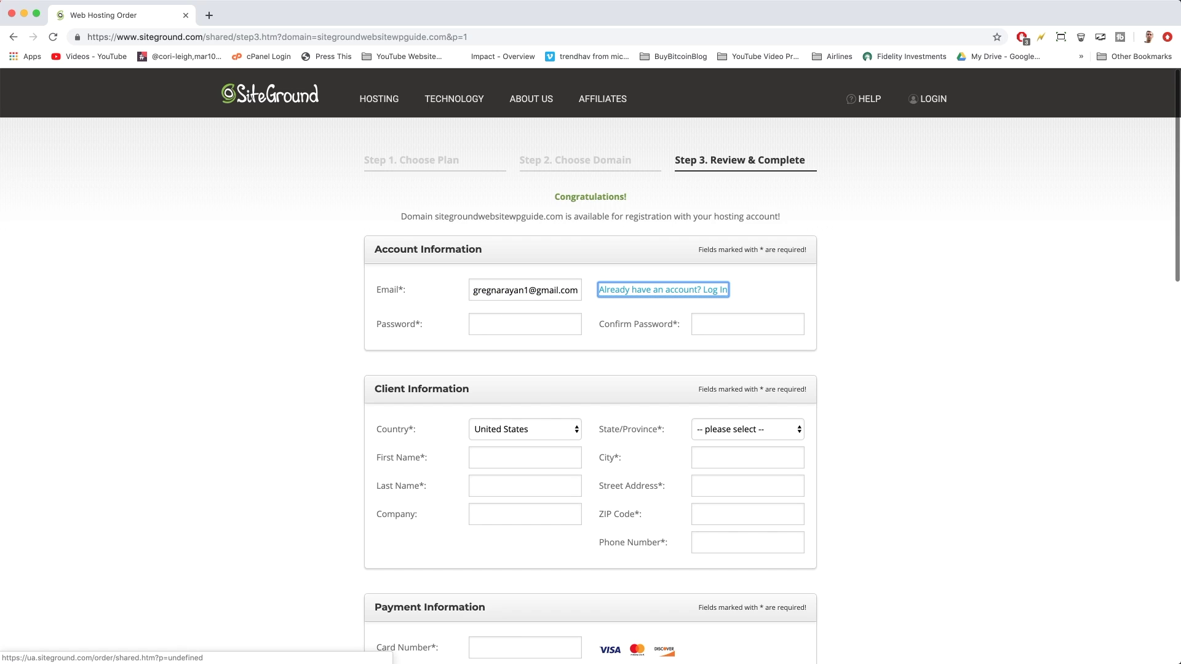
{"action": "left_click", "coordinate": [517, 318]}
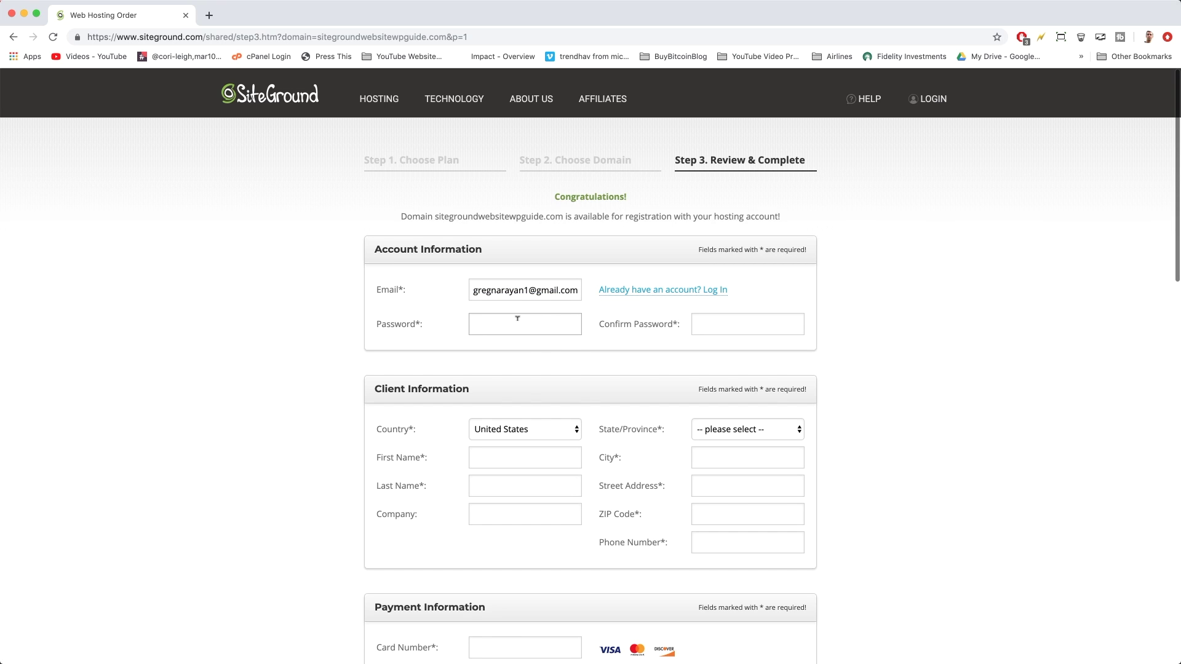
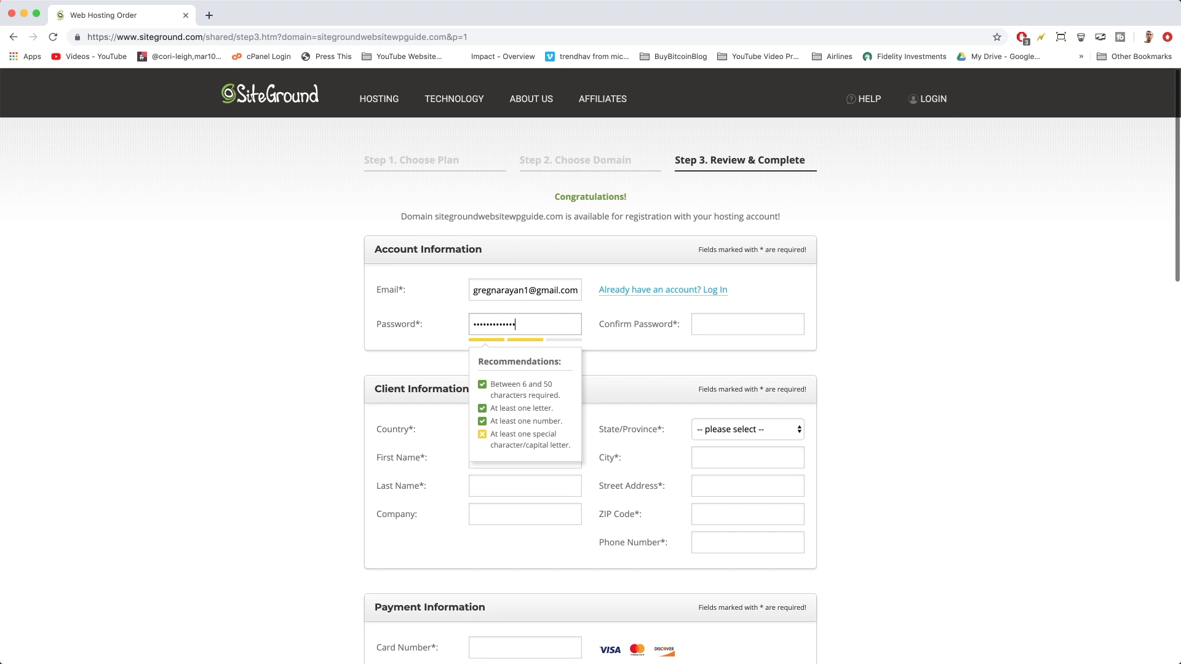
{"action": "left_click", "coordinate": [696, 318]}
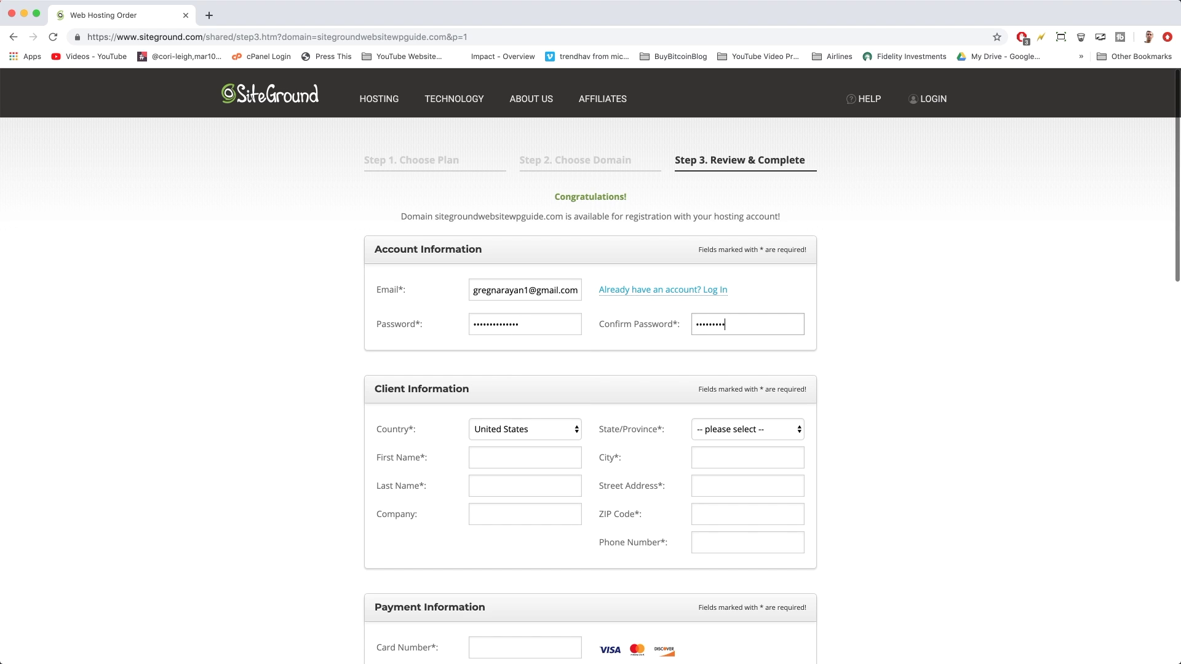
Keep United States as the country and enter the client's first and last name
{"action": "scroll", "coordinate": [581, 353], "scroll_direction": "down", "scroll_amount": 3}
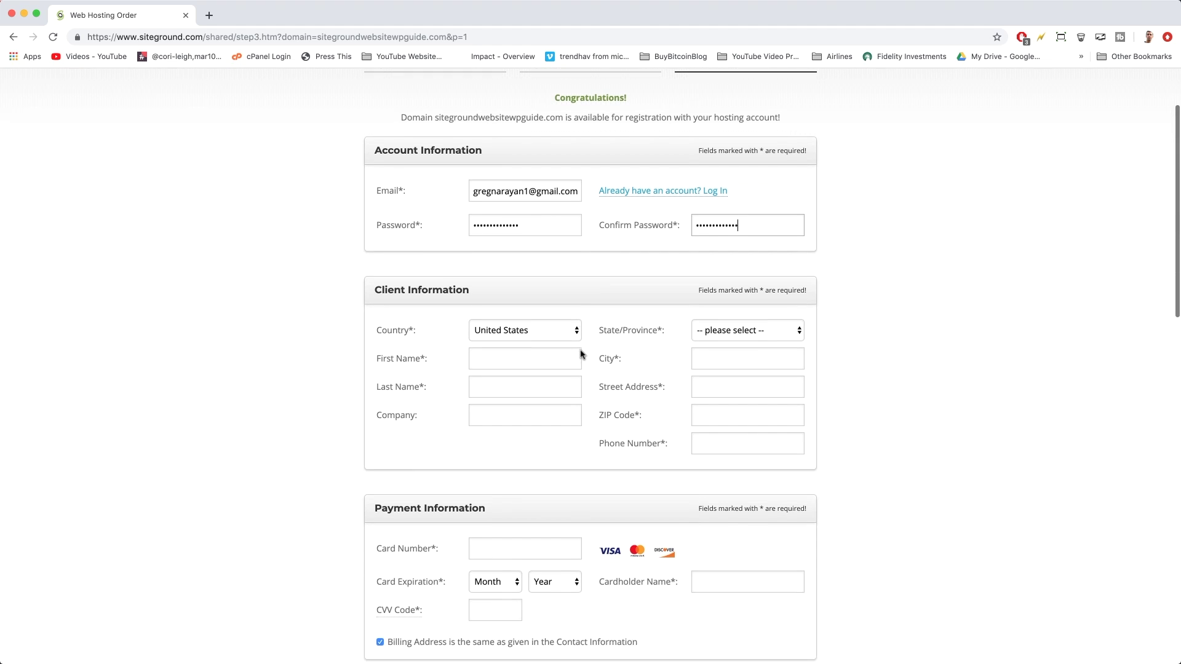
{"action": "scroll", "coordinate": [582, 353], "scroll_direction": "down", "scroll_amount": 2}
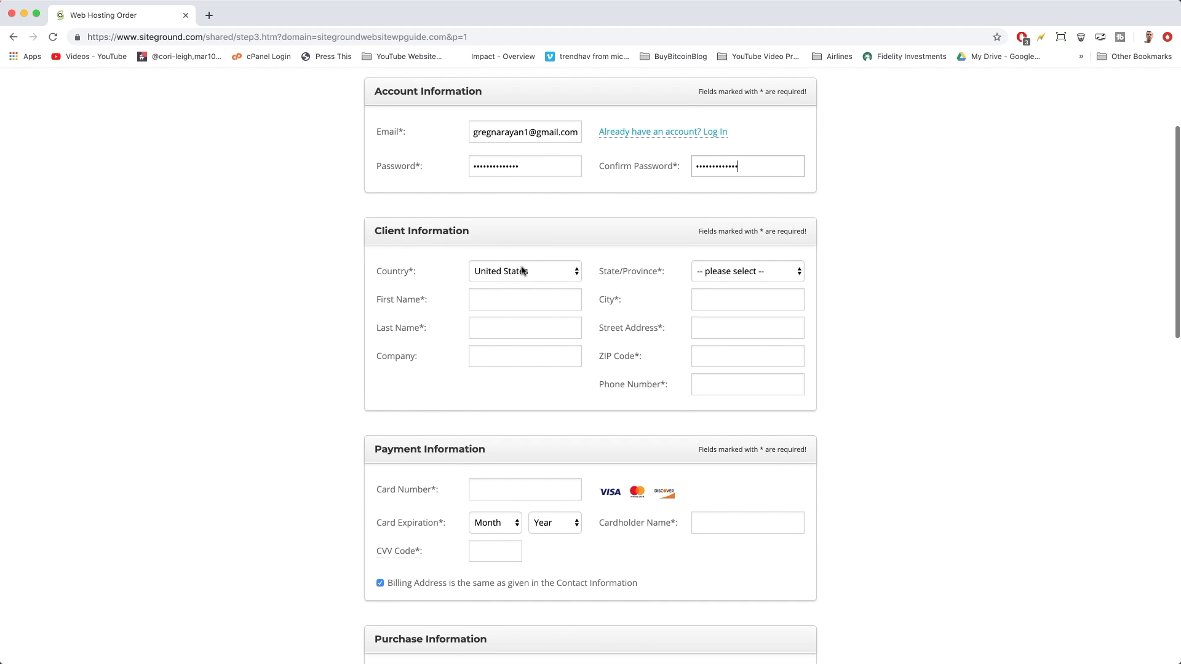
{"action": "left_click", "coordinate": [518, 358]}
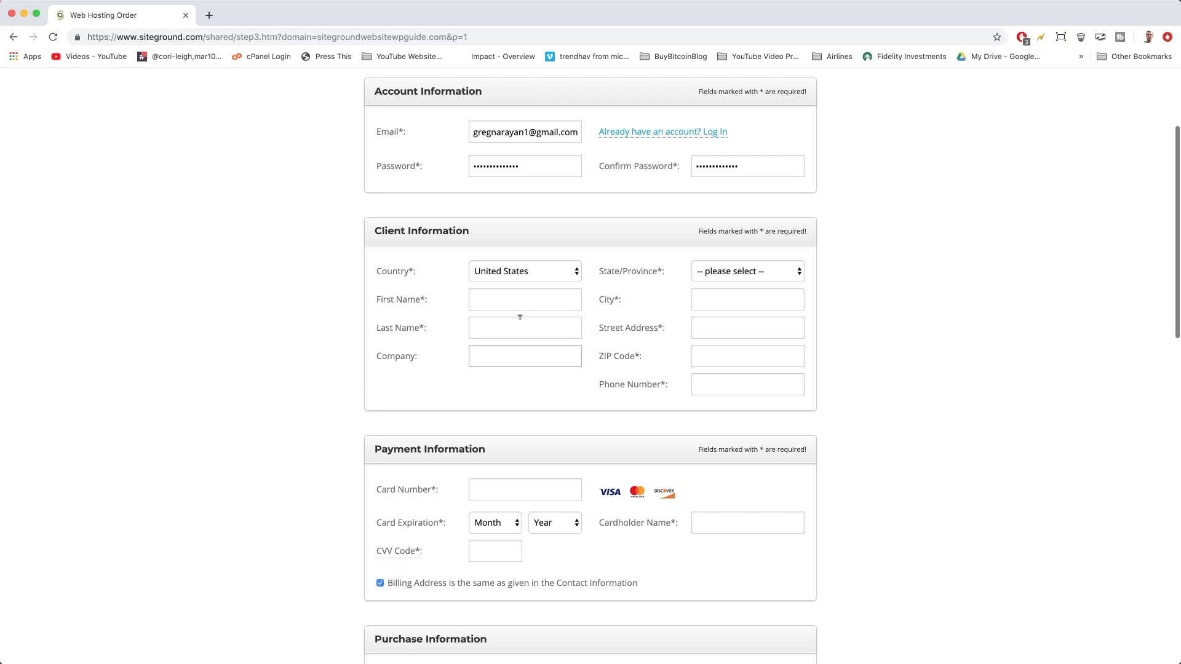
{"action": "left_click", "coordinate": [535, 278]}
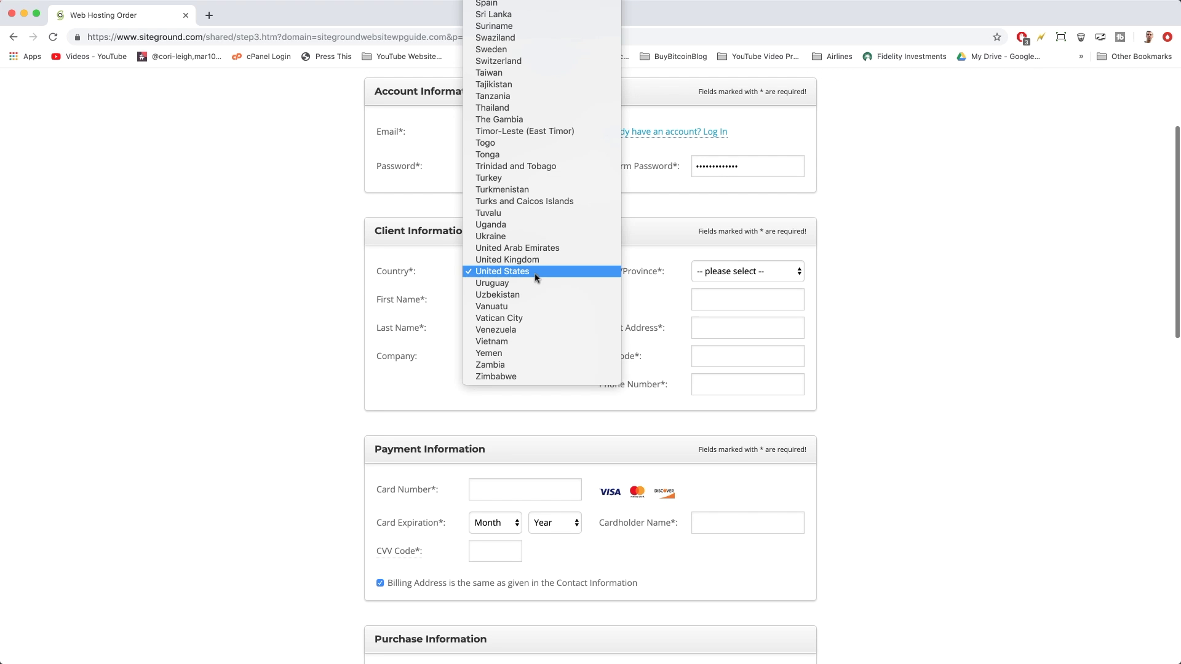
{"action": "left_click", "coordinate": [535, 277]}
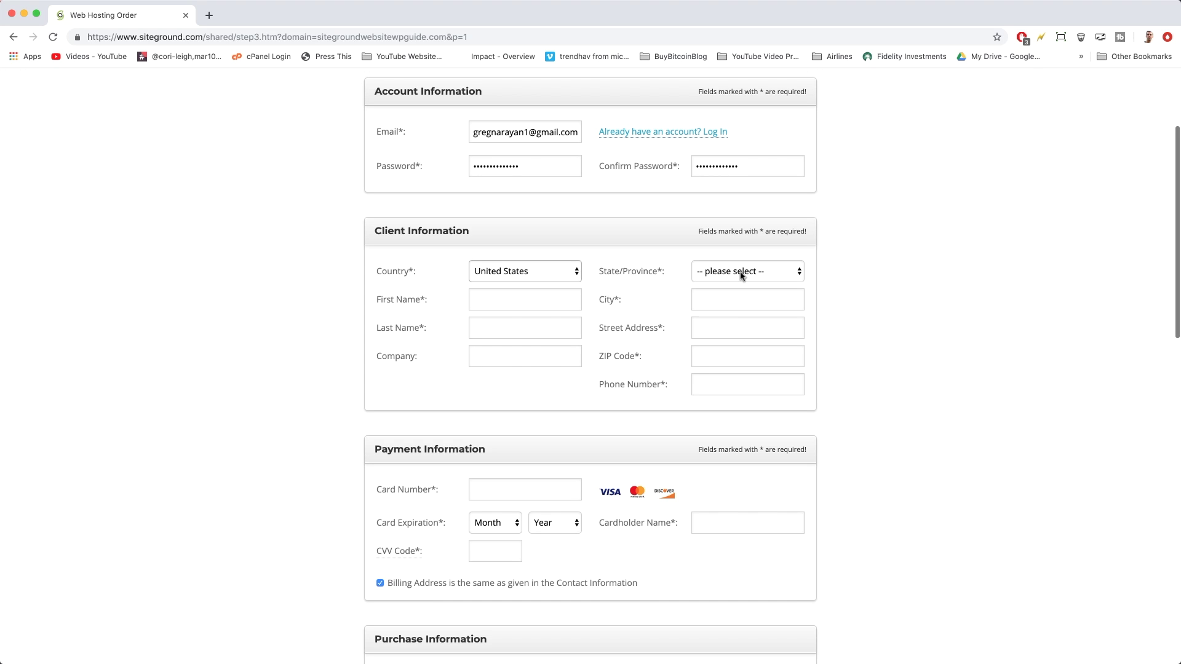
{"action": "left_click", "coordinate": [536, 296]}
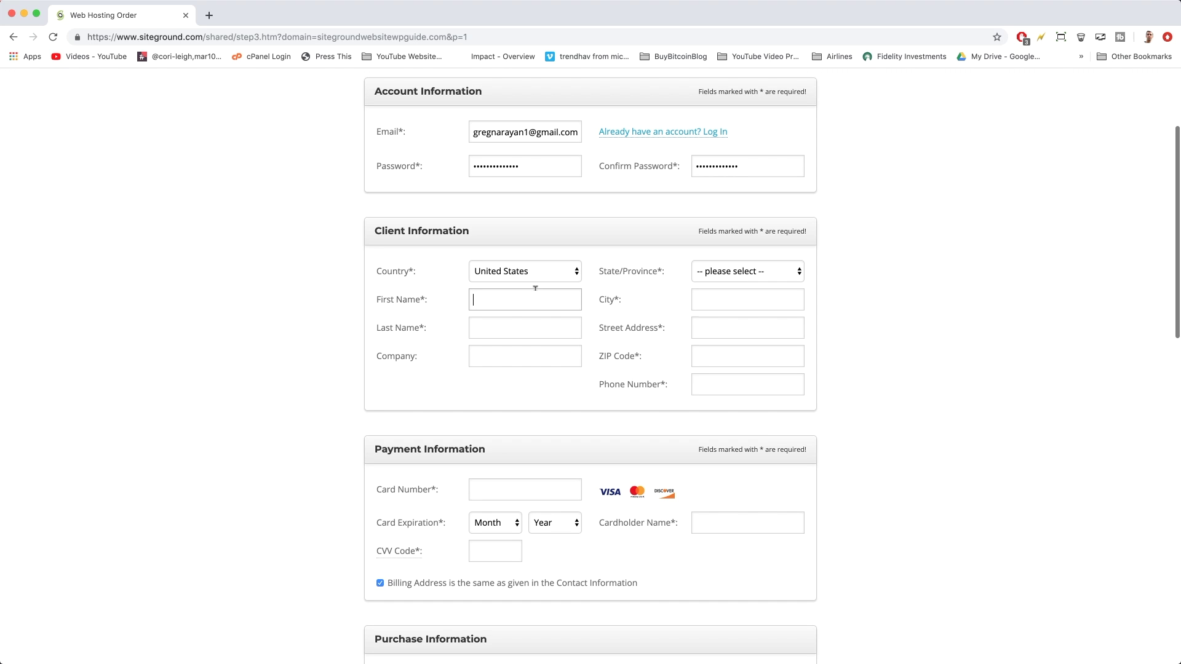
{"action": "key", "text": "Tab"}
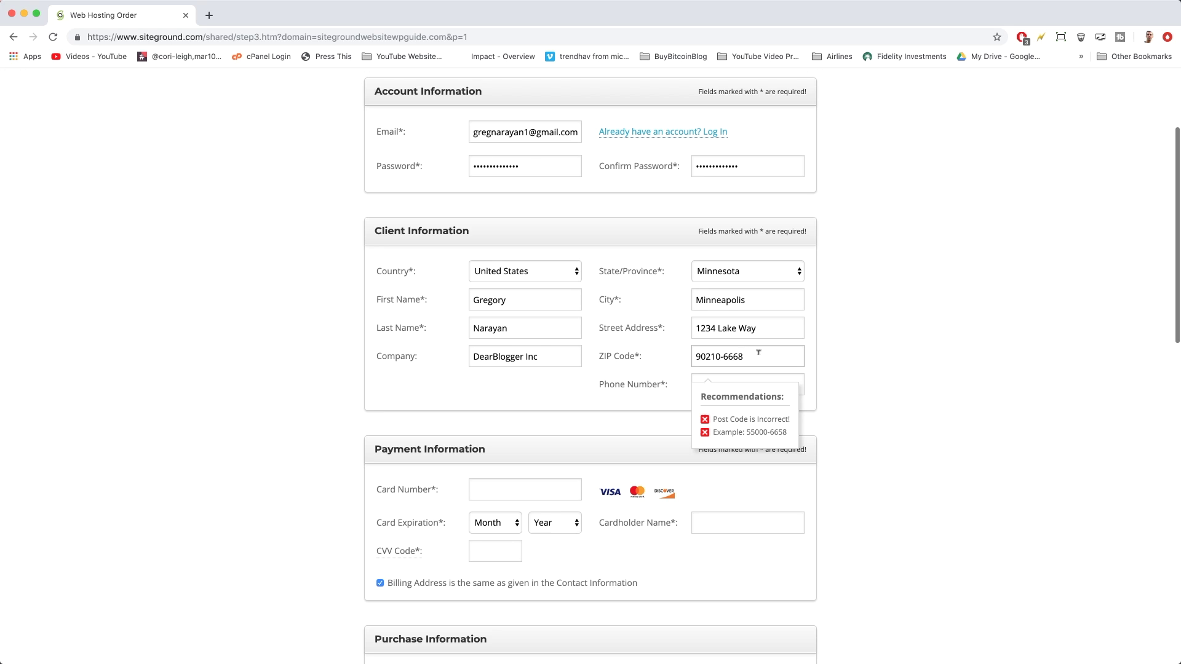
Correct the ZIP code and fill in the client's phone number
{"action": "type", "text": "8"}
{"action": "double_click", "coordinate": [737, 355]}
{"action": "left_click", "coordinate": [745, 355]}
{"action": "left_click_drag", "start_coordinate": [696, 353], "coordinate": [763, 355]}
{"action": "left_click", "coordinate": [845, 367]}
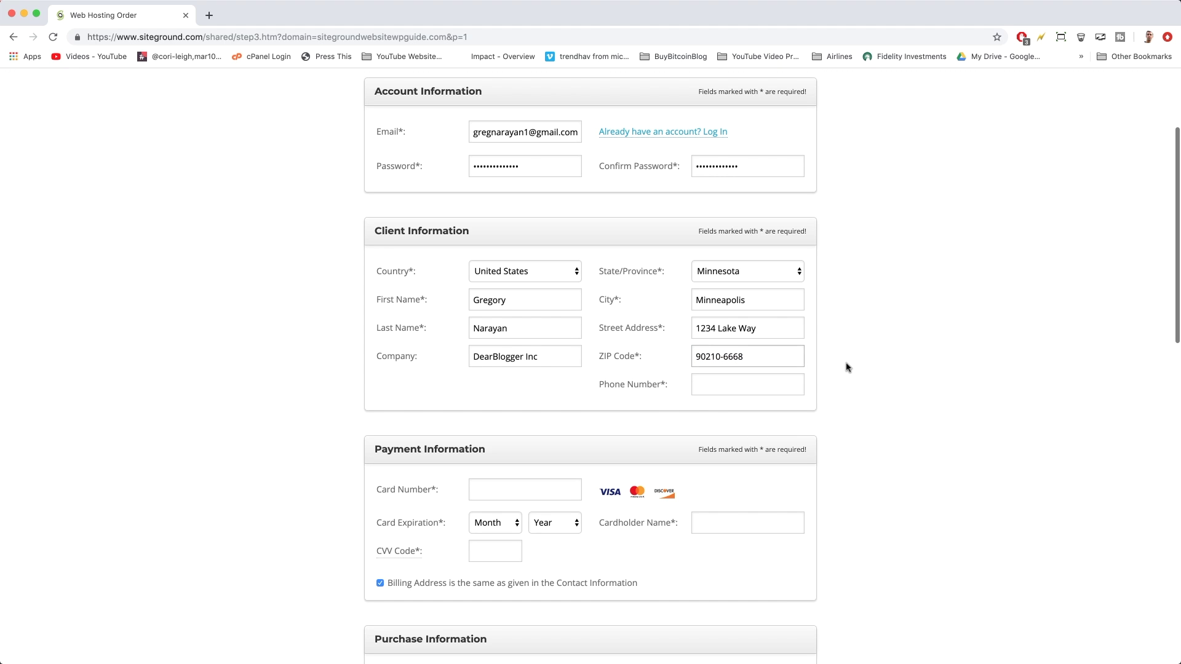
{"action": "left_click", "coordinate": [752, 382]}
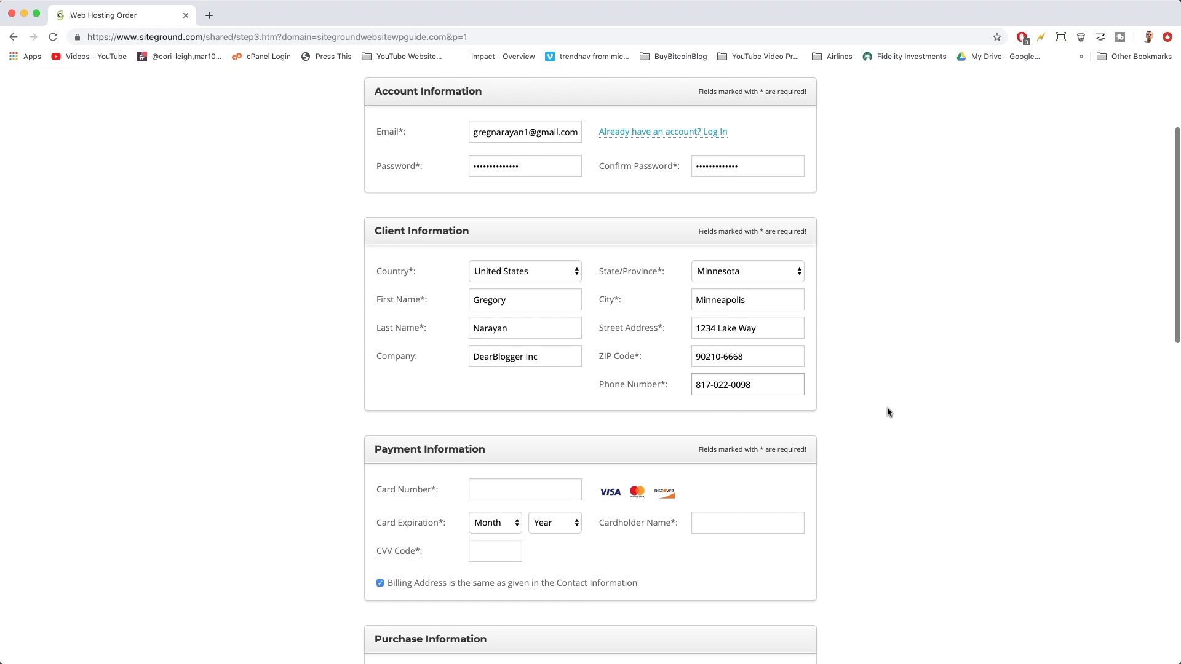
{"action": "scroll", "coordinate": [888, 412], "scroll_direction": "down", "scroll_amount": 5}
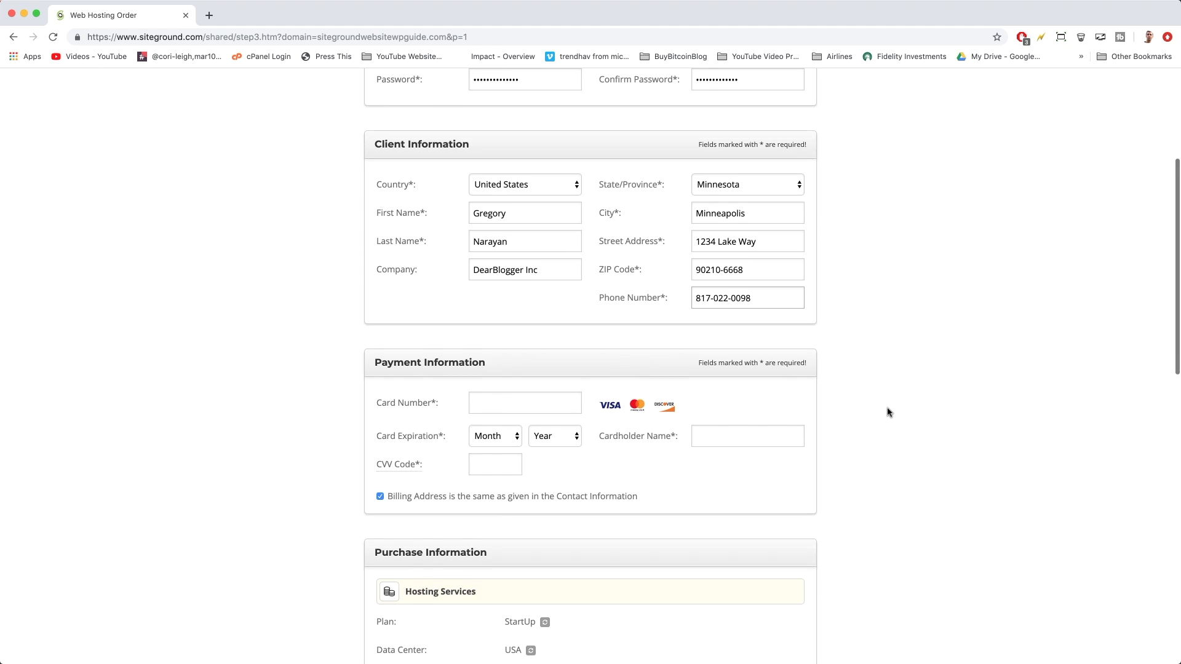
{"action": "scroll", "coordinate": [888, 412], "scroll_direction": "down", "scroll_amount": 3}
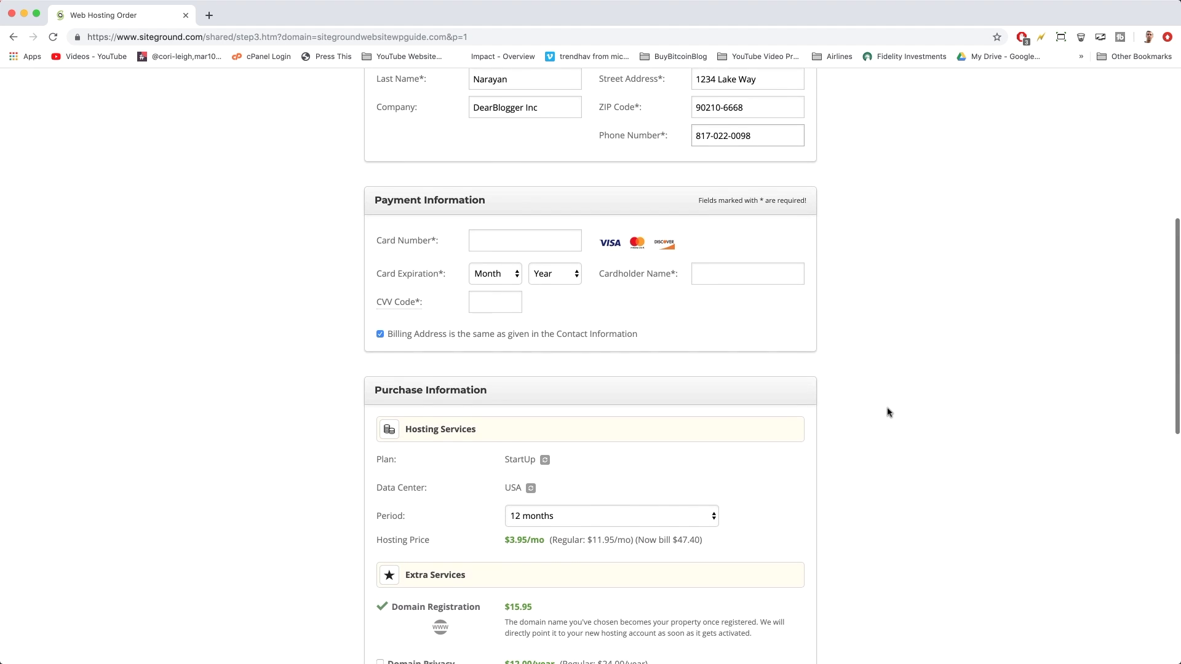
{"action": "scroll", "coordinate": [888, 412], "scroll_direction": "down", "scroll_amount": 1}
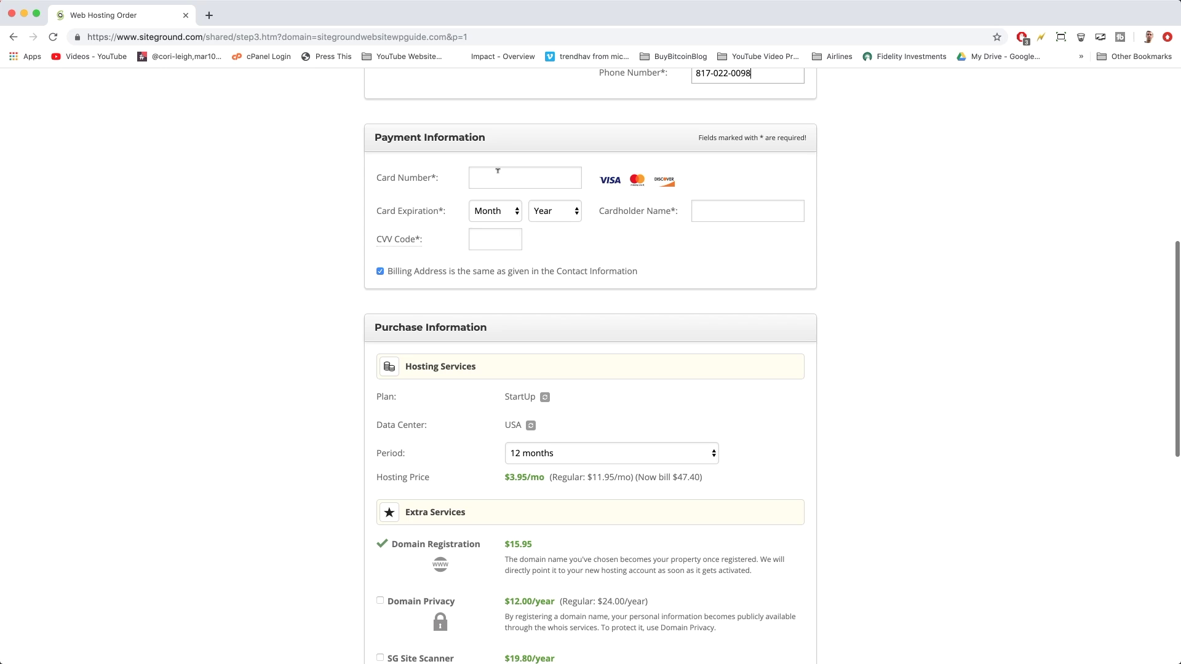
{"action": "scroll", "coordinate": [518, 154], "scroll_direction": "down", "scroll_amount": 1}
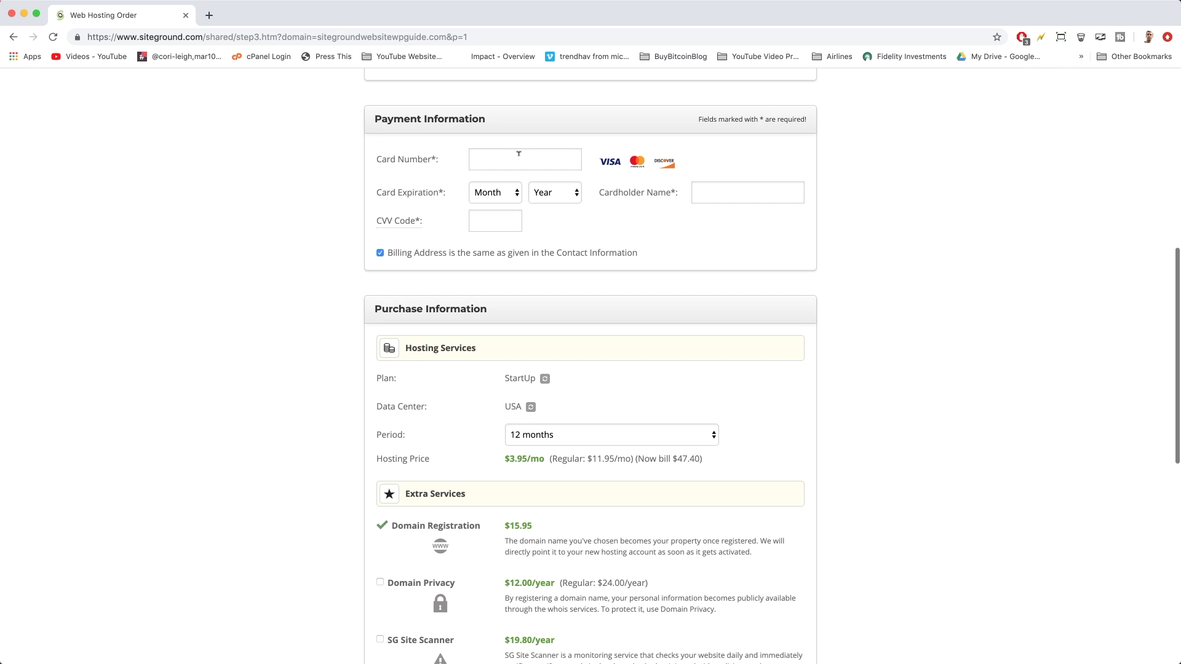
Enter the payment card number in the payment section
{"action": "left_click", "coordinate": [519, 154]}
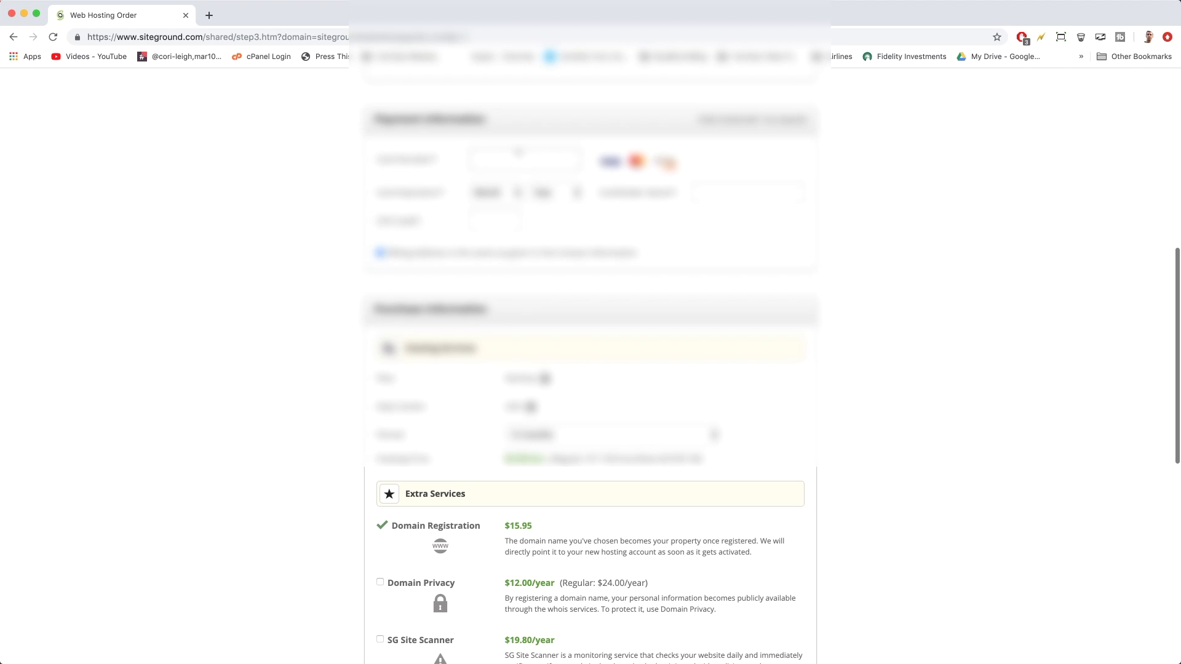
{"action": "type", "text": "••••"}
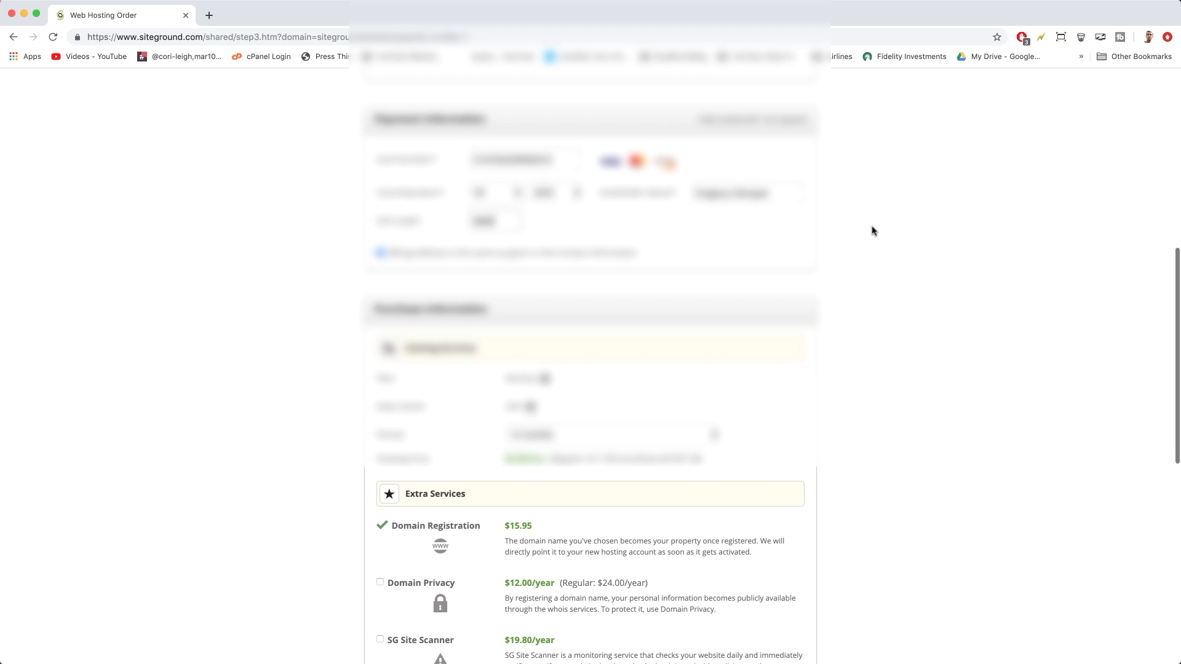
{"action": "scroll", "coordinate": [874, 231], "scroll_direction": "down", "scroll_amount": 2}
{"action": "scroll", "coordinate": [874, 231], "scroll_direction": "down", "scroll_amount": 5}
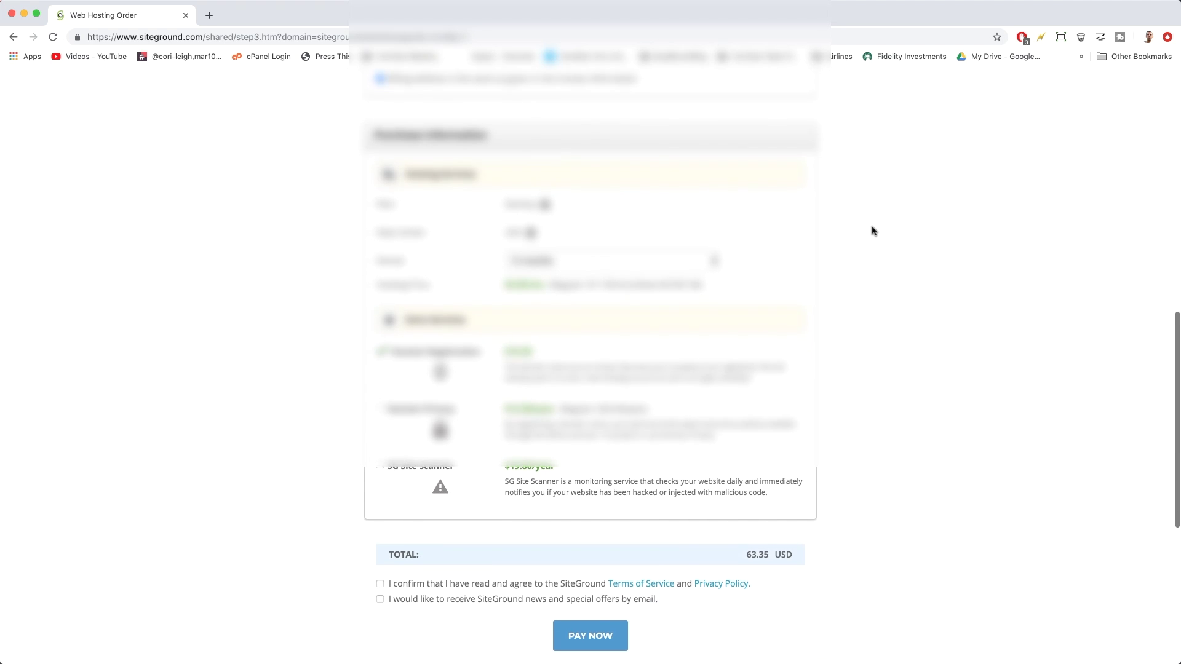
{"action": "scroll", "coordinate": [874, 232], "scroll_direction": "down", "scroll_amount": 1}
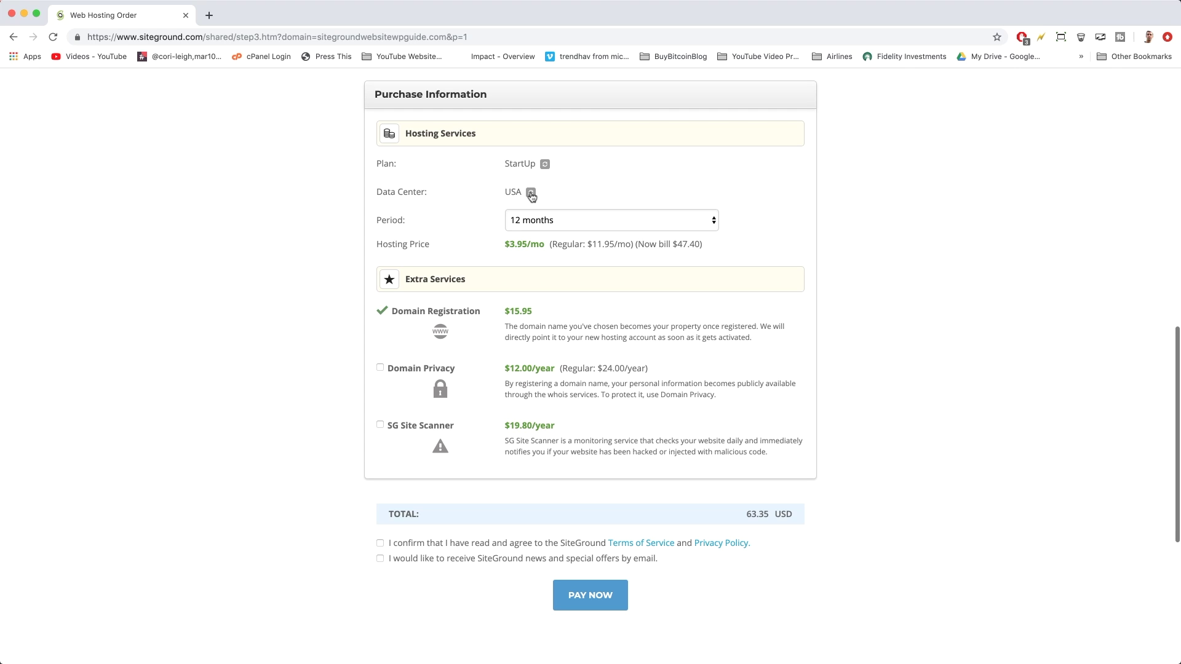
Keep the USA data center and try 24 and 36 month periods before returning to 12
{"action": "left_click", "coordinate": [532, 196]}
{"action": "left_click", "coordinate": [559, 196]}
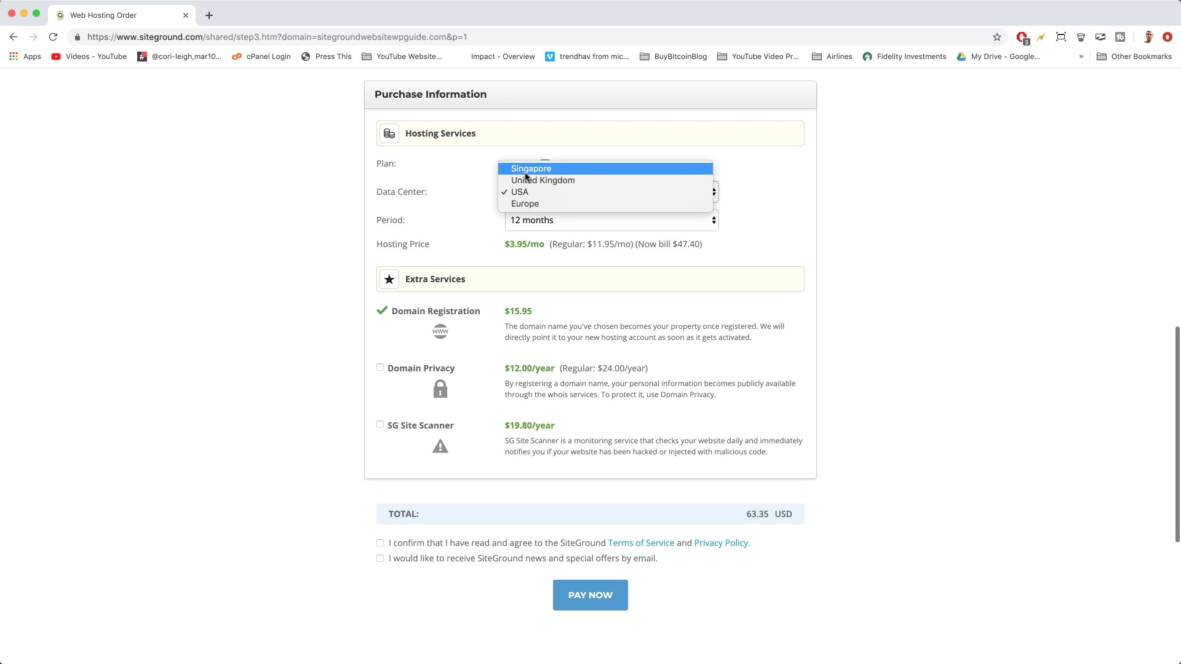
{"action": "left_click", "coordinate": [462, 233]}
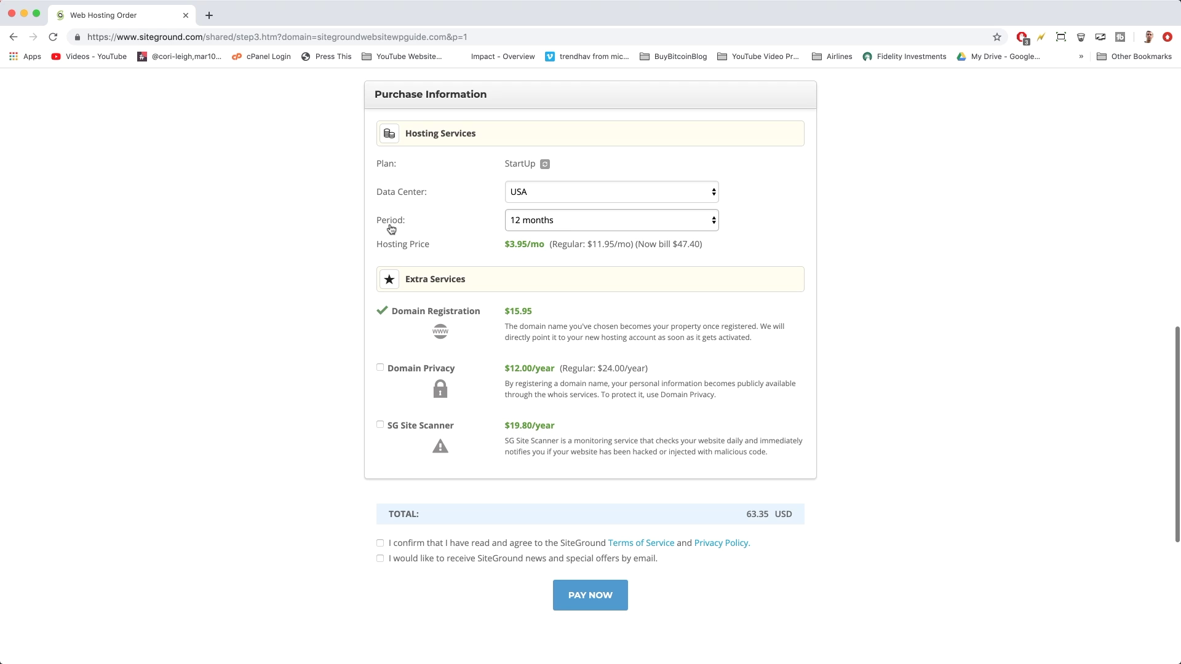
{"action": "left_click", "coordinate": [617, 221]}
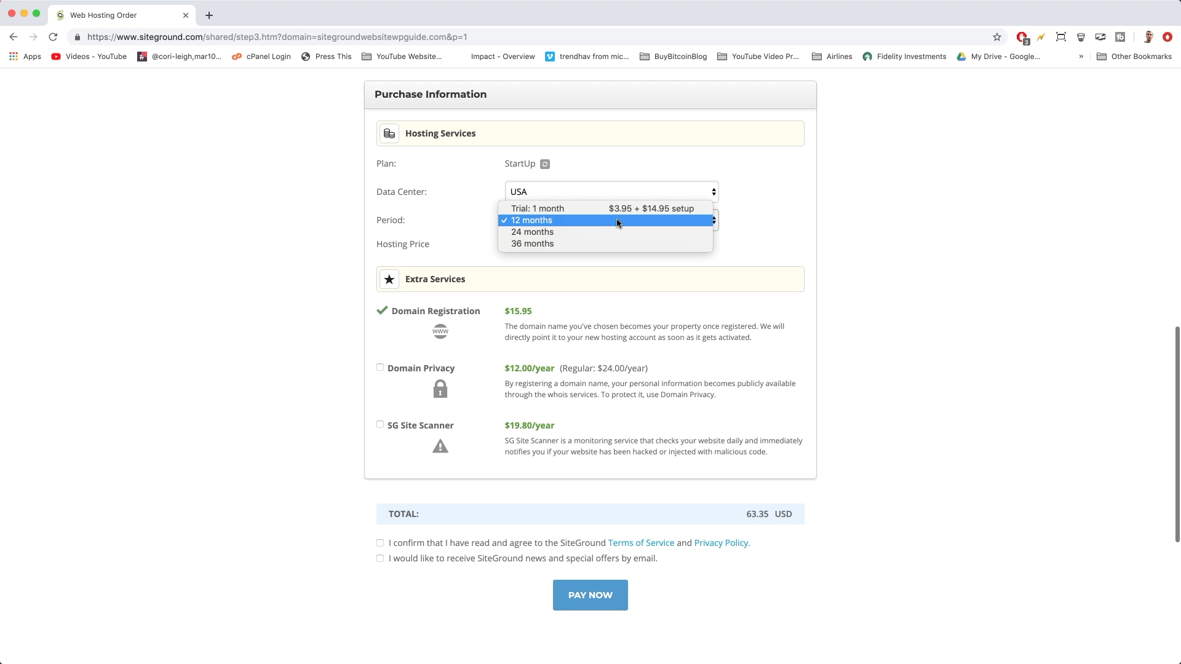
{"action": "left_click", "coordinate": [587, 233]}
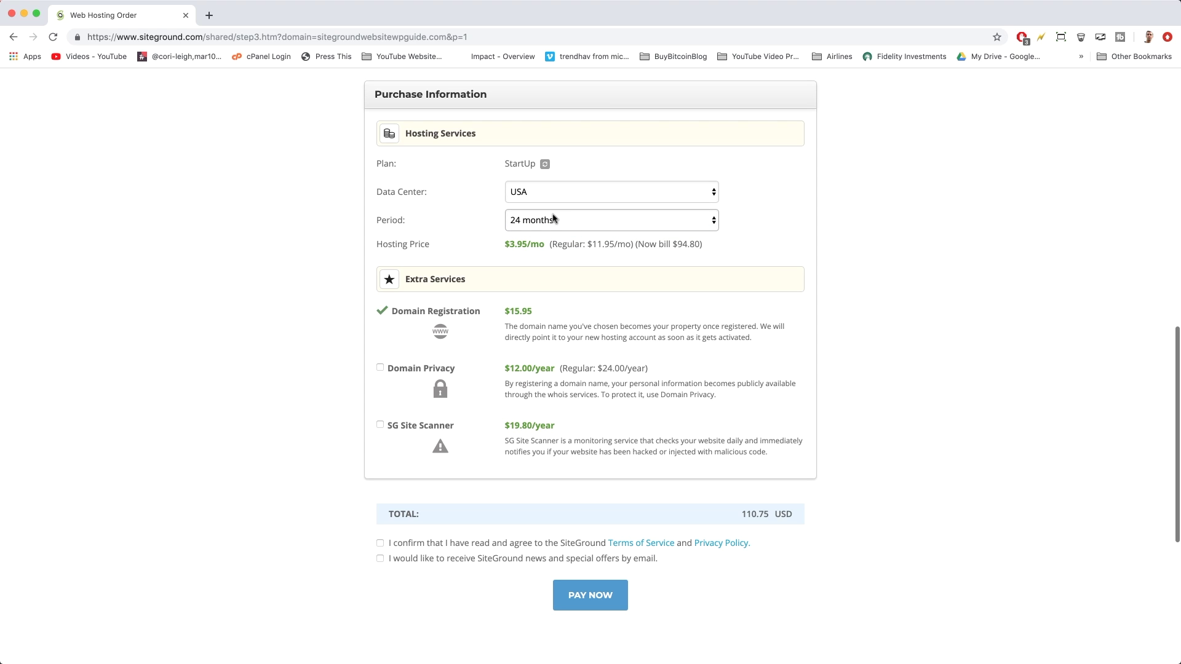
{"action": "left_click", "coordinate": [580, 219]}
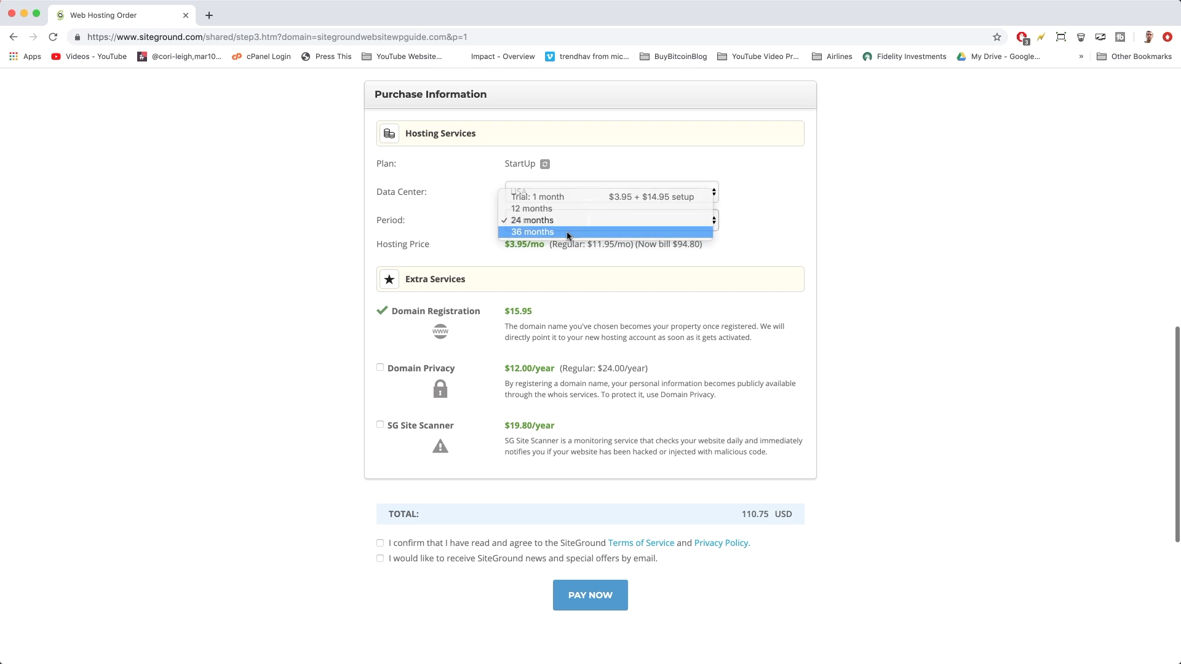
{"action": "left_click", "coordinate": [567, 232]}
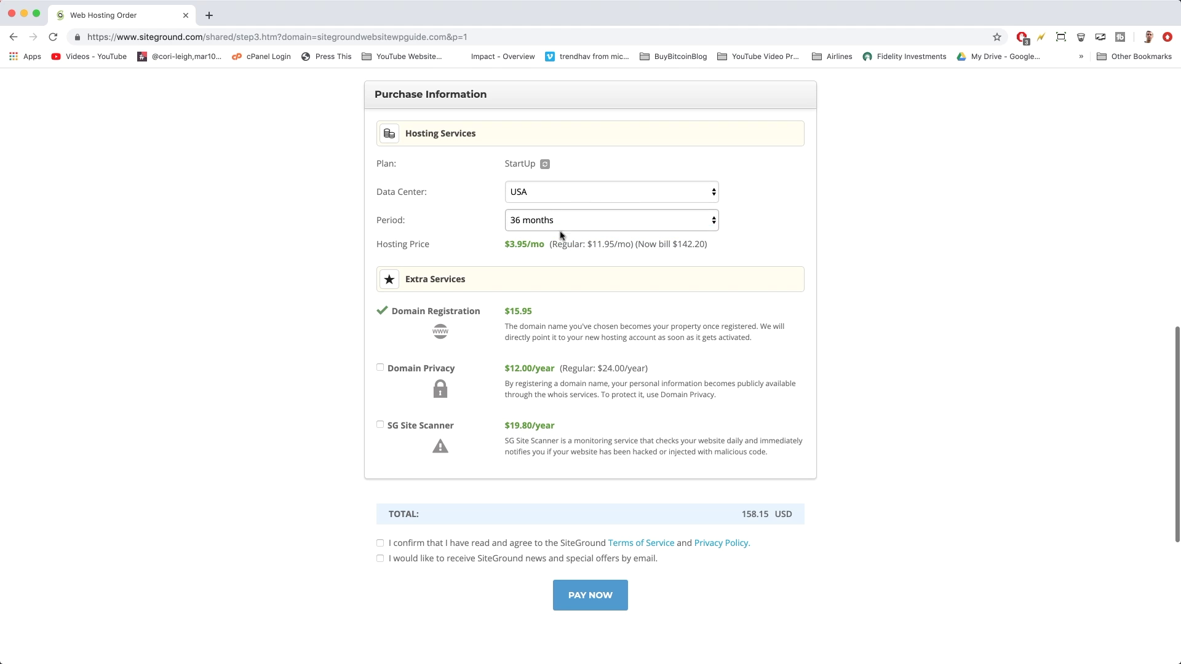
{"action": "left_click", "coordinate": [594, 225]}
{"action": "left_click", "coordinate": [537, 201]}
Compare order totals across periods (110.75 for 24 months), settling back on 12 months
{"action": "left_click_drag", "start_coordinate": [748, 511], "coordinate": [769, 514]}
{"action": "left_click", "coordinate": [748, 511]}
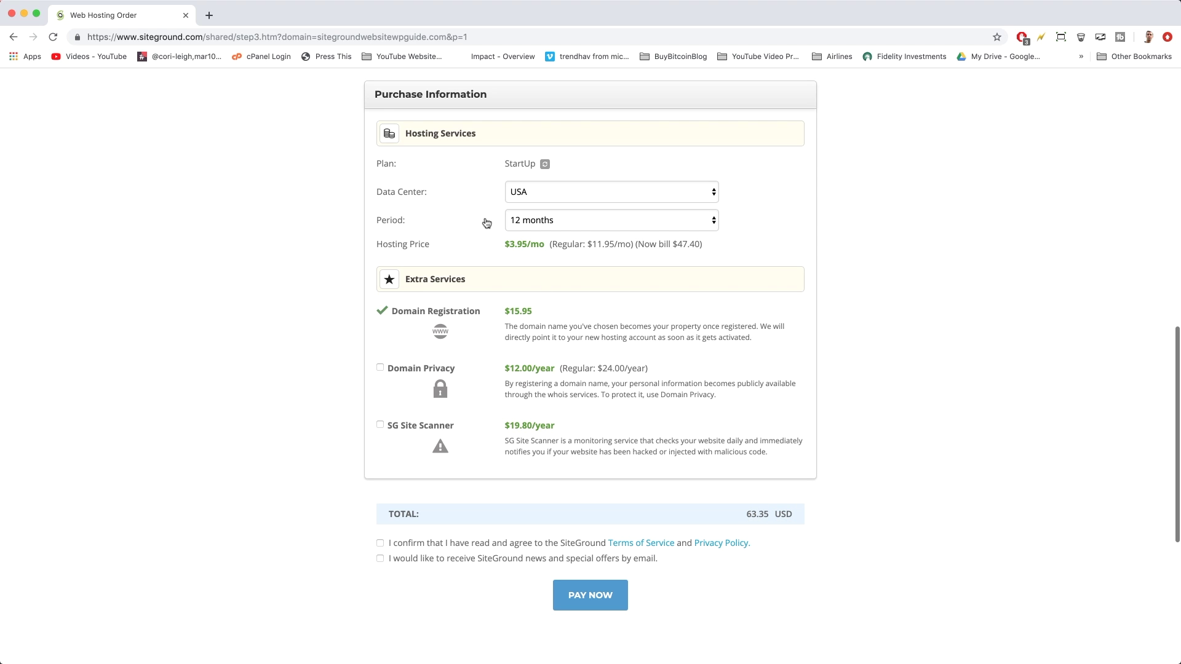
{"action": "left_click", "coordinate": [541, 223]}
{"action": "left_click", "coordinate": [542, 233]}
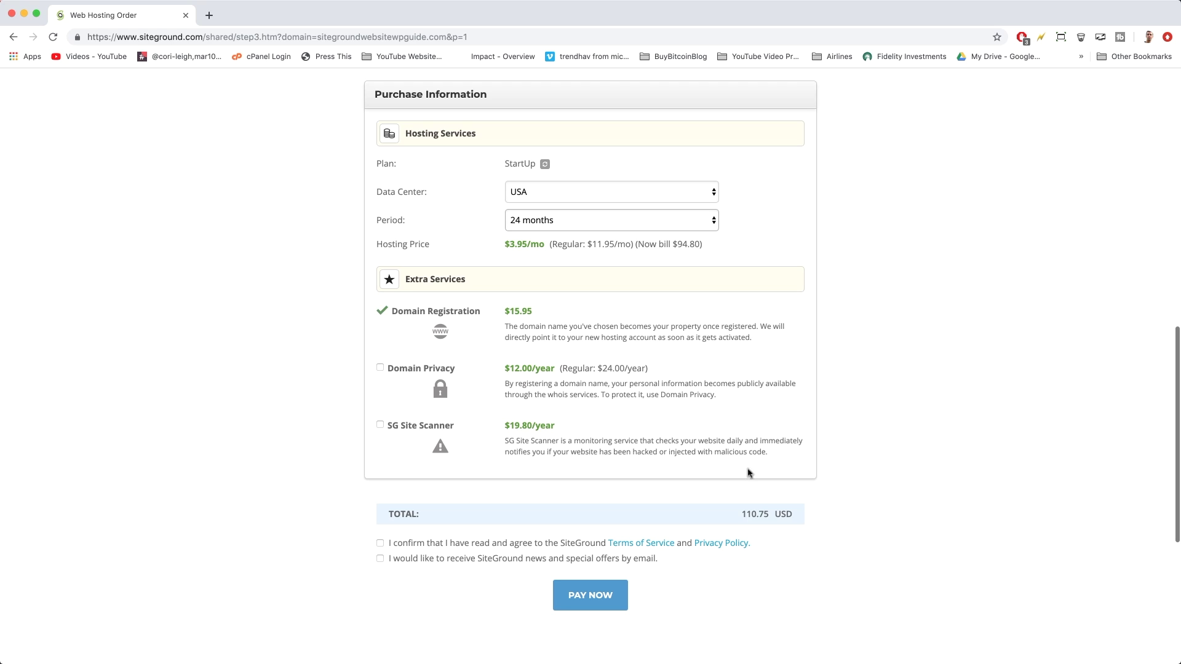
{"action": "left_click_drag", "start_coordinate": [742, 508], "coordinate": [770, 512]}
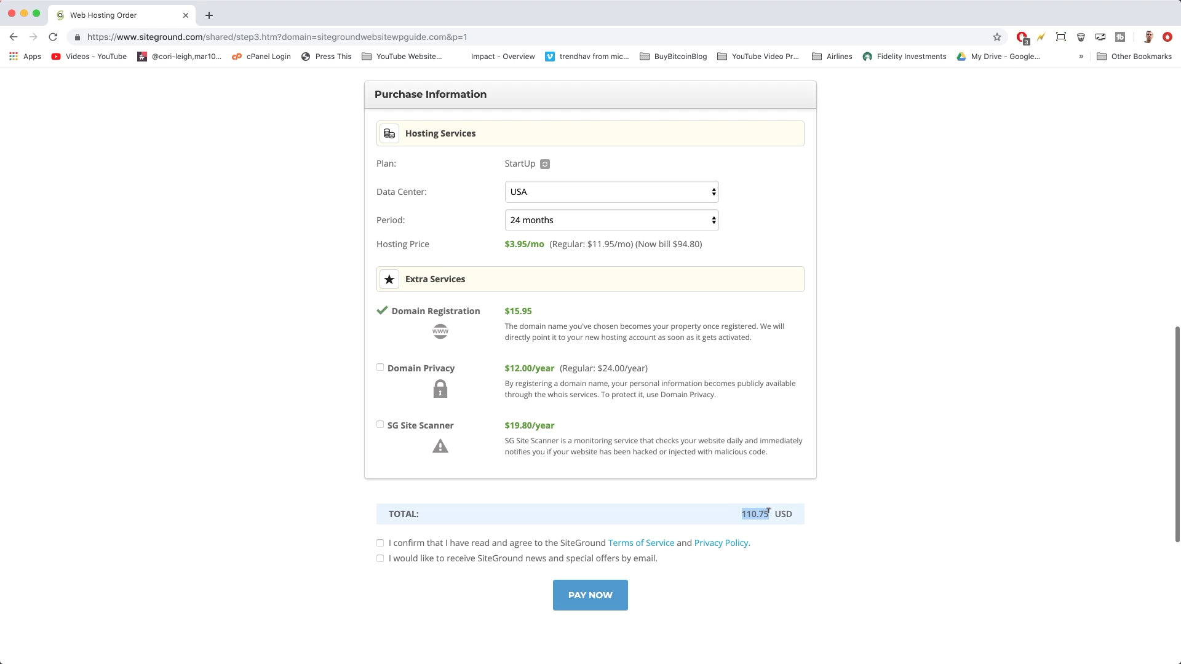
{"action": "left_click", "coordinate": [542, 220]}
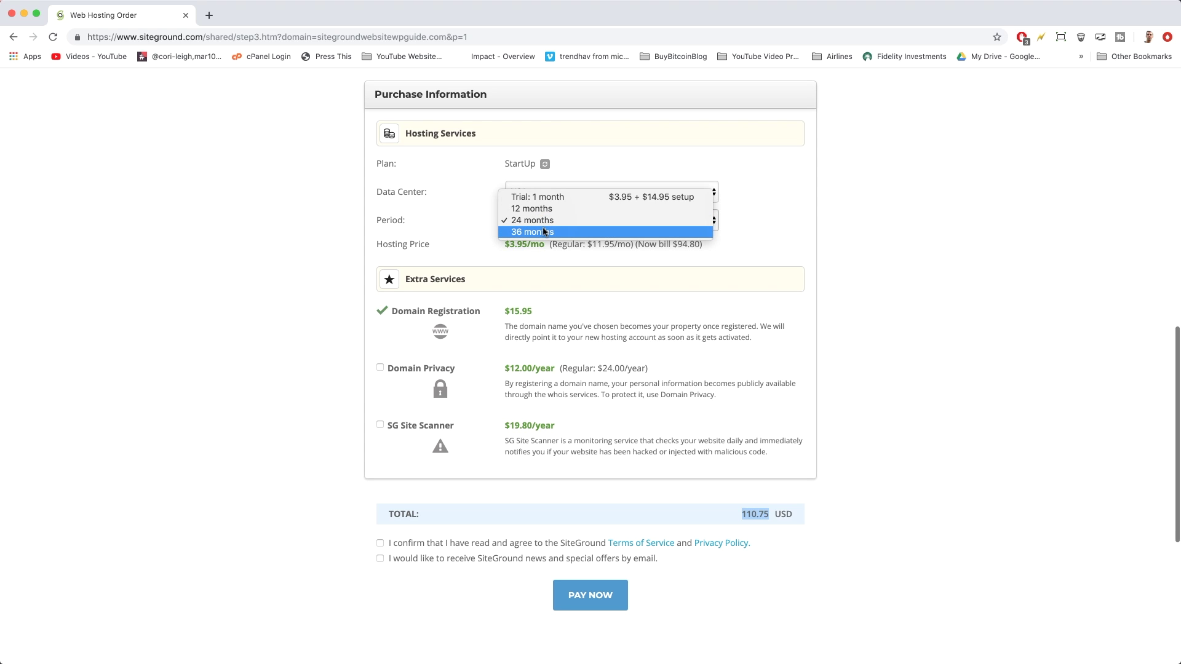
{"action": "left_click", "coordinate": [544, 232]}
{"action": "left_click", "coordinate": [577, 224]}
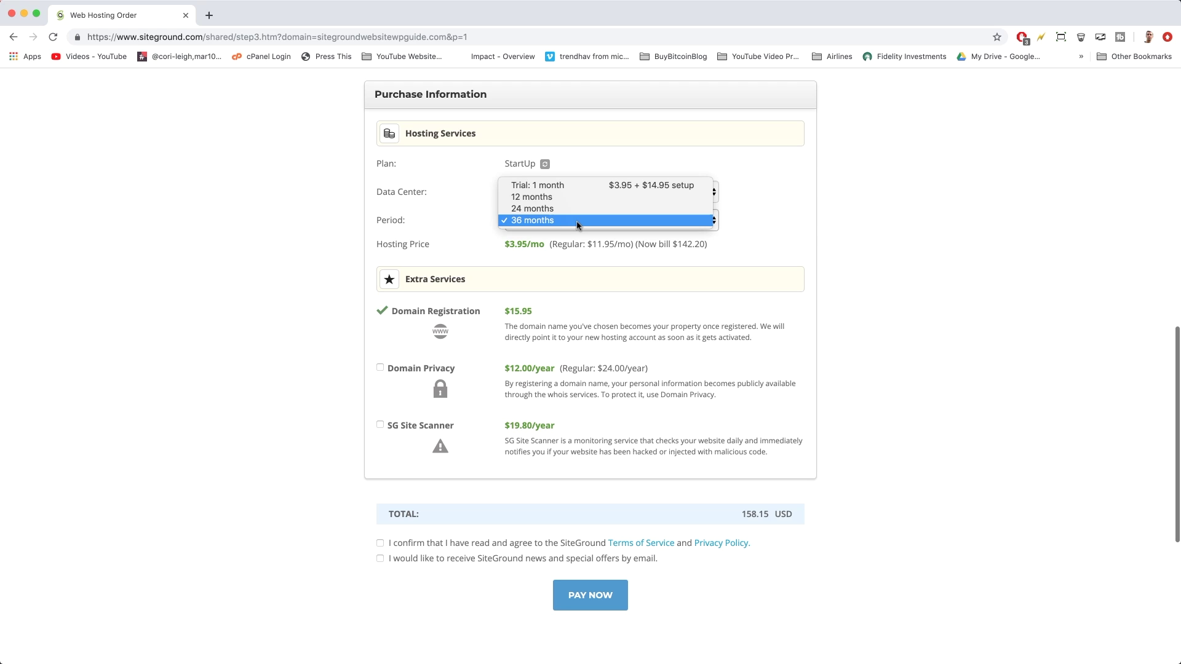
{"action": "left_click", "coordinate": [533, 199]}
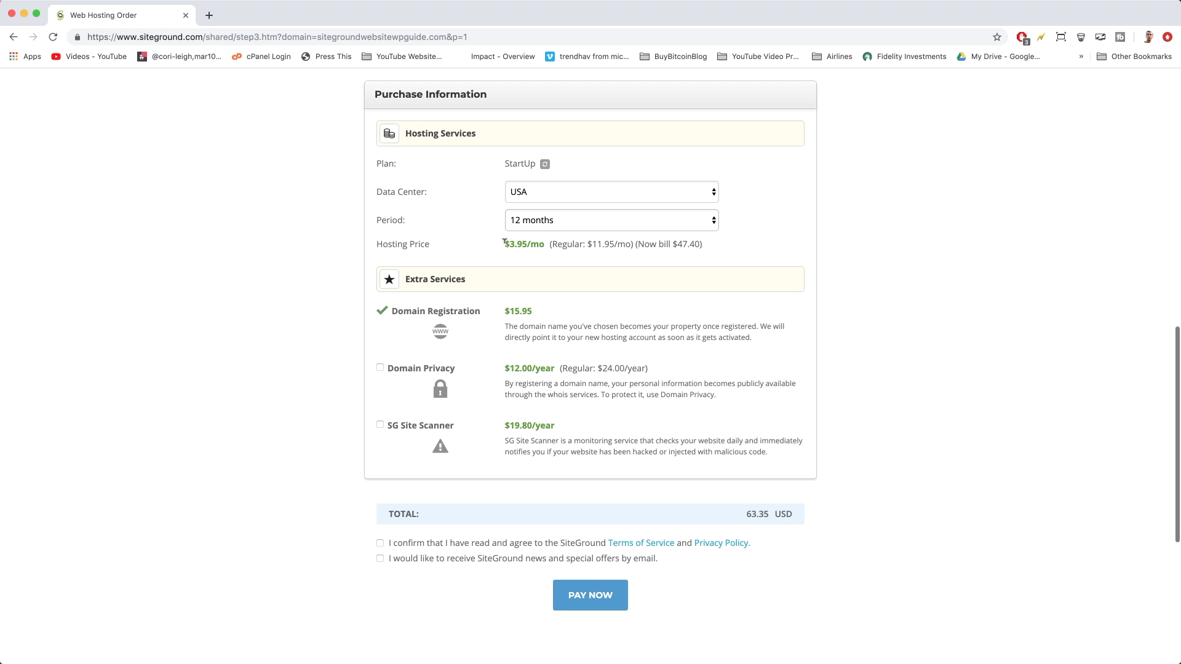
{"action": "left_click_drag", "start_coordinate": [504, 243], "coordinate": [630, 242]}
{"action": "left_click", "coordinate": [577, 242]}
{"action": "left_click", "coordinate": [600, 244]}
{"action": "scroll", "coordinate": [311, 295], "scroll_direction": "down", "scroll_amount": 3}
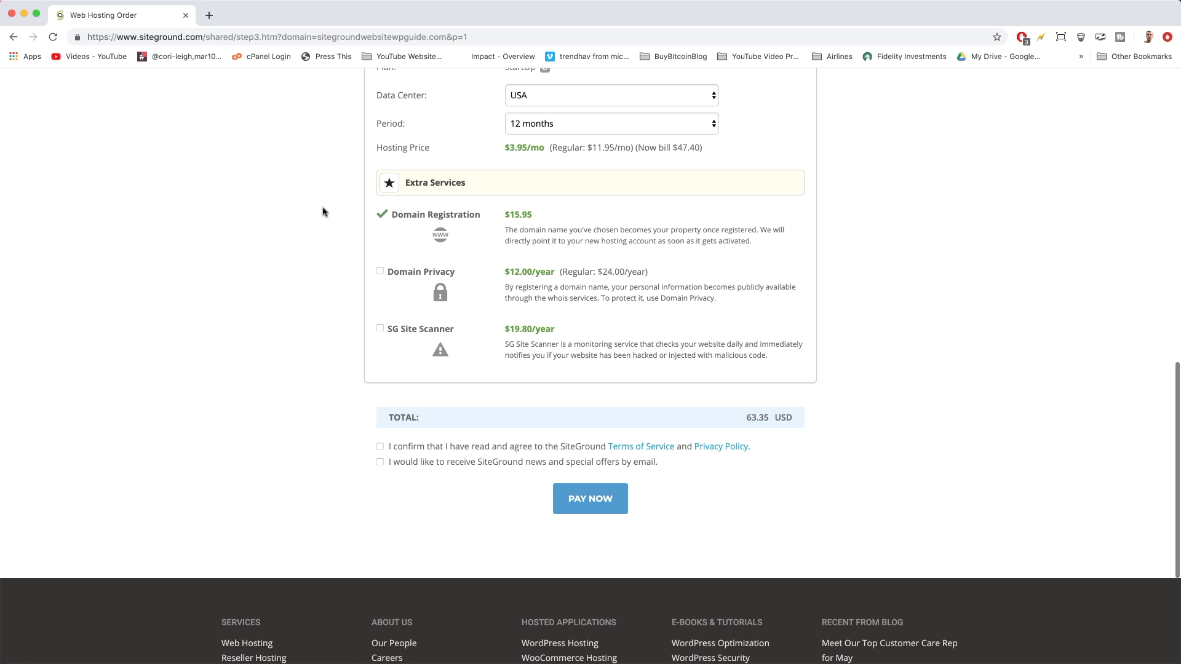
{"action": "scroll", "coordinate": [322, 212], "scroll_direction": "down", "scroll_amount": 3}
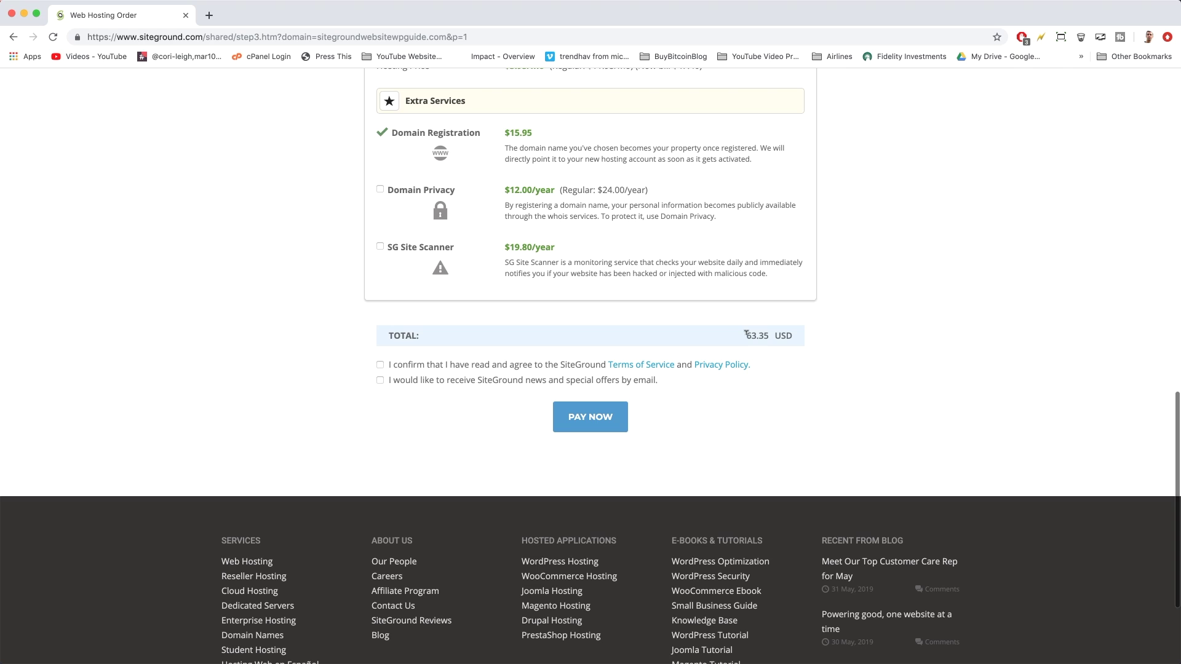
{"action": "left_click_drag", "start_coordinate": [746, 335], "coordinate": [770, 337]}
{"action": "double_click", "coordinate": [771, 338]}
{"action": "left_click", "coordinate": [774, 409]}
{"action": "double_click", "coordinate": [771, 338]}
{"action": "left_click", "coordinate": [774, 370]}
{"action": "mouse_move", "coordinate": [745, 333]}
{"action": "left_mouse_down"}
{"action": "mouse_move", "coordinate": [793, 335]}
{"action": "mouse_move", "coordinate": [747, 333]}
{"action": "mouse_move", "coordinate": [769, 335]}
{"action": "left_mouse_up"}
{"action": "left_click", "coordinate": [777, 375]}
Accept the Terms of Service, opt in to news and offers, and pay the 63.35 USD order
{"action": "scroll", "coordinate": [773, 396], "scroll_direction": "down", "scroll_amount": 3}
{"action": "scroll", "coordinate": [772, 395], "scroll_direction": "up", "scroll_amount": 3}
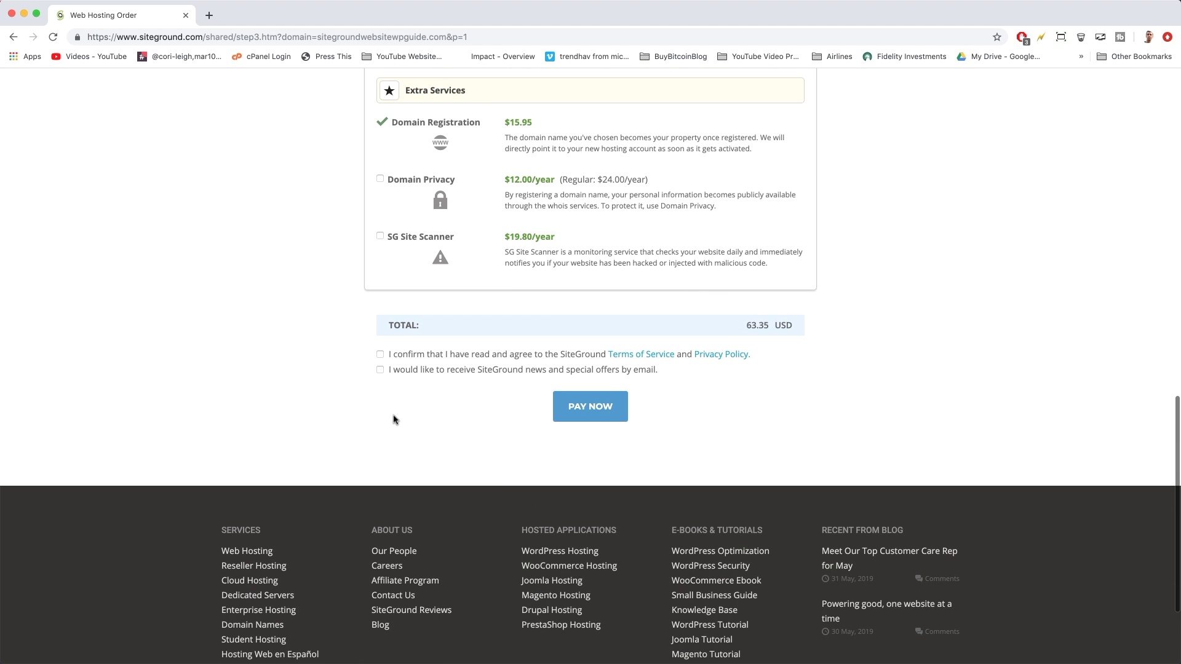
{"action": "left_click", "coordinate": [380, 355]}
{"action": "left_click", "coordinate": [380, 370]}
{"action": "scroll", "coordinate": [475, 377], "scroll_direction": "down", "scroll_amount": 3}
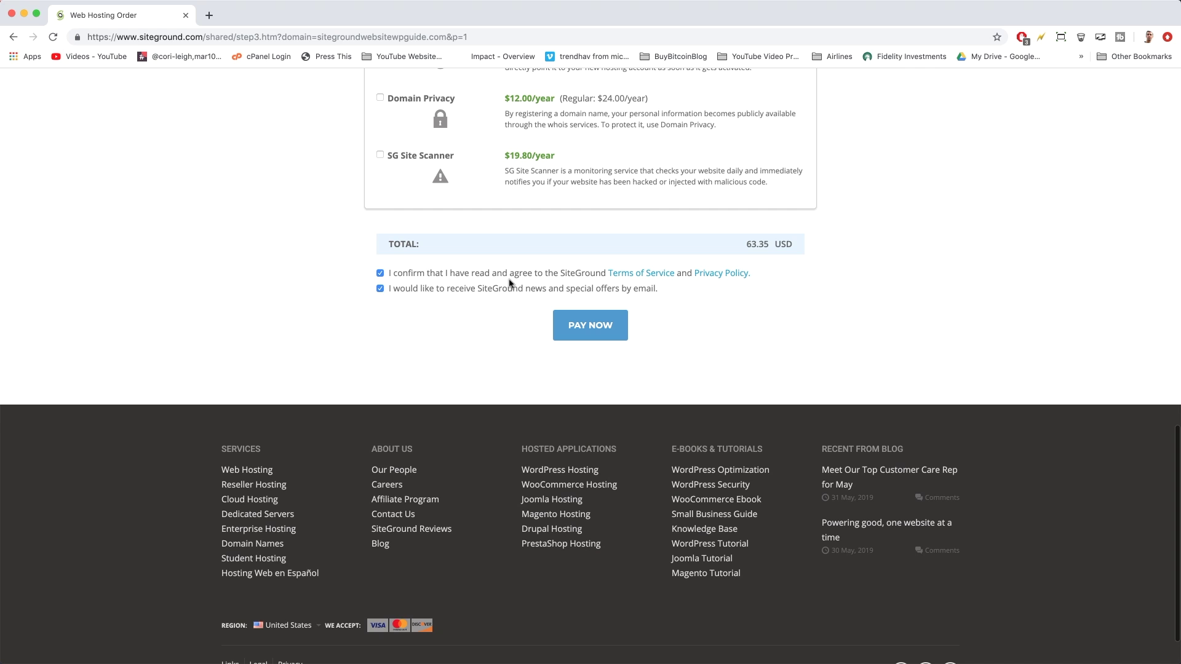
{"action": "left_click", "coordinate": [619, 330]}
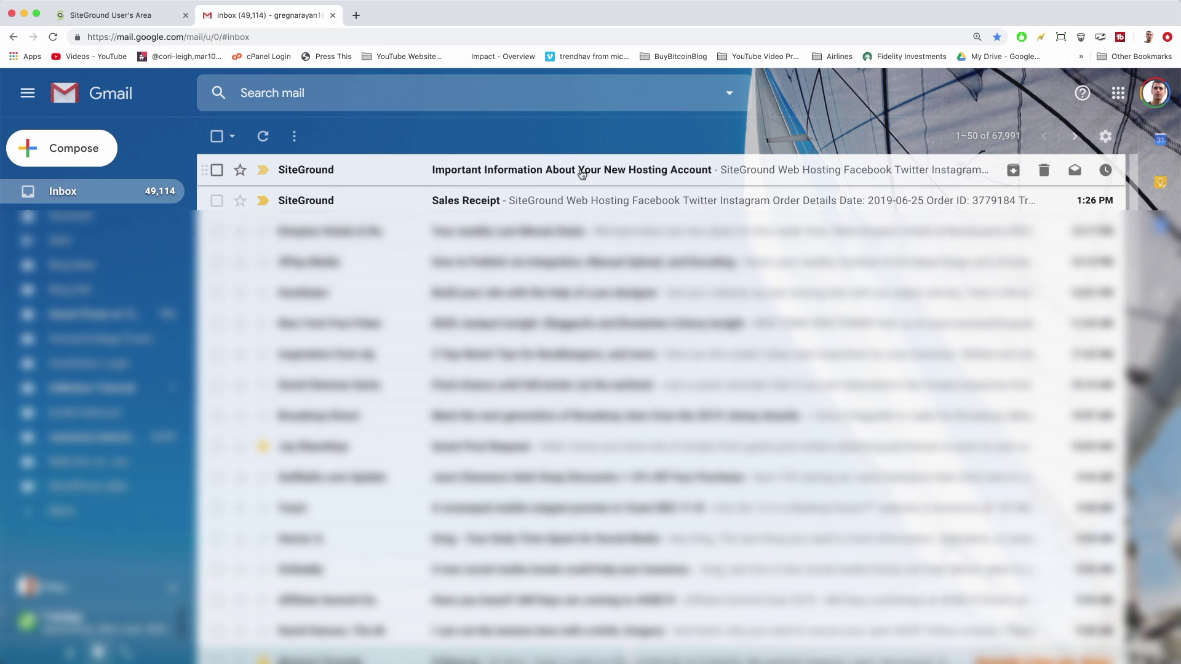
Open the new hosting account information email and launch the SiteGround setup wizard
{"action": "left_click", "coordinate": [743, 172]}
{"action": "scroll", "coordinate": [664, 215], "scroll_direction": "down", "scroll_amount": 4}
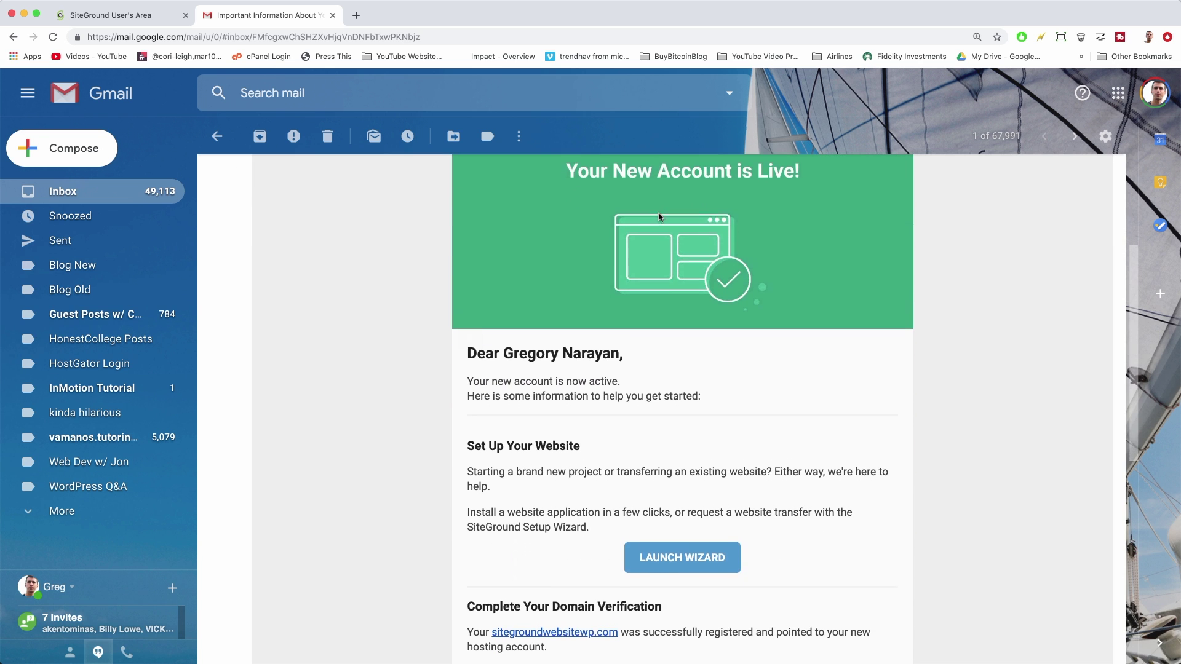
{"action": "scroll", "coordinate": [660, 217], "scroll_direction": "down", "scroll_amount": 3}
{"action": "scroll", "coordinate": [660, 218], "scroll_direction": "up", "scroll_amount": 4}
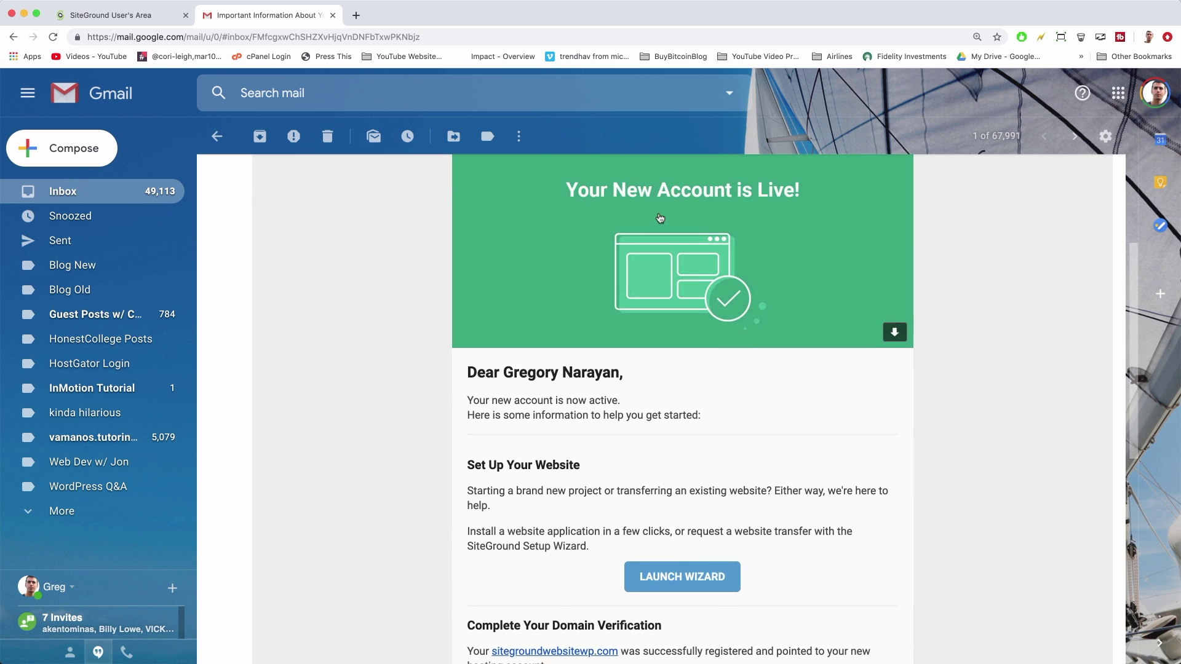
{"action": "scroll", "coordinate": [660, 219], "scroll_direction": "up", "scroll_amount": 5}
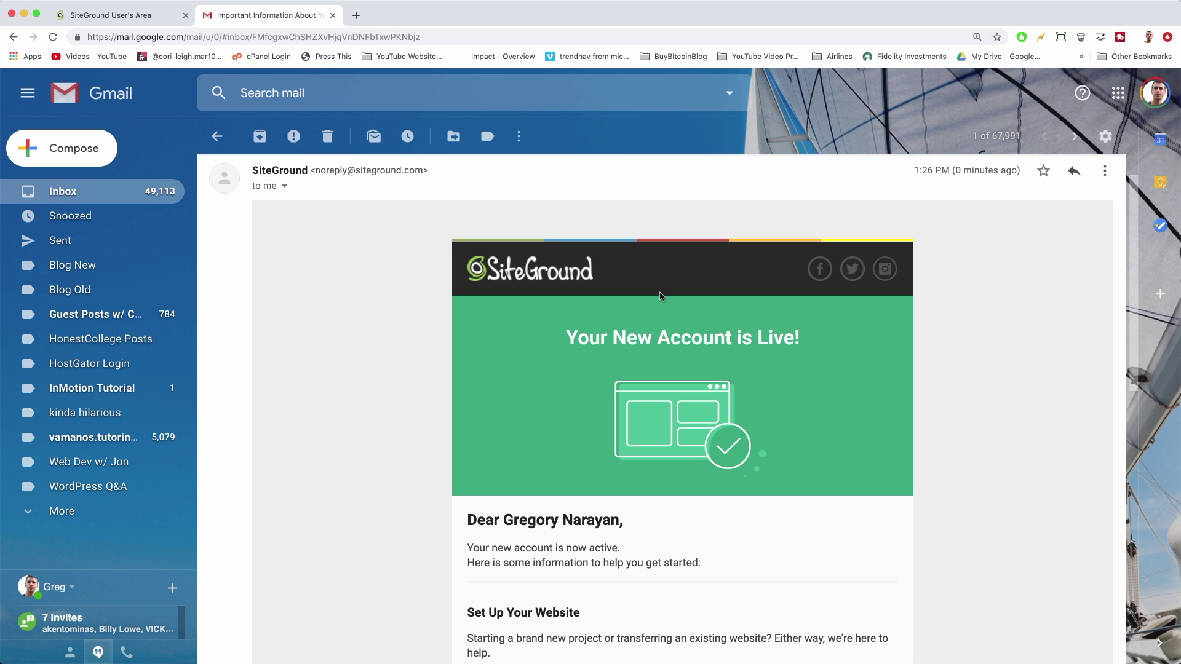
{"action": "scroll", "coordinate": [660, 296], "scroll_direction": "down", "scroll_amount": 2}
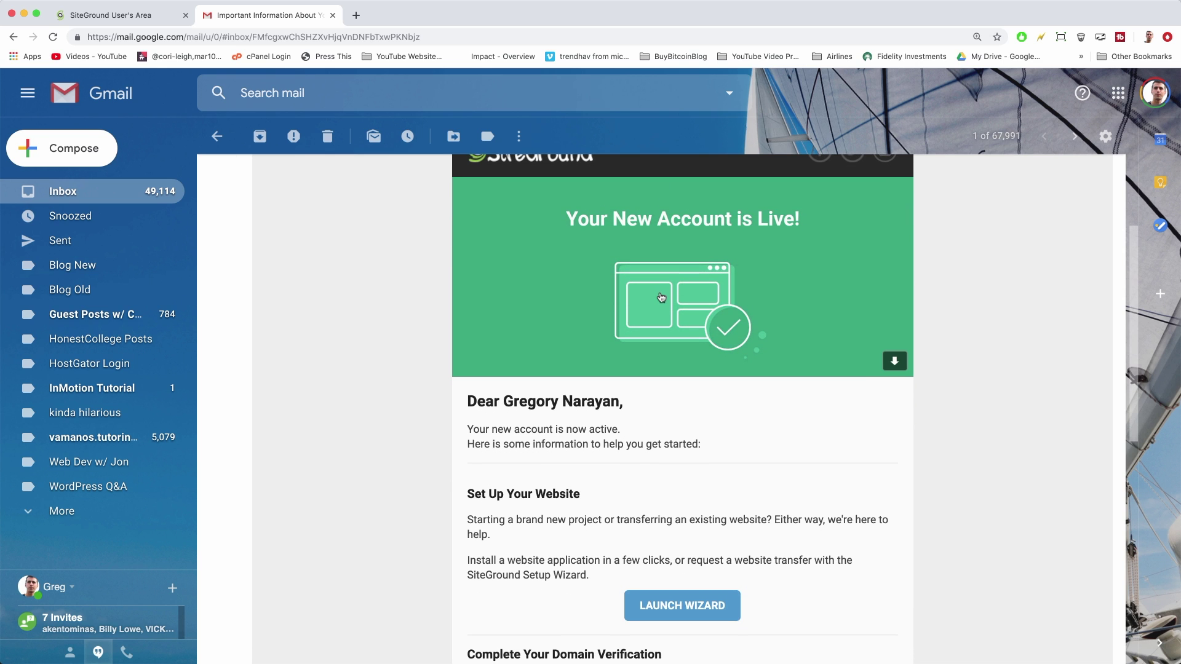
{"action": "scroll", "coordinate": [661, 298], "scroll_direction": "down", "scroll_amount": 2}
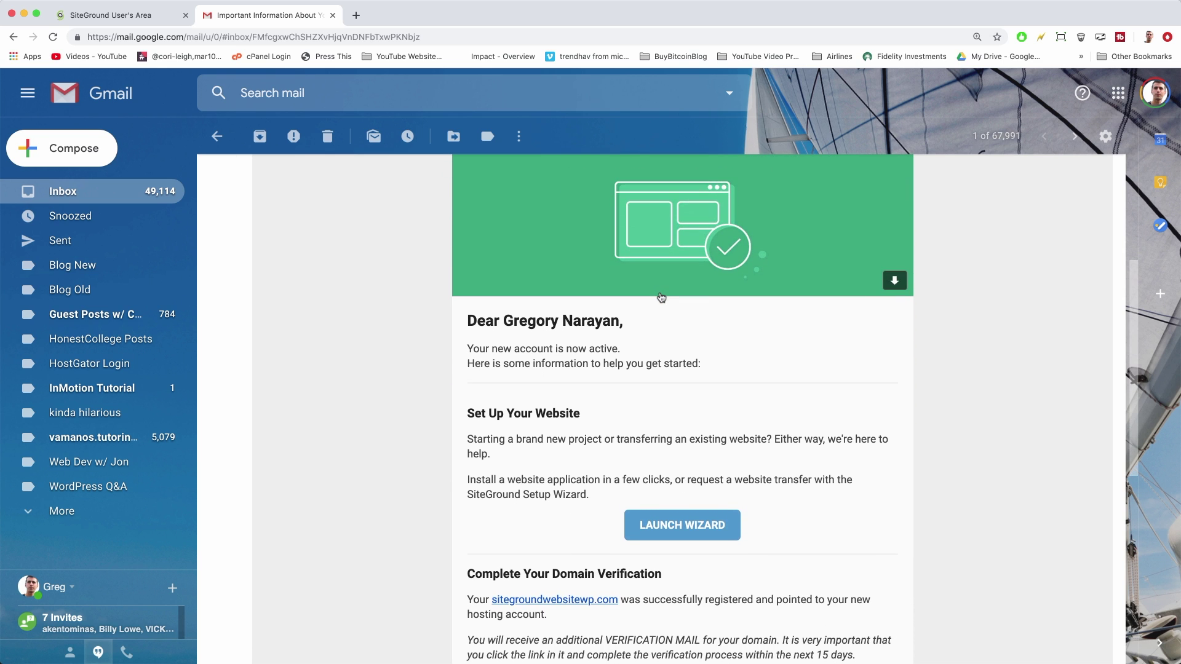
{"action": "scroll", "coordinate": [662, 298], "scroll_direction": "down", "scroll_amount": 2}
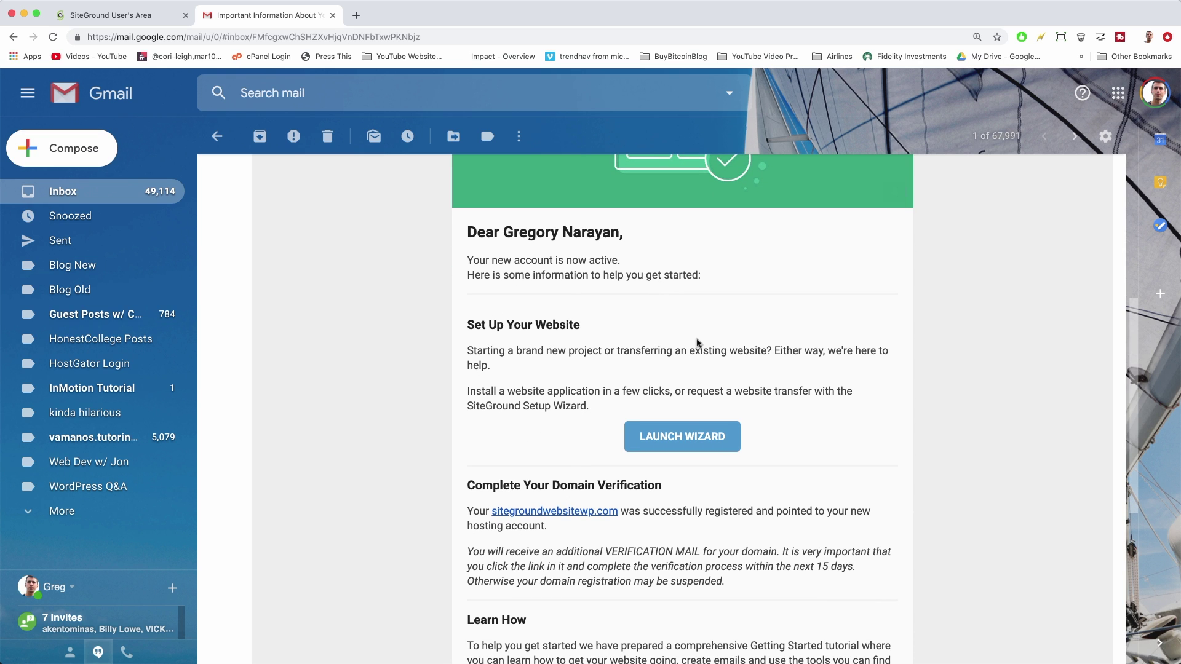
{"action": "scroll", "coordinate": [802, 343], "scroll_direction": "down", "scroll_amount": 1}
{"action": "scroll", "coordinate": [802, 343], "scroll_direction": "down", "scroll_amount": 2}
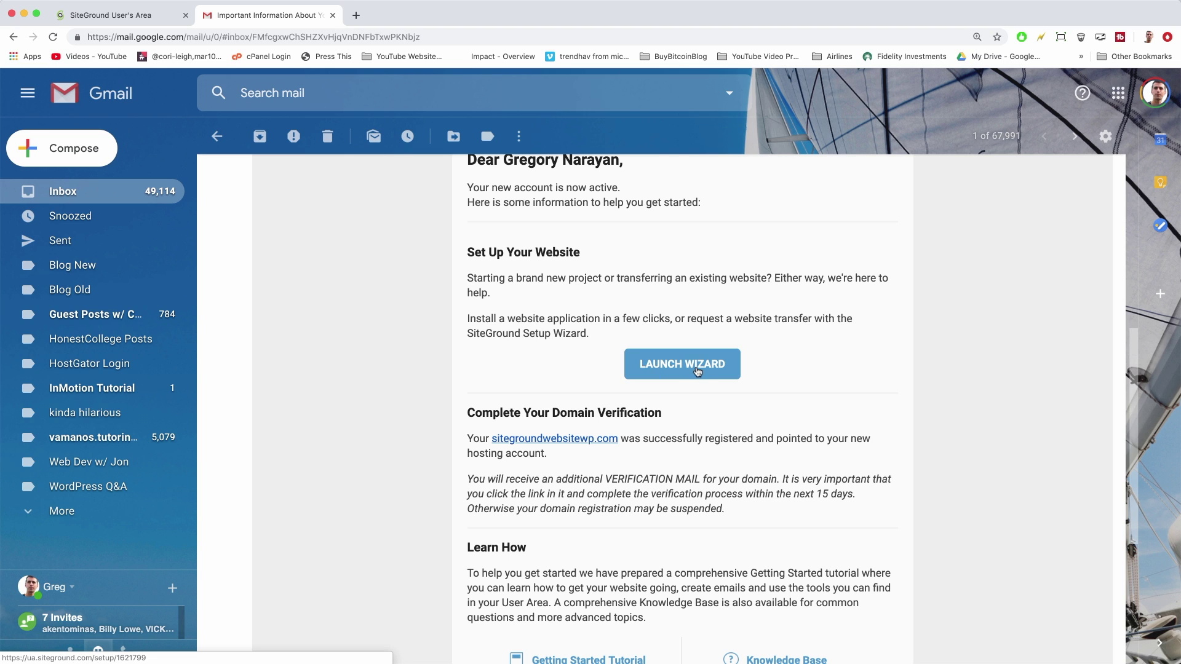
{"action": "left_click", "coordinate": [696, 370]}
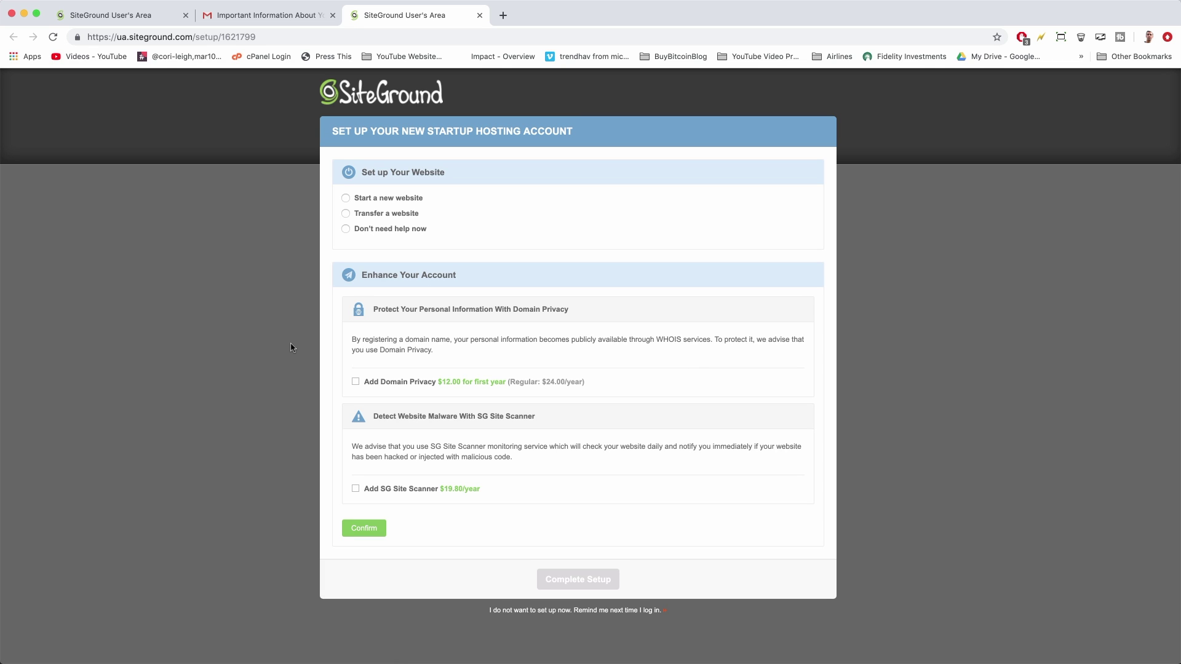
Back in the email, note the VERIFICATION MAIL requirement and return to the inbox
{"action": "left_click", "coordinate": [286, 19]}
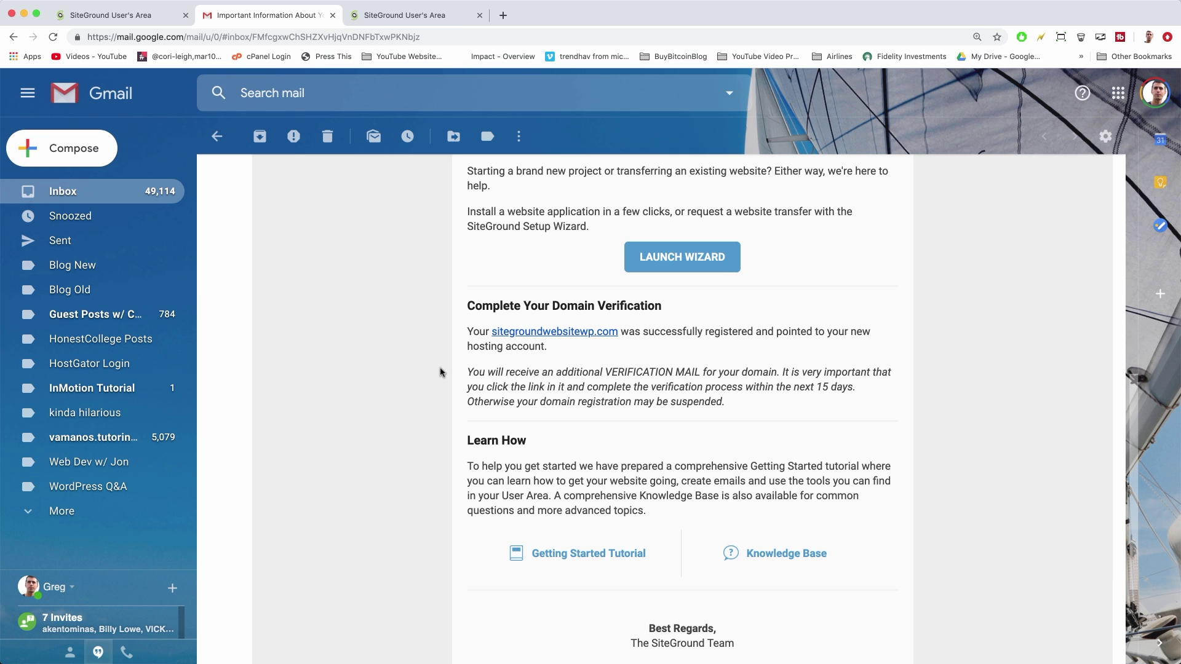
{"action": "scroll", "coordinate": [344, 353], "scroll_direction": "up", "scroll_amount": 2}
{"action": "scroll", "coordinate": [343, 351], "scroll_direction": "down", "scroll_amount": 1}
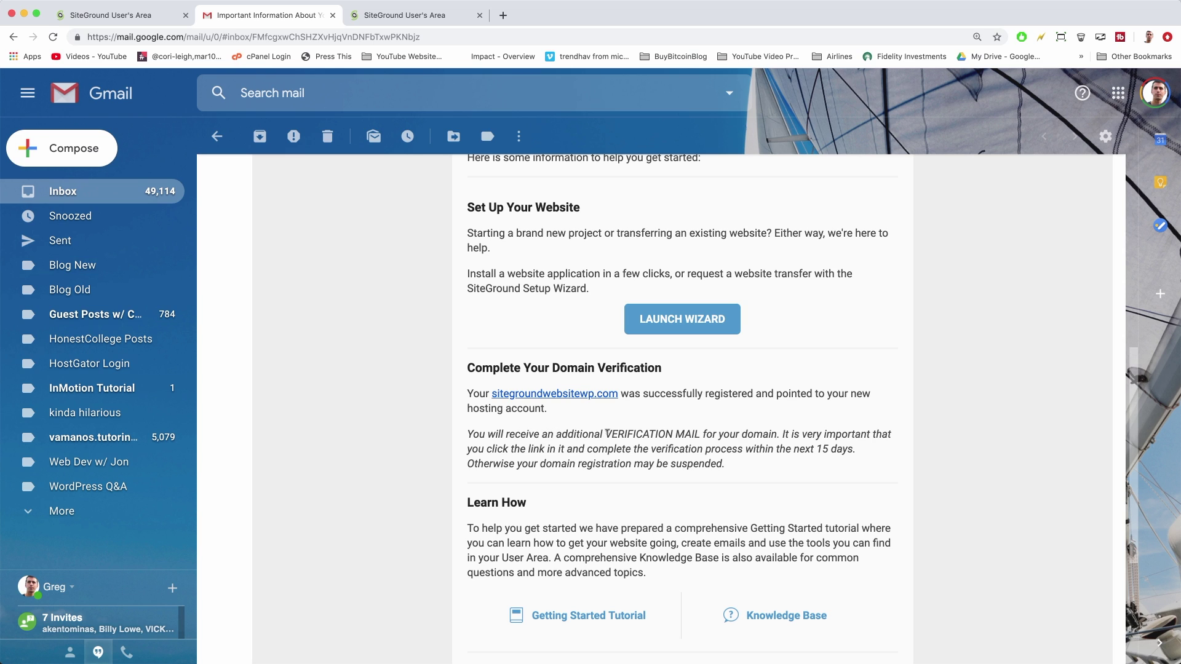
{"action": "left_click_drag", "start_coordinate": [607, 433], "coordinate": [702, 433]}
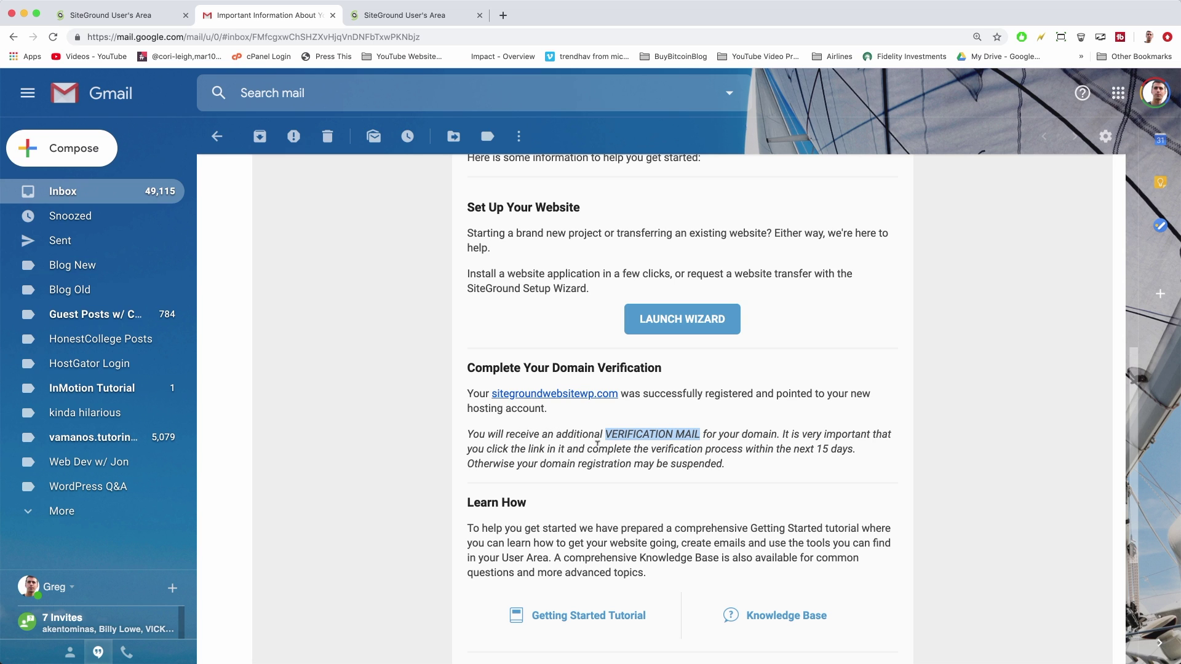
{"action": "left_click", "coordinate": [726, 451]}
{"action": "scroll", "coordinate": [603, 540], "scroll_direction": "down", "scroll_amount": 5}
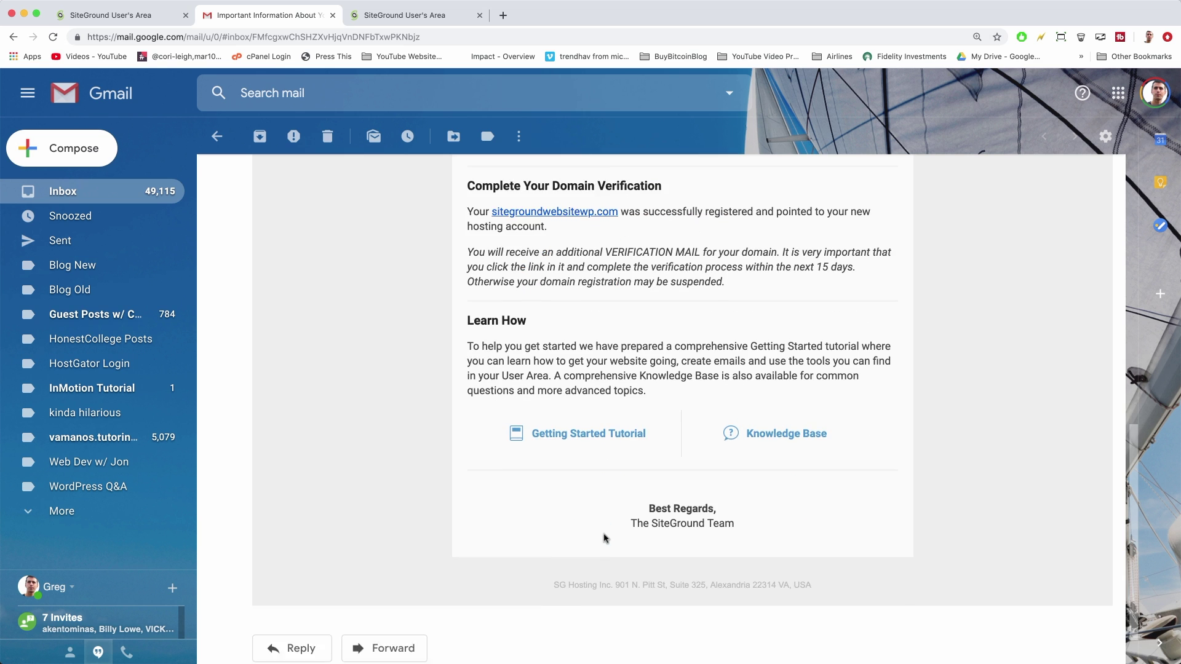
{"action": "scroll", "coordinate": [605, 539], "scroll_direction": "up", "scroll_amount": 2}
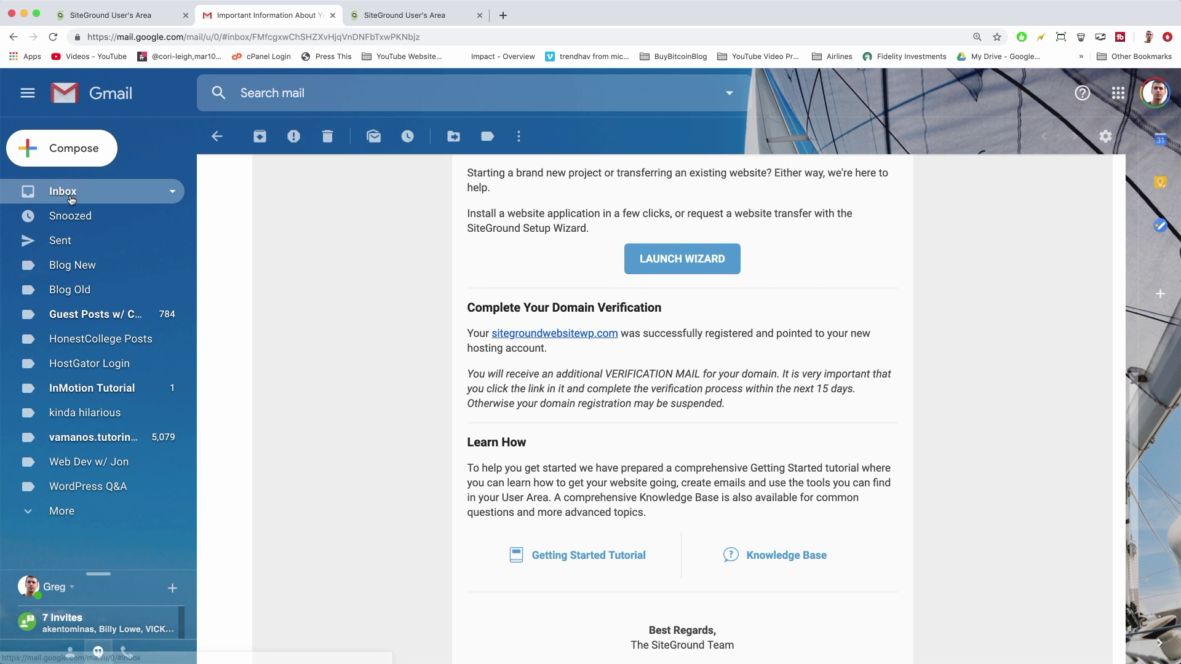
{"action": "left_click", "coordinate": [63, 196]}
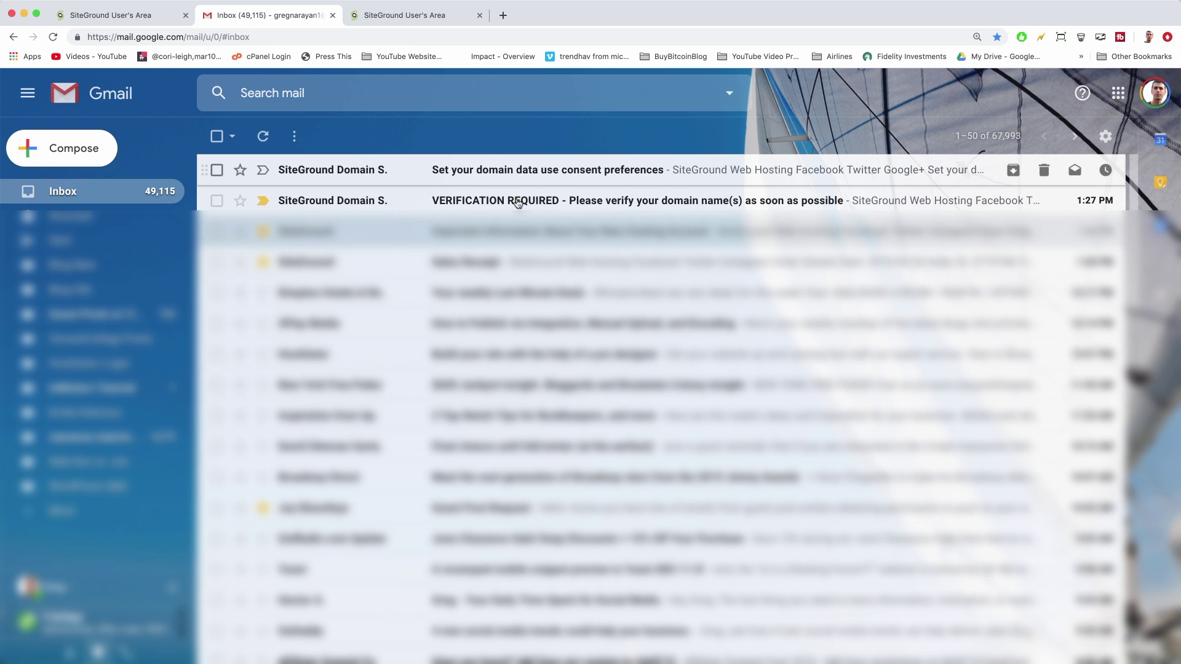
Open the VERIFICATION REQUIRED email and follow its domain verification link
{"action": "left_click", "coordinate": [624, 203]}
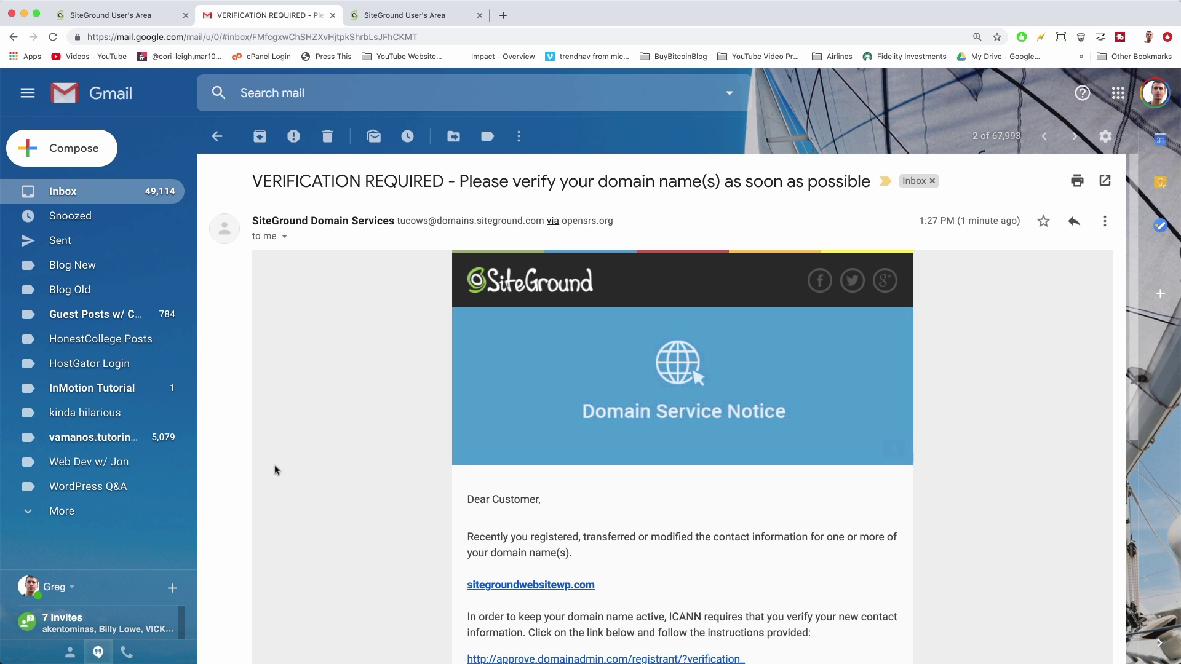
{"action": "scroll", "coordinate": [388, 461], "scroll_direction": "down", "scroll_amount": 5}
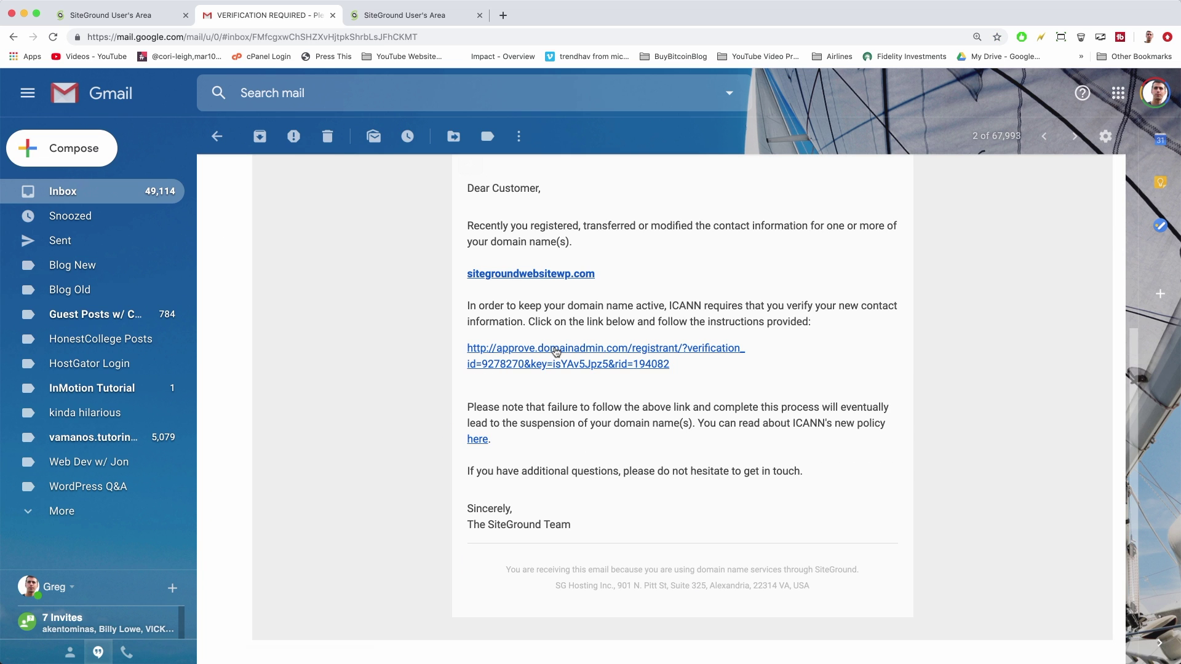
{"action": "left_click", "coordinate": [576, 350]}
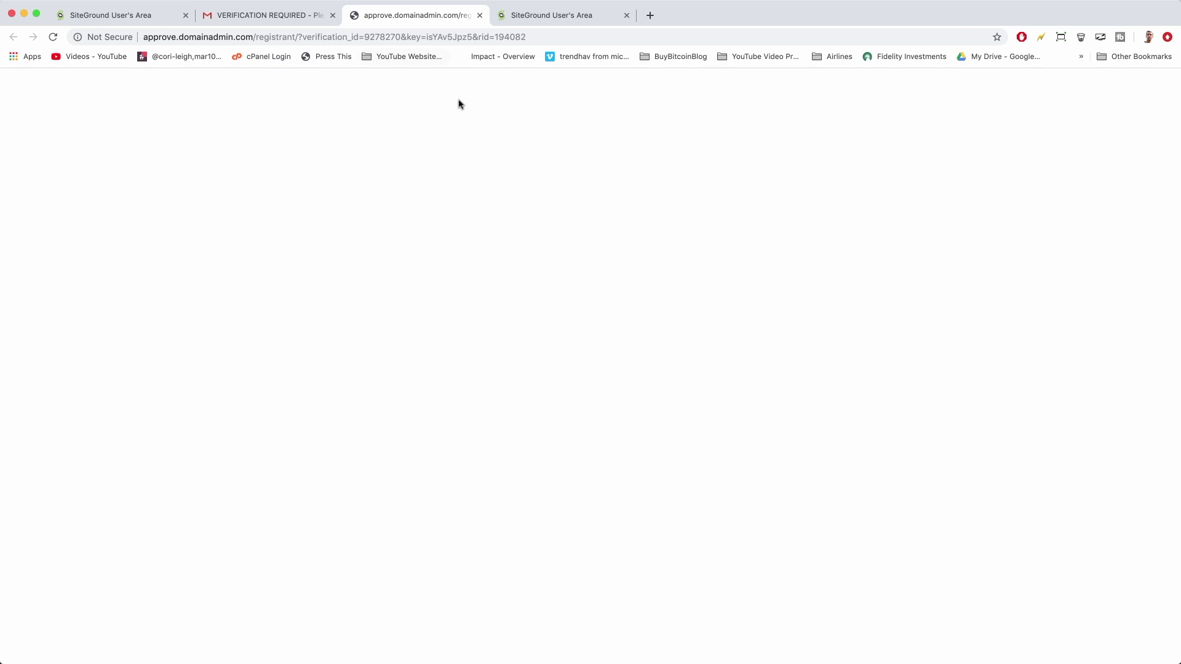
{"action": "left_click", "coordinate": [53, 37]}
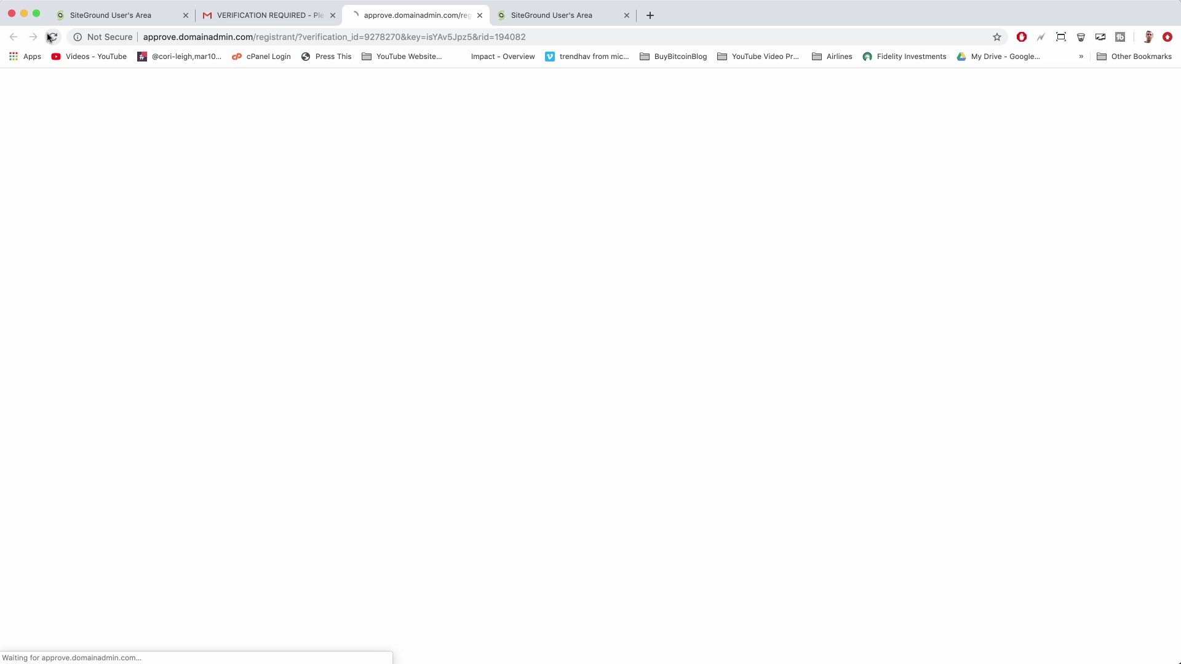
{"action": "left_click", "coordinate": [246, 16]}
{"action": "left_click", "coordinate": [484, 351]}
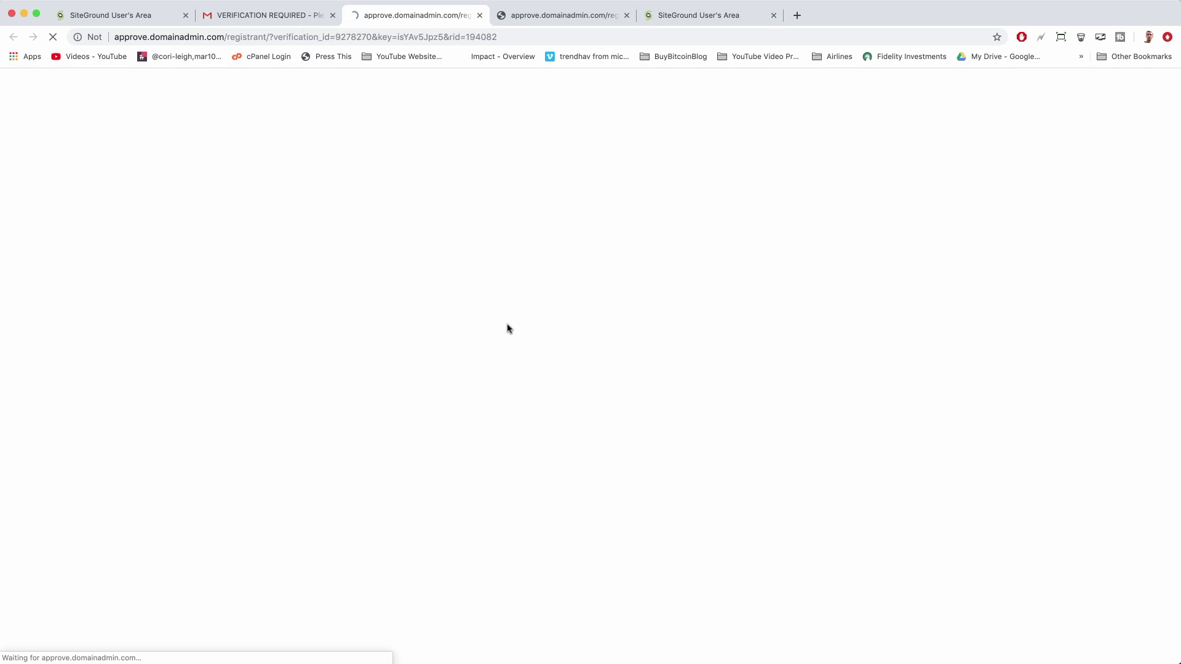
Close the blank verification tabs and return to the SiteGround setup page
{"action": "left_click", "coordinate": [480, 14]}
{"action": "left_click", "coordinate": [480, 15]}
{"action": "scroll", "coordinate": [331, 427], "scroll_direction": "up", "scroll_amount": 5}
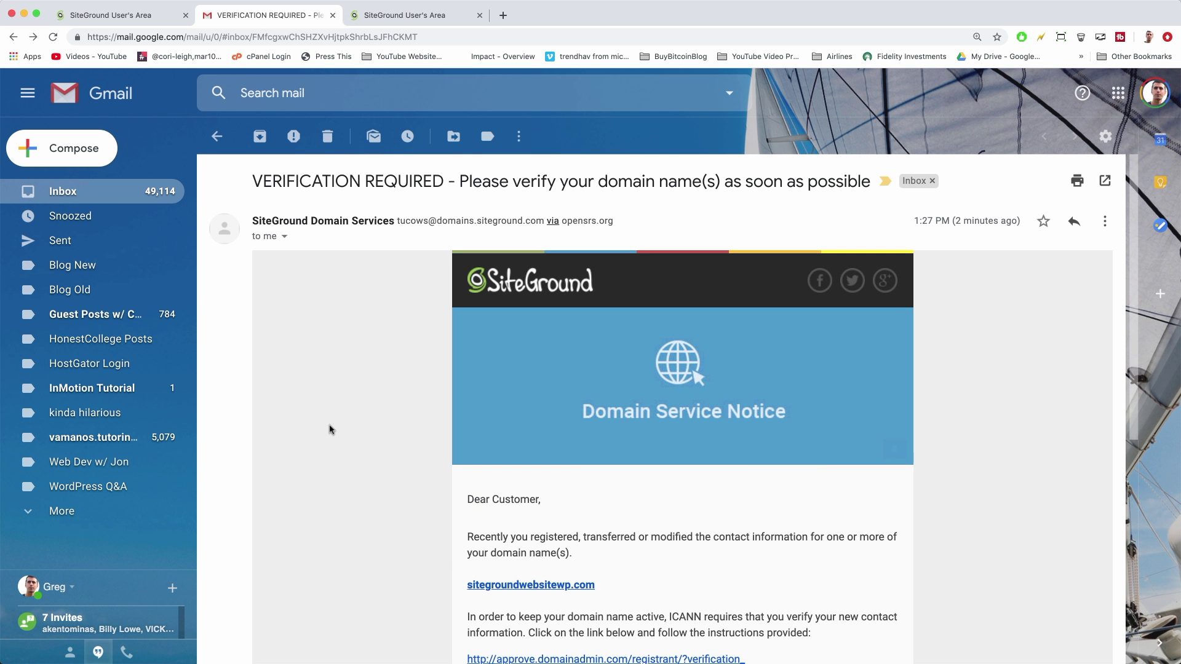
{"action": "left_click", "coordinate": [412, 18]}
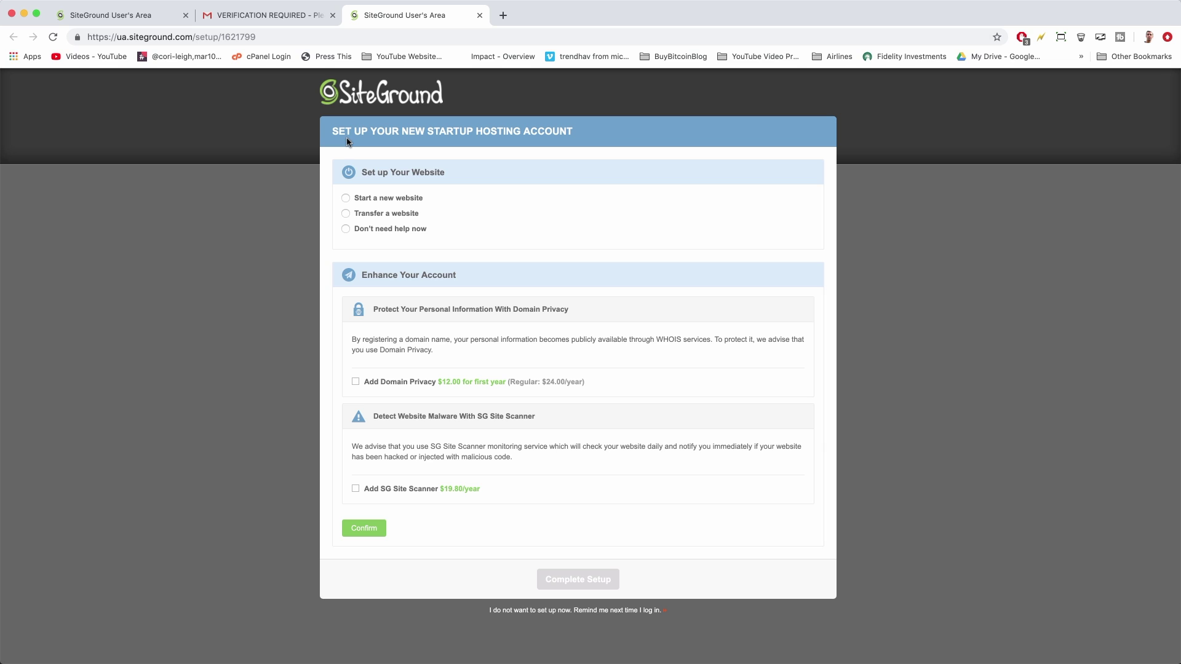
Choose 'Start a new website' with WordPress as the software to install
{"action": "left_click", "coordinate": [346, 199]}
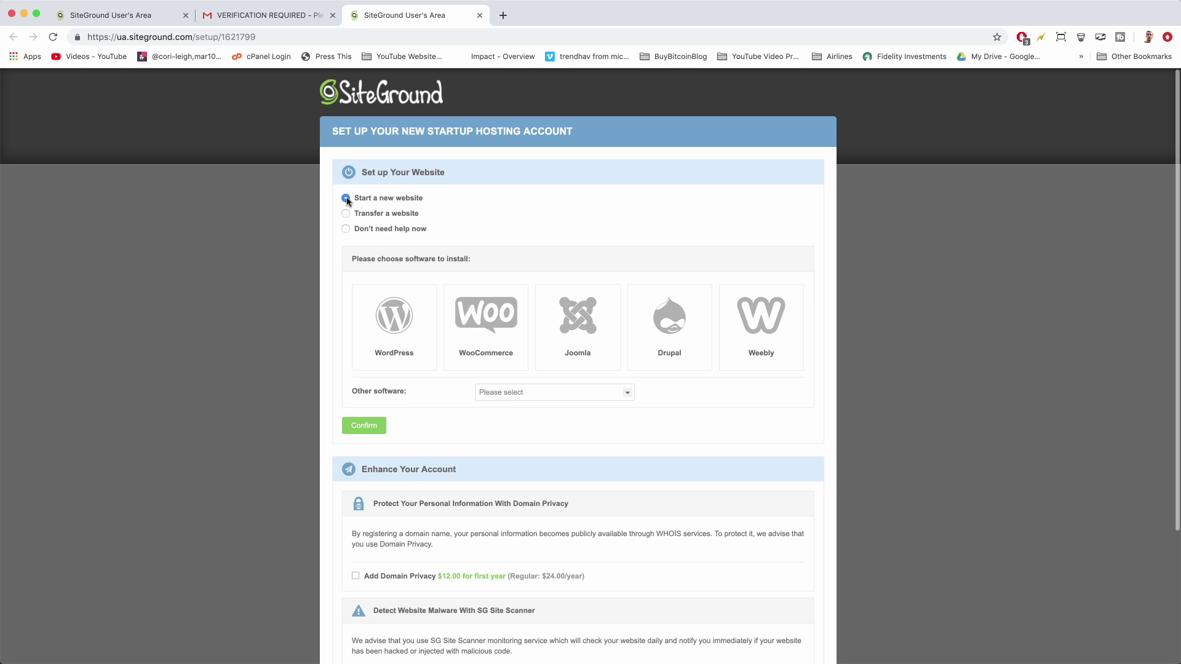
{"action": "left_click", "coordinate": [386, 339]}
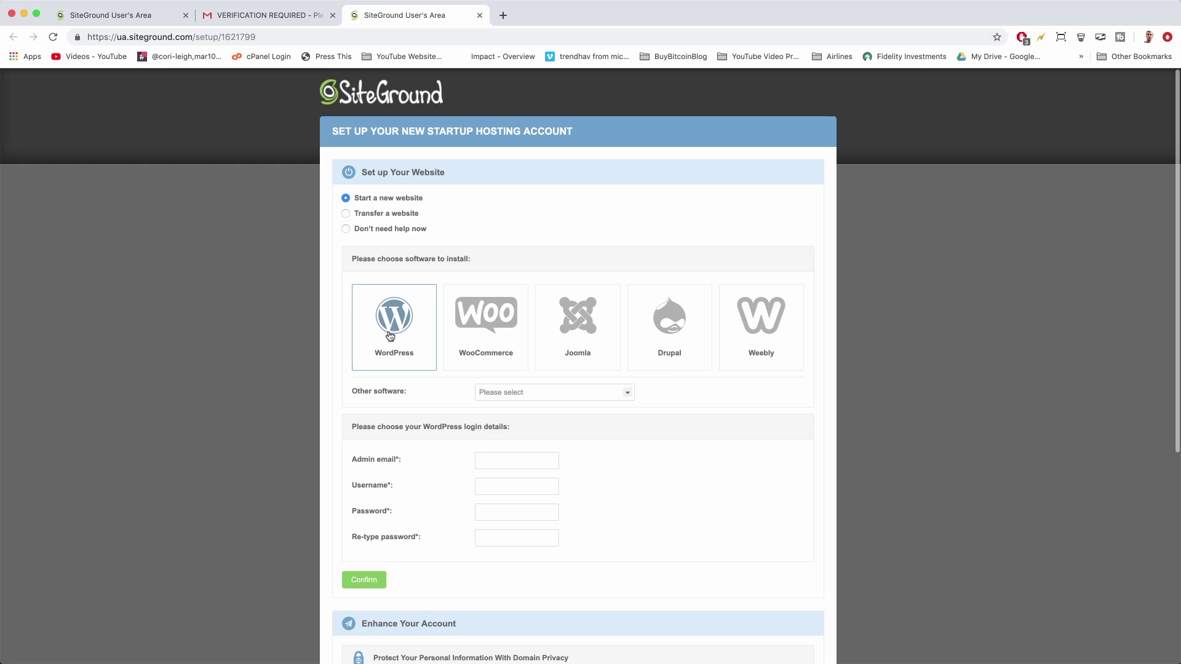
{"action": "scroll", "coordinate": [392, 338], "scroll_direction": "down", "scroll_amount": 3}
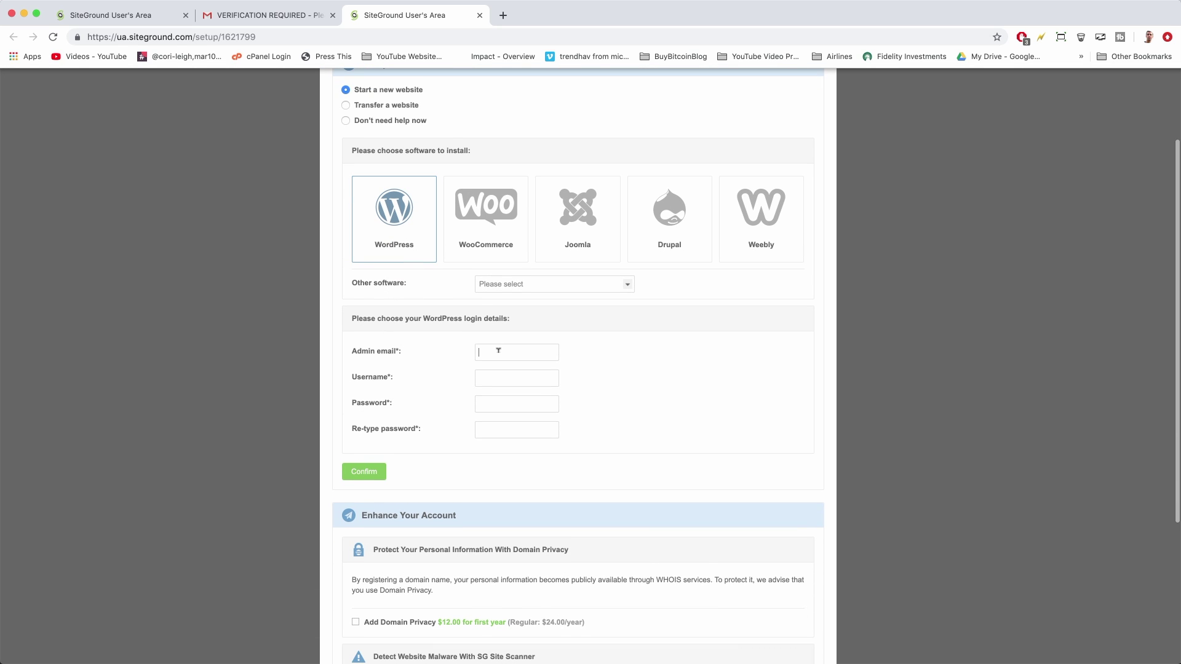
Enter the admin email address and begin typing the WordPress username
{"action": "key", "text": "Tab"}
{"action": "type", "text": "Greg"}
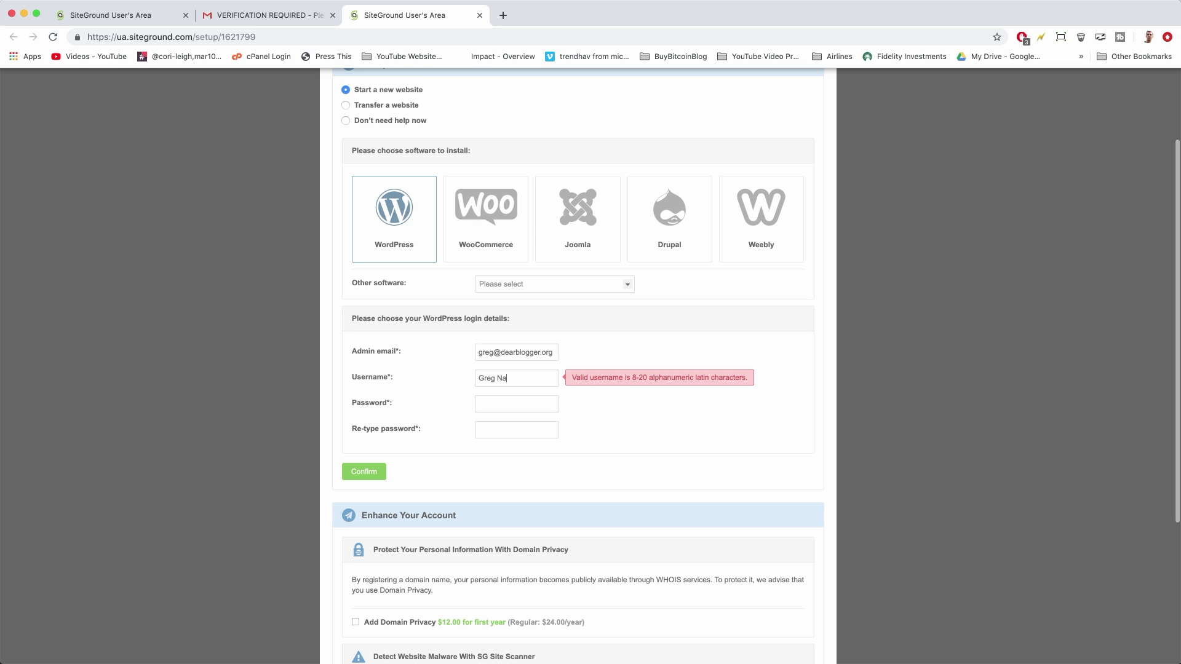
Correct the username, fill in both password fields, and confirm the WordPress login details
{"action": "key", "text": "BackSpace"}
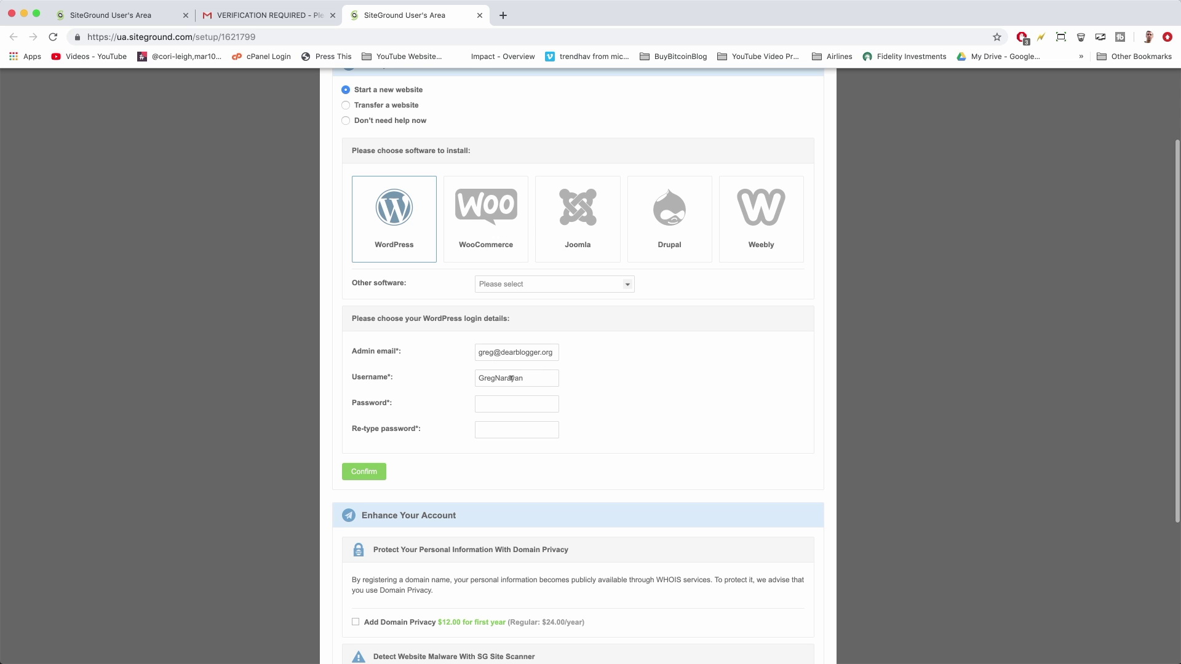
{"action": "double_click", "coordinate": [504, 379]}
{"action": "type", "text": "gre"}
{"action": "left_click", "coordinate": [502, 400]}
{"action": "key", "text": "super+v"}
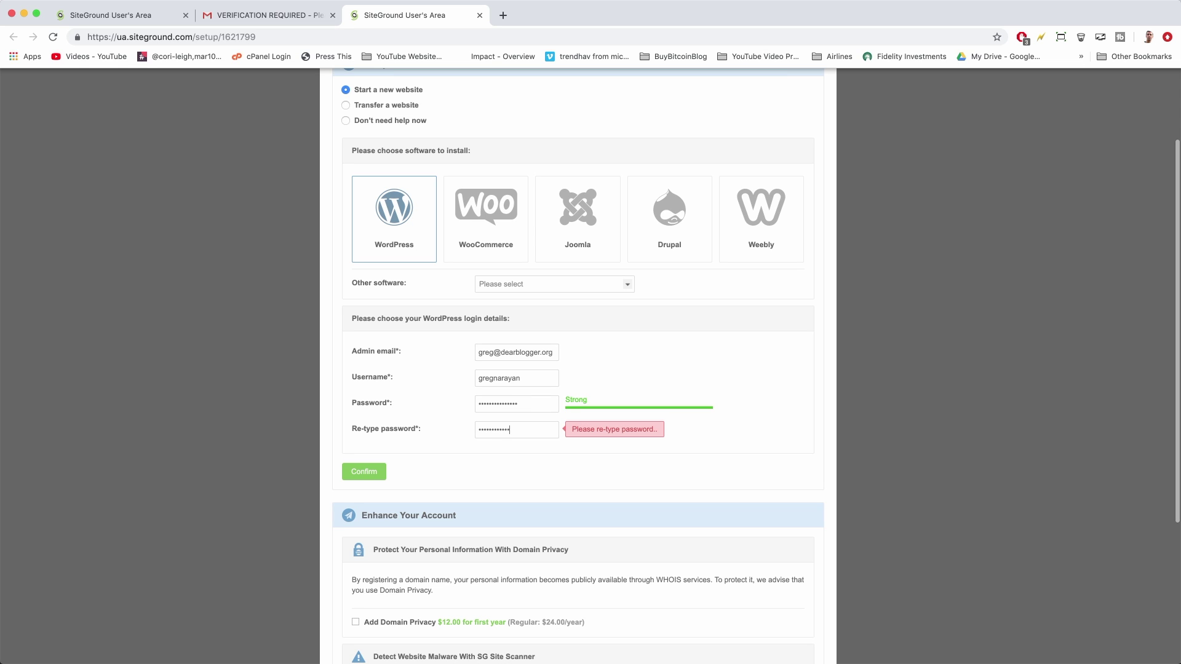
{"action": "type", "text": "•"}
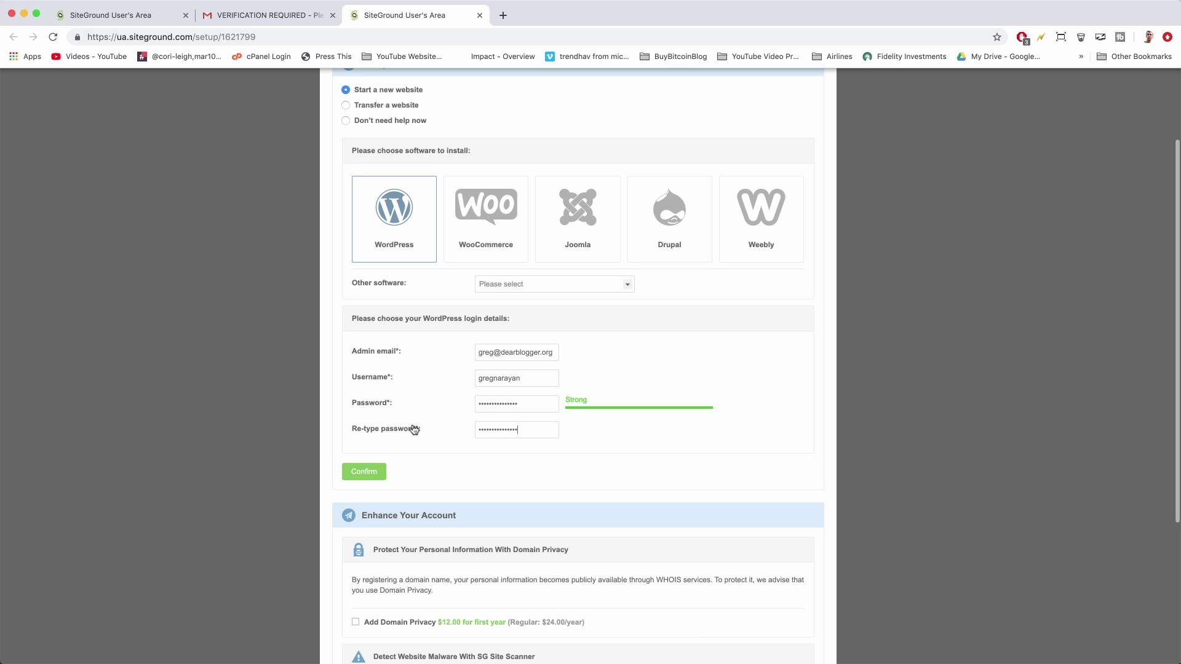
{"action": "left_click", "coordinate": [375, 475]}
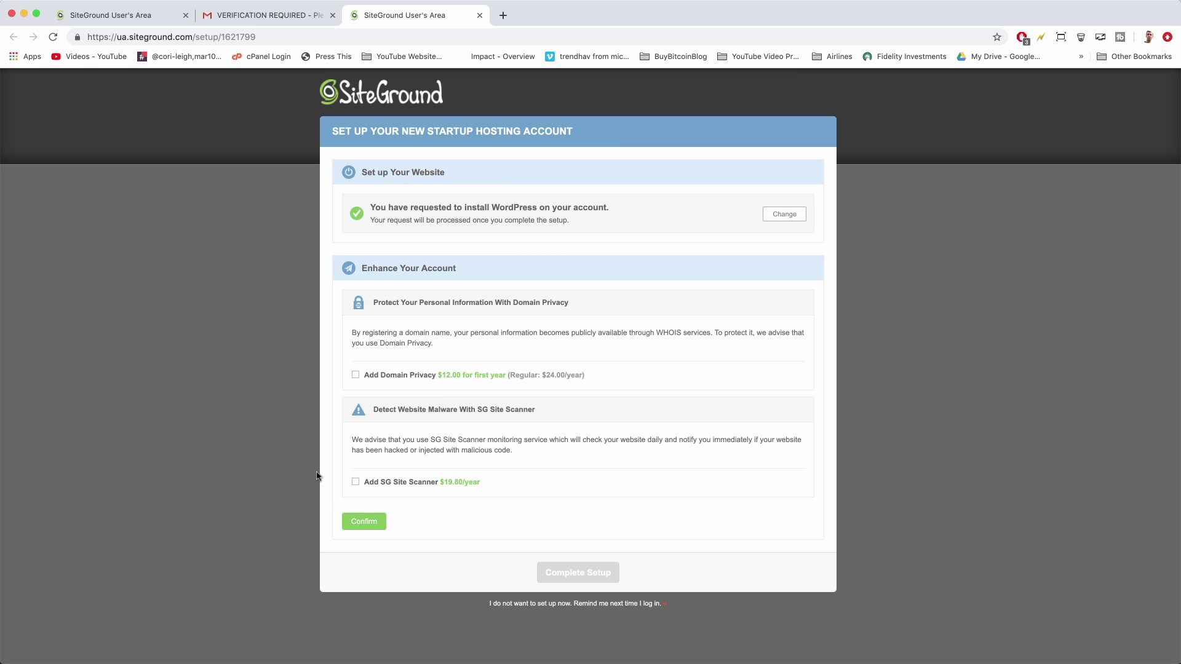
Skip the enhancements, complete the hosting setup, and proceed to the Customer Area
{"action": "left_click", "coordinate": [360, 523]}
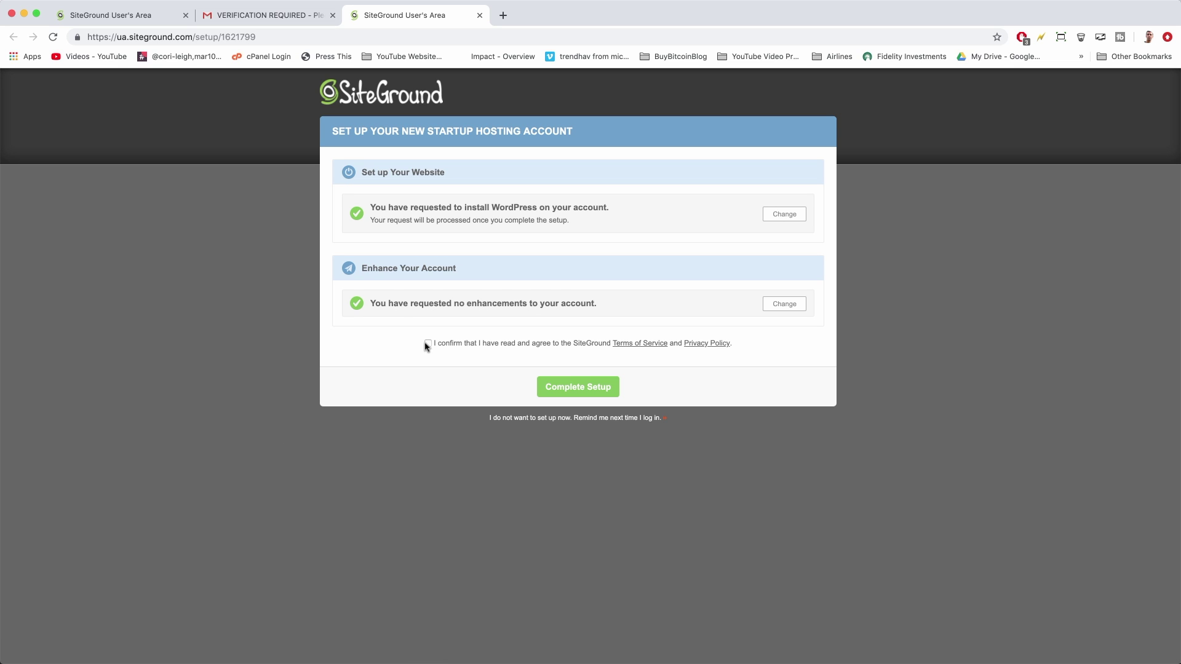
{"action": "left_click", "coordinate": [613, 392]}
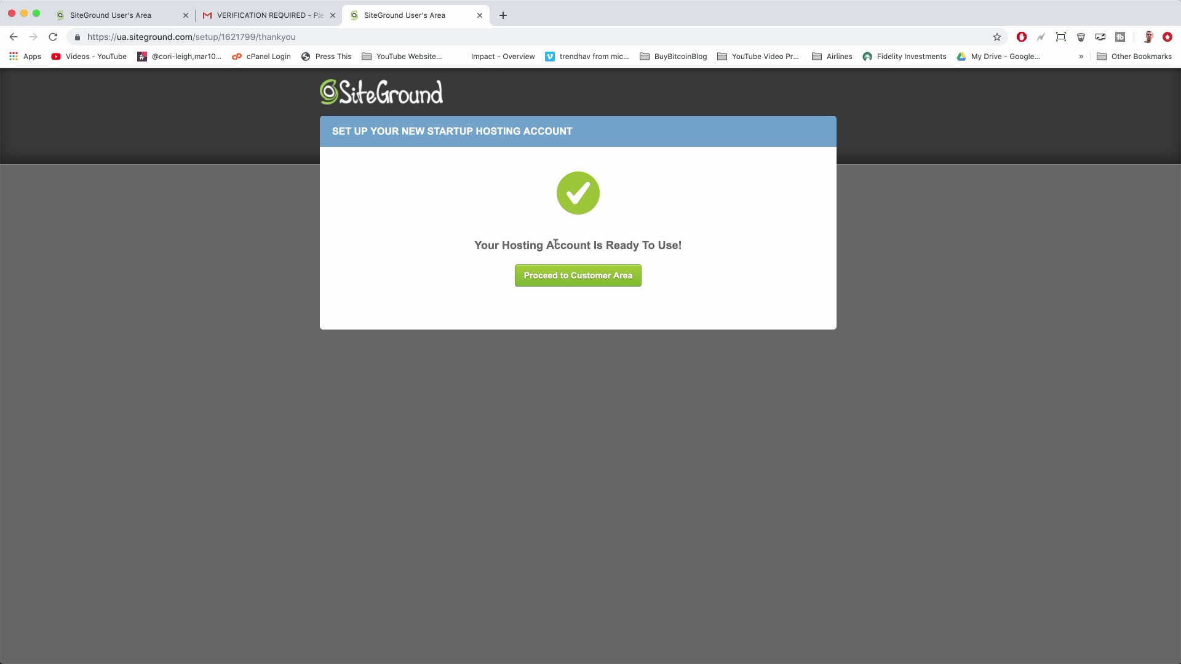
{"action": "left_click", "coordinate": [635, 282]}
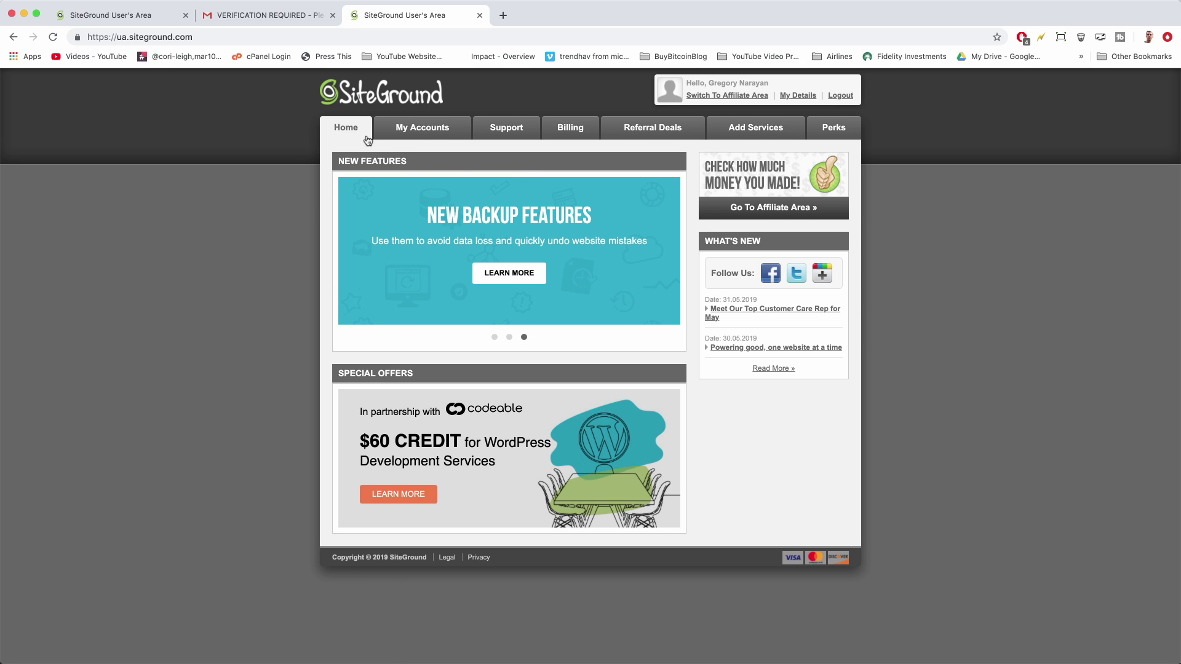
Open cPanel for the sitegroundwebsitewp.com hosting account from My Accounts
{"action": "left_click", "coordinate": [416, 133]}
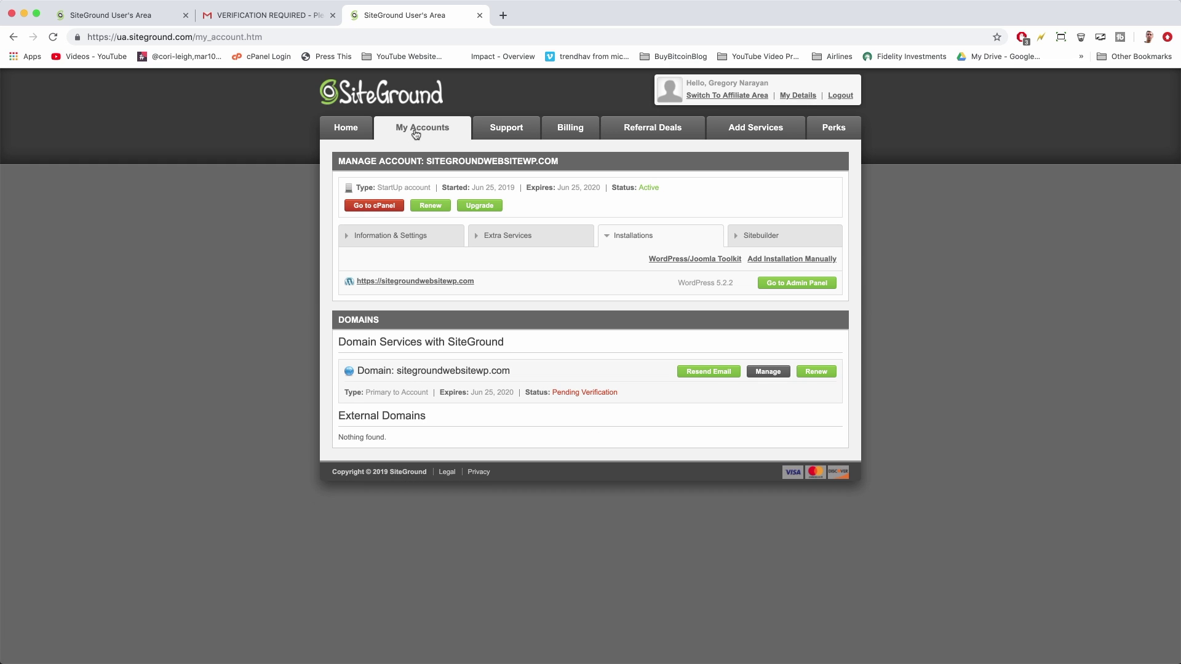
{"action": "left_click", "coordinate": [390, 208]}
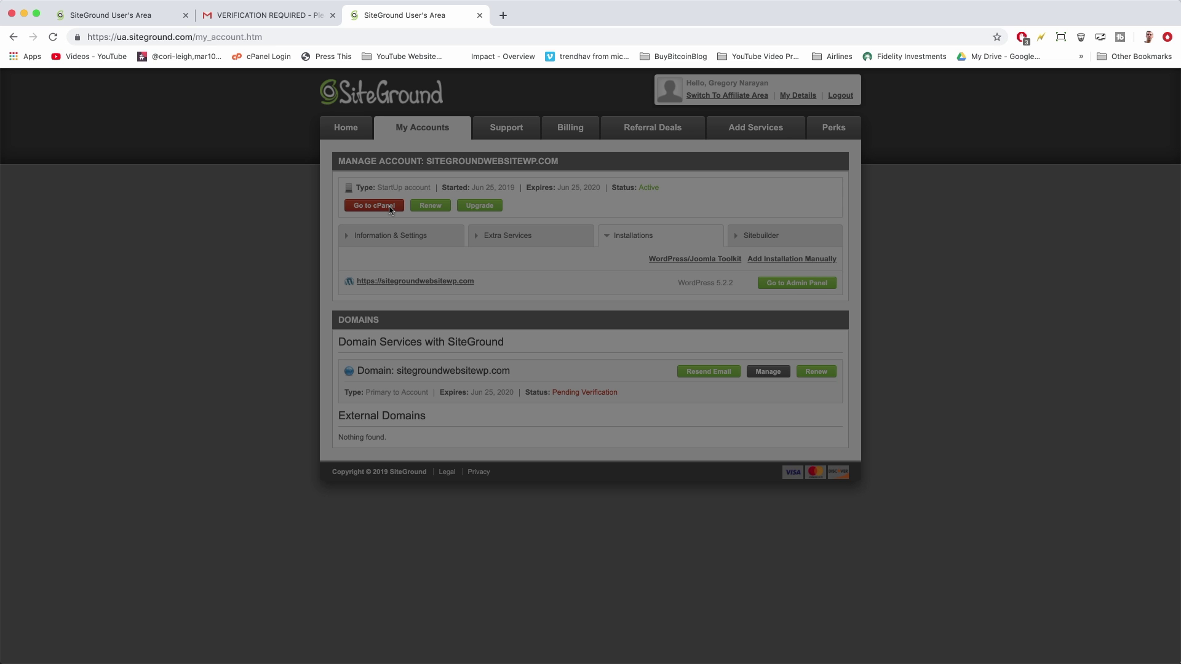
{"action": "left_click", "coordinate": [590, 302]}
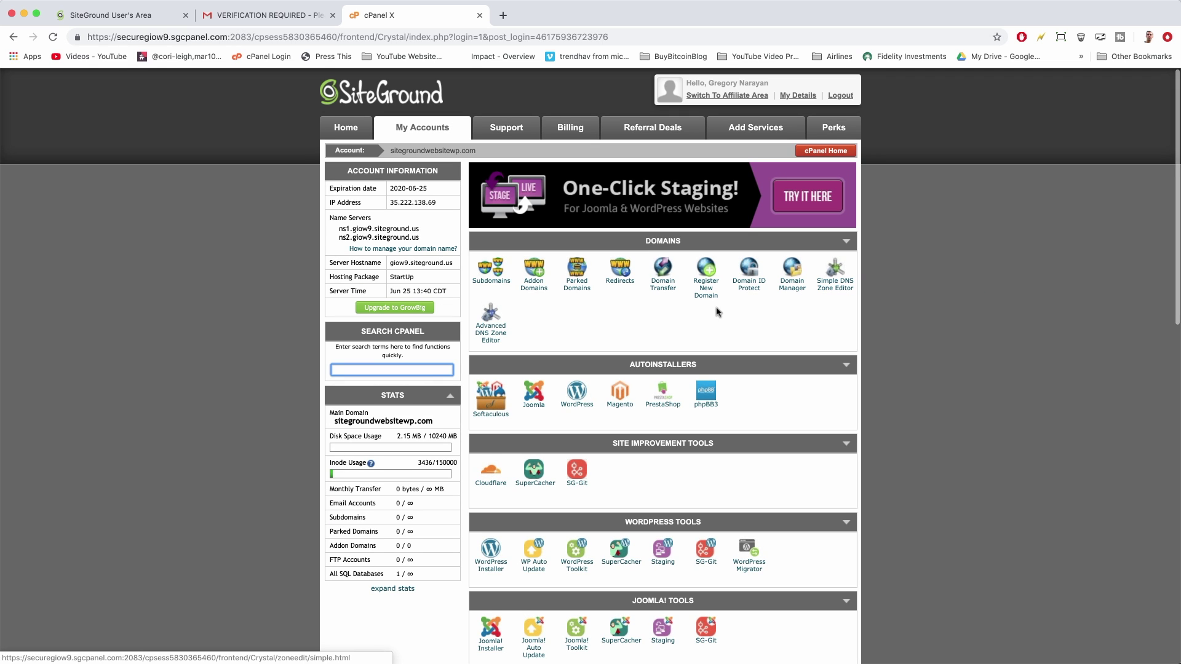
Browse the cPanel tool sections, then return to the SiteGround Customer Area home
{"action": "scroll", "coordinate": [845, 320], "scroll_direction": "down", "scroll_amount": 3}
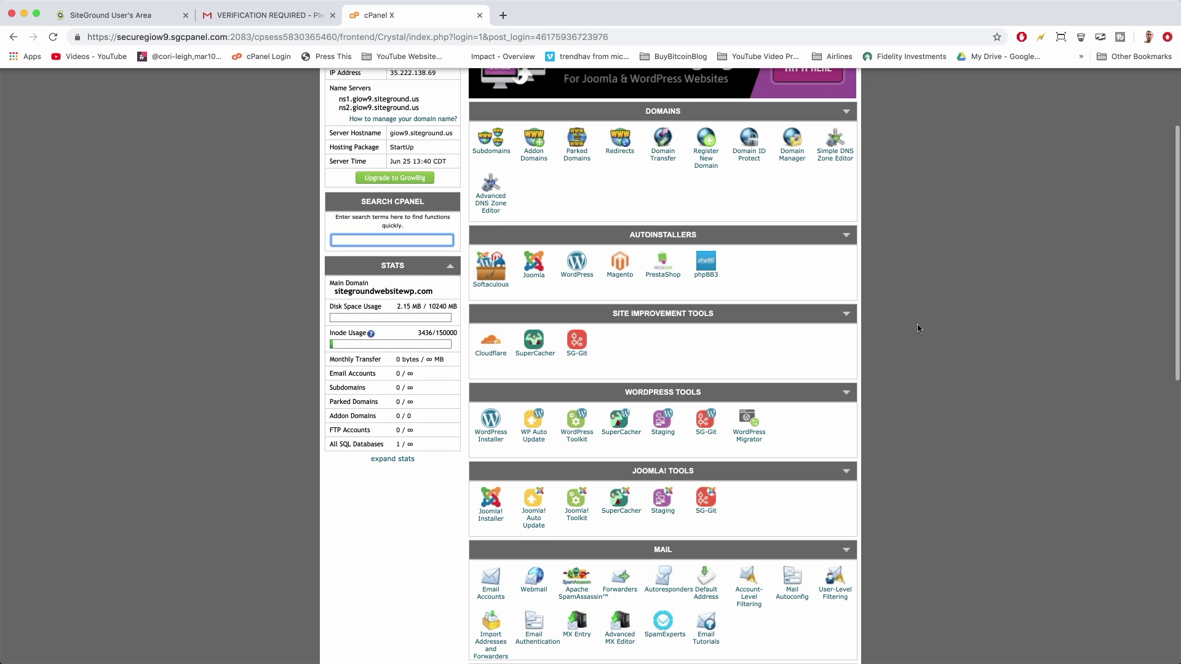
{"action": "scroll", "coordinate": [918, 329], "scroll_direction": "down", "scroll_amount": 8}
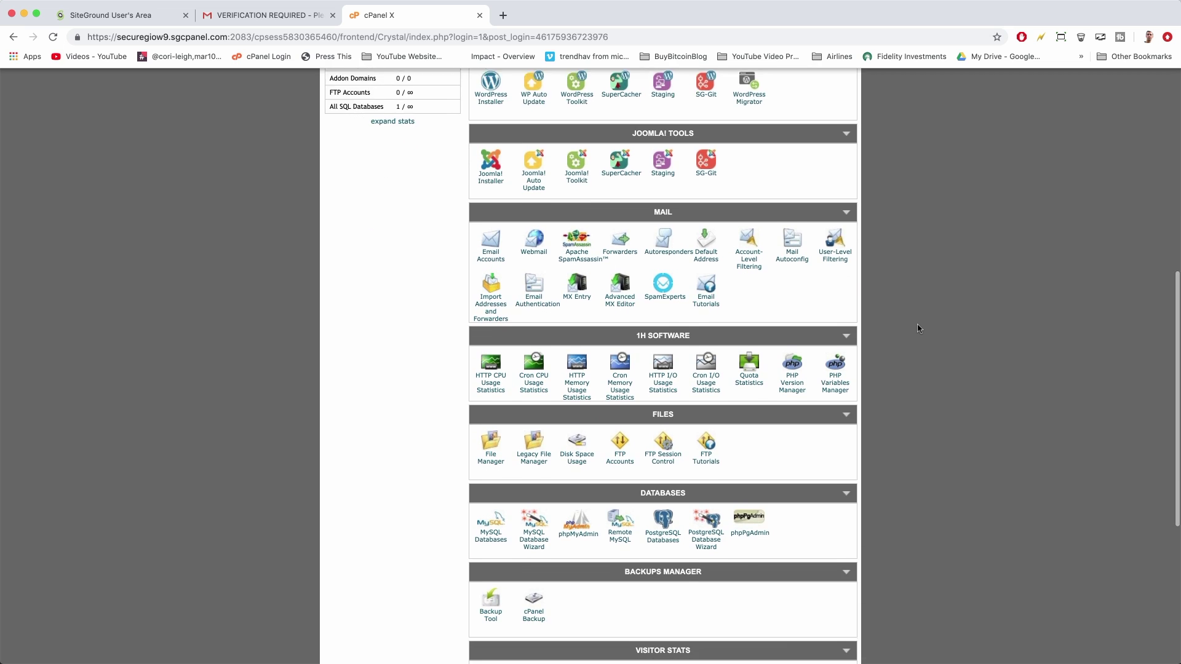
{"action": "scroll", "coordinate": [919, 329], "scroll_direction": "down", "scroll_amount": 8}
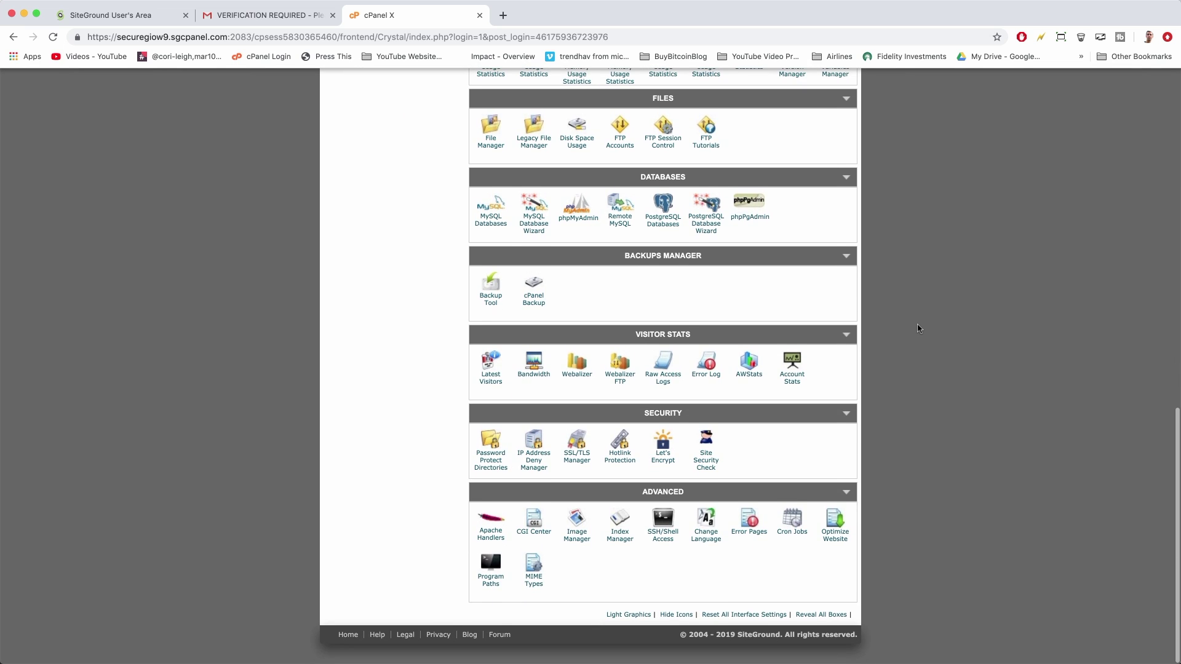
{"action": "scroll", "coordinate": [889, 516], "scroll_direction": "up", "scroll_amount": 18}
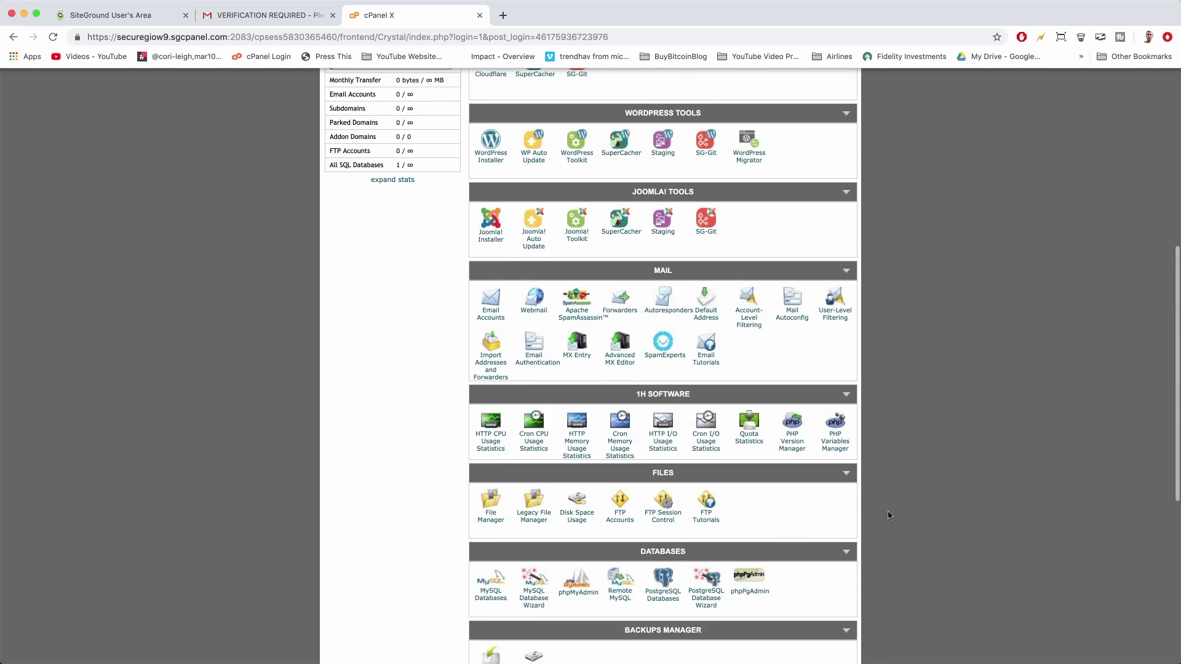
{"action": "scroll", "coordinate": [888, 515], "scroll_direction": "down", "scroll_amount": 7}
{"action": "scroll", "coordinate": [888, 516], "scroll_direction": "down", "scroll_amount": 3}
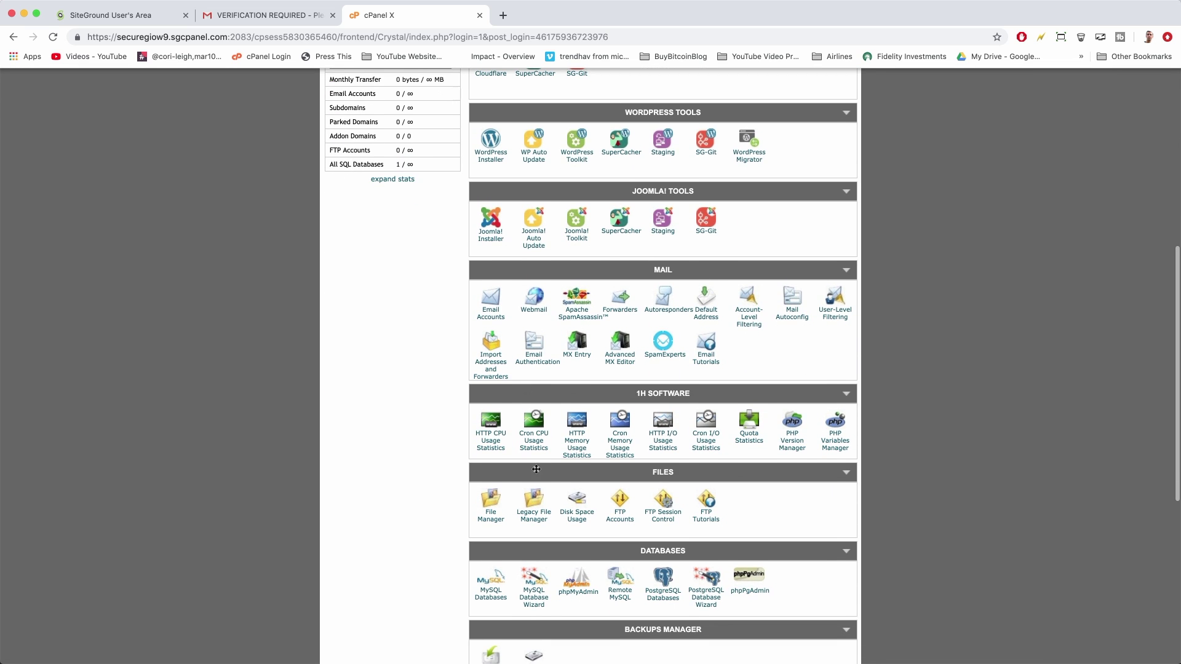
{"action": "scroll", "coordinate": [1009, 493], "scroll_direction": "up", "scroll_amount": 10}
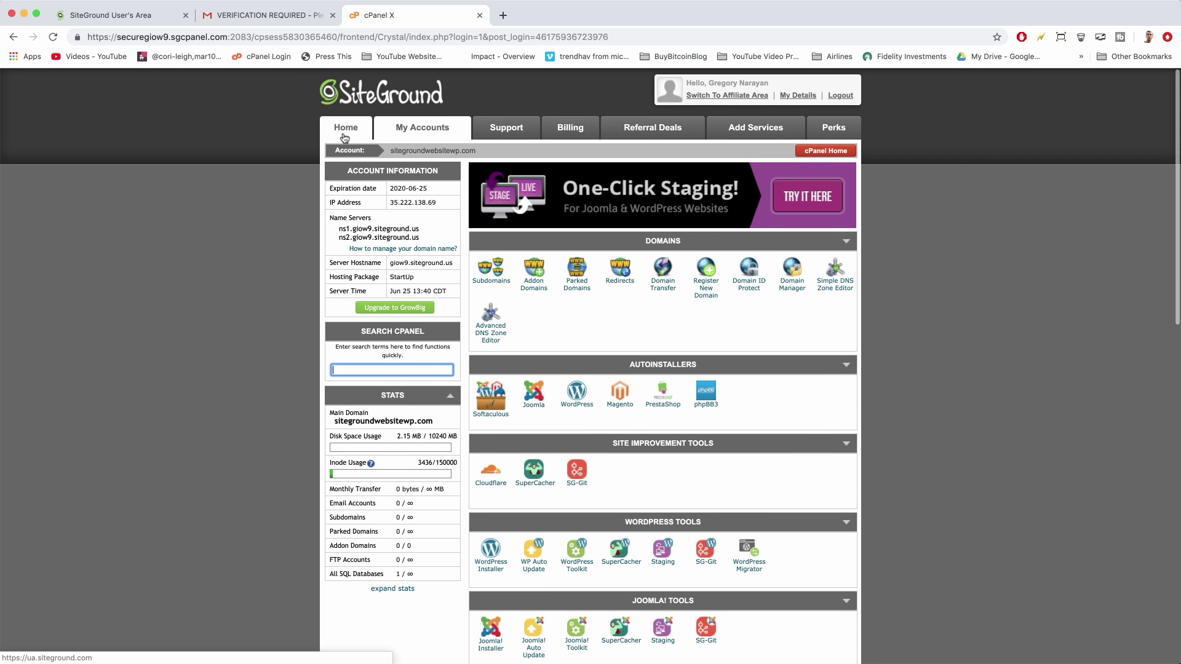
{"action": "left_click", "coordinate": [344, 134]}
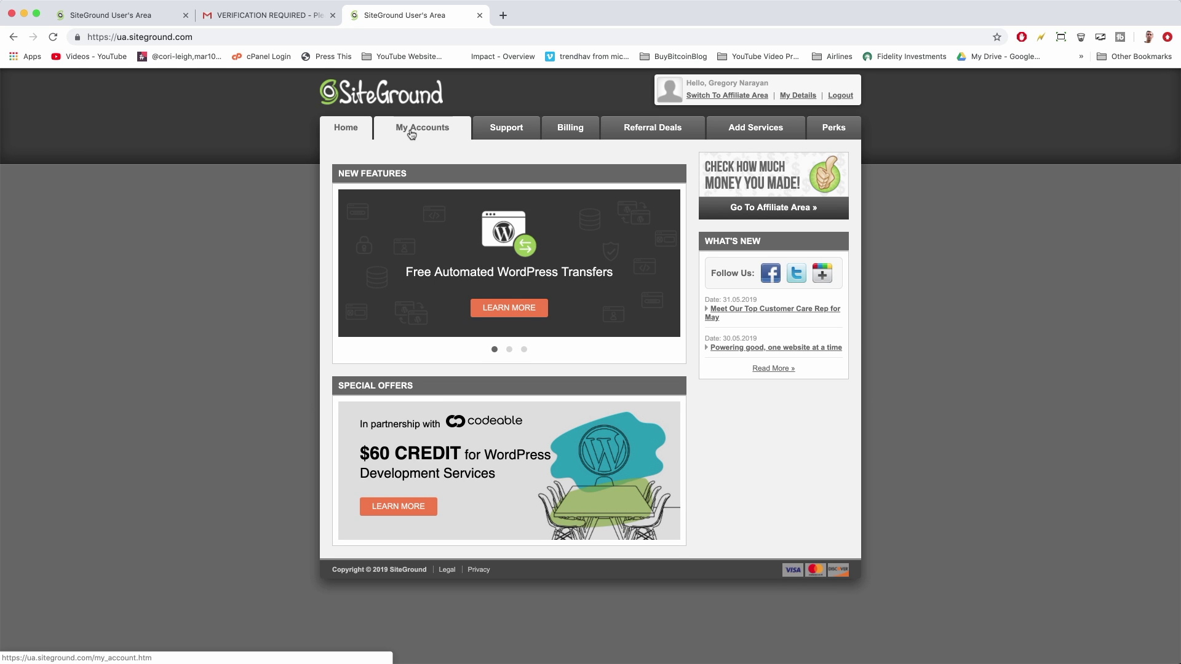
Visit the site's WordPress admin login from My Accounts, then go back to the account page
{"action": "left_click", "coordinate": [411, 134]}
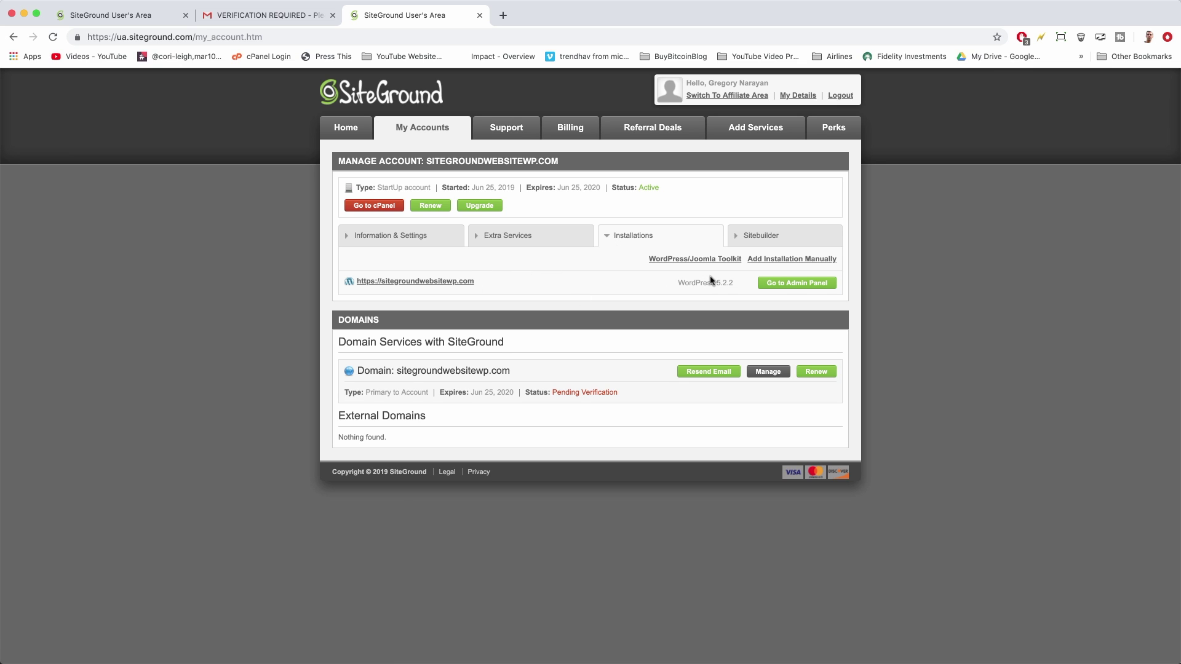
{"action": "left_click", "coordinate": [789, 284]}
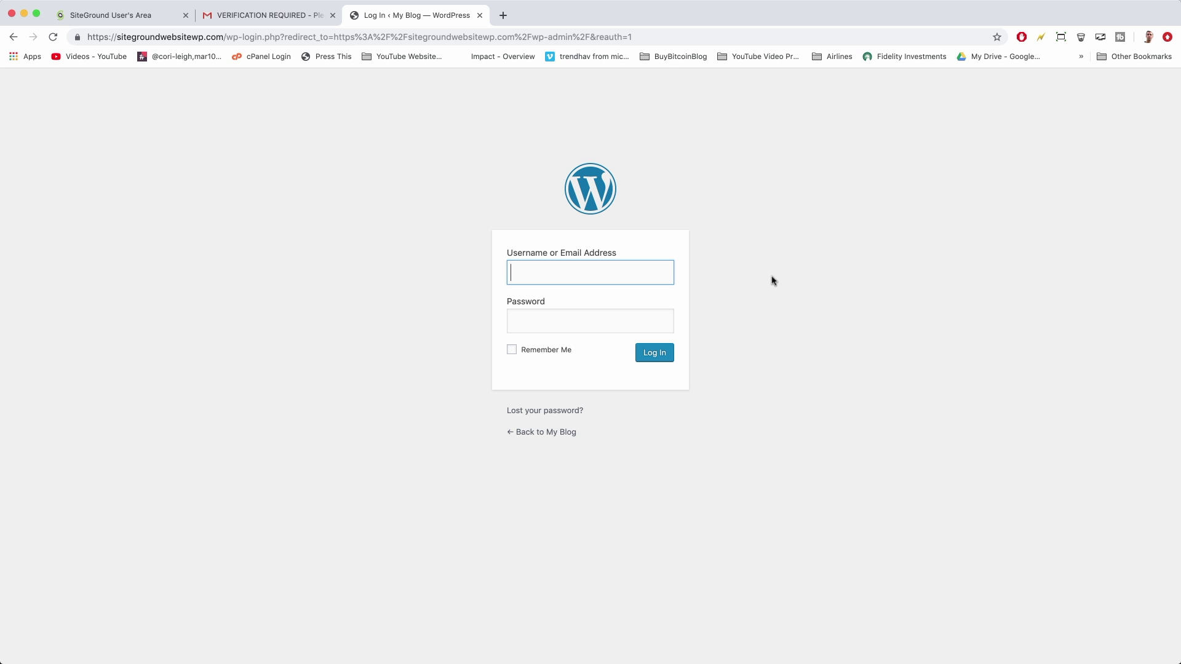
{"action": "left_click", "coordinate": [11, 37]}
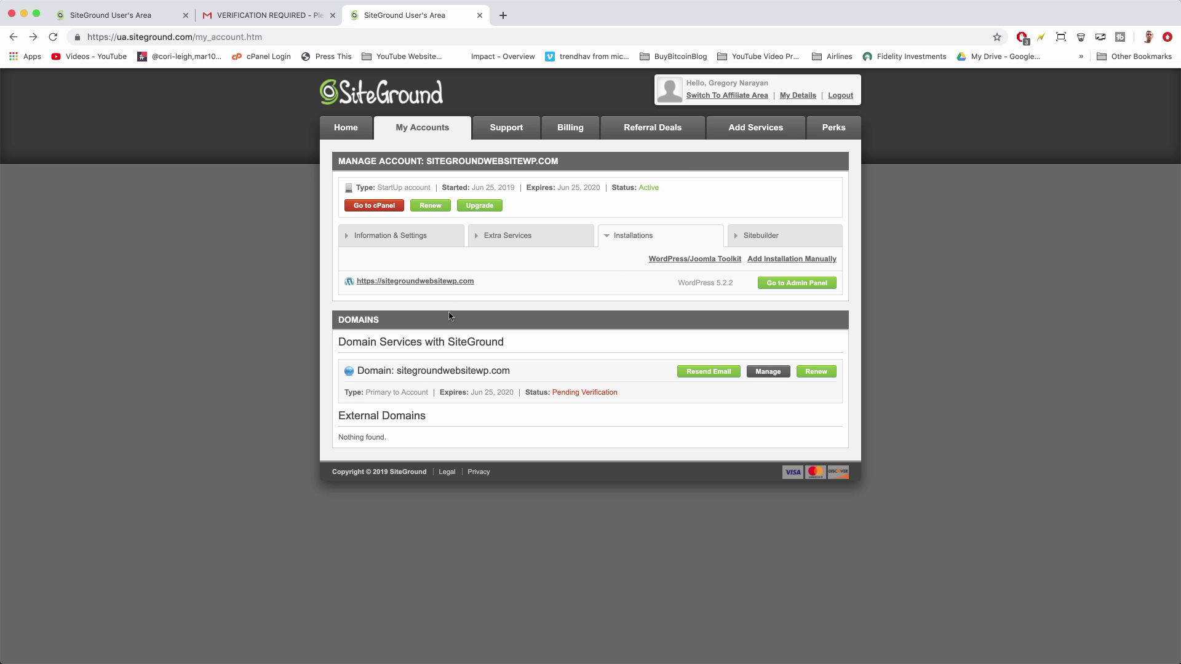
Open the WordPress admin in a new tab and bookmark its login page
{"action": "right_click", "coordinate": [774, 288]}
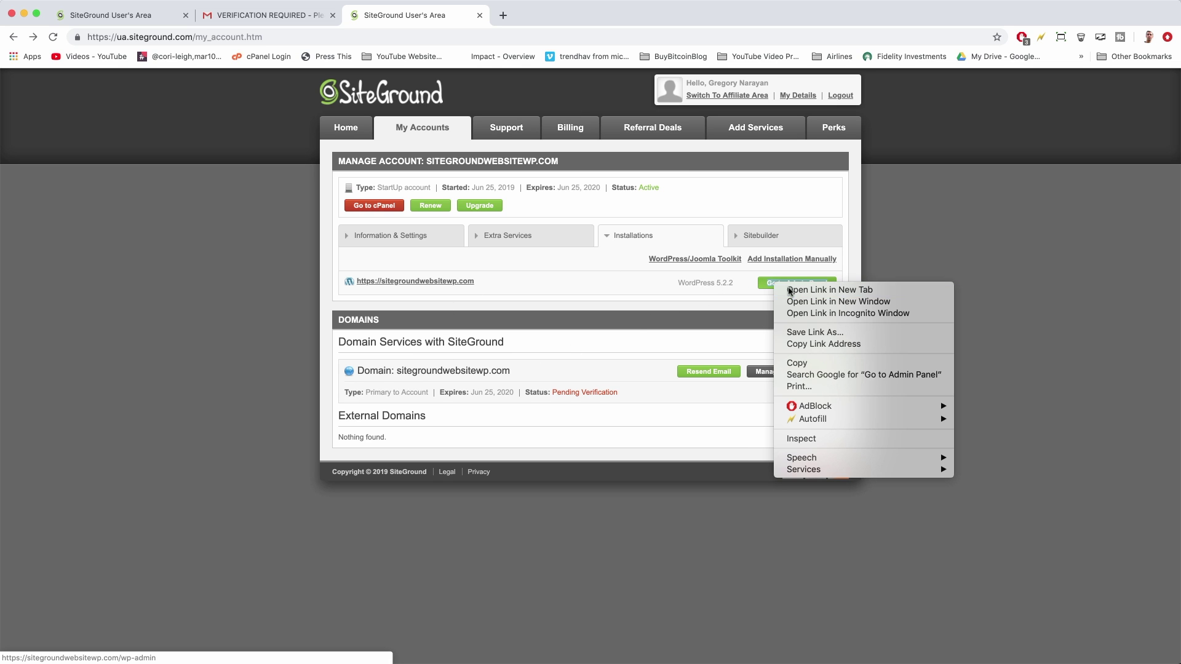
{"action": "left_click", "coordinate": [790, 292]}
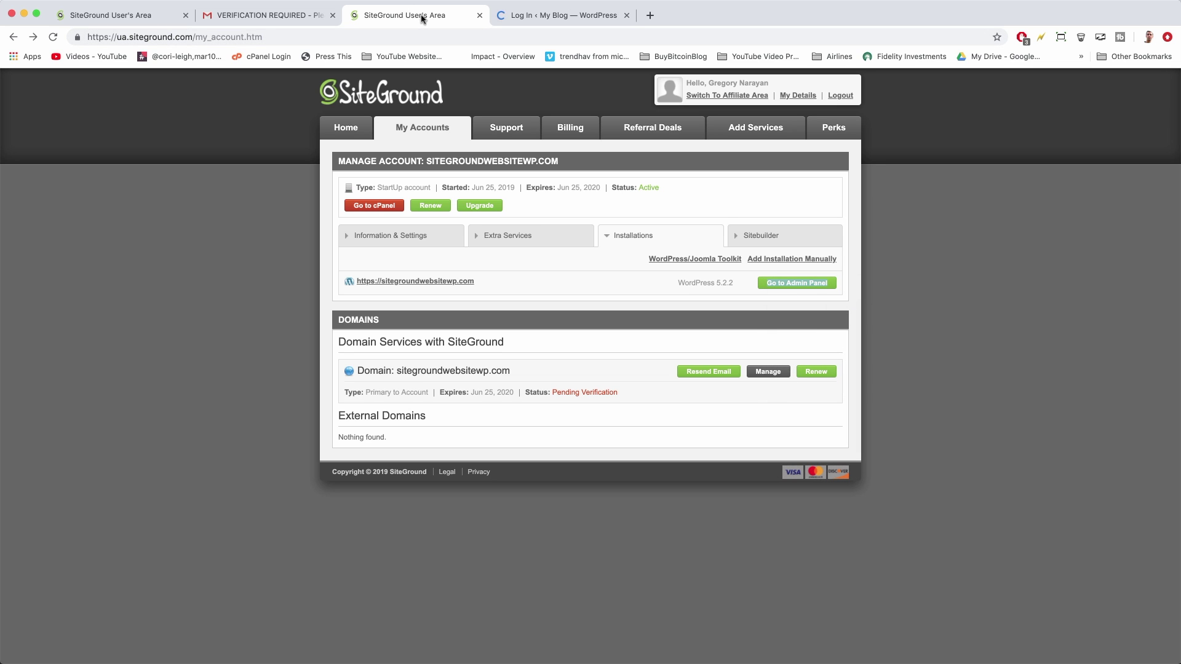
{"action": "left_click", "coordinate": [542, 18]}
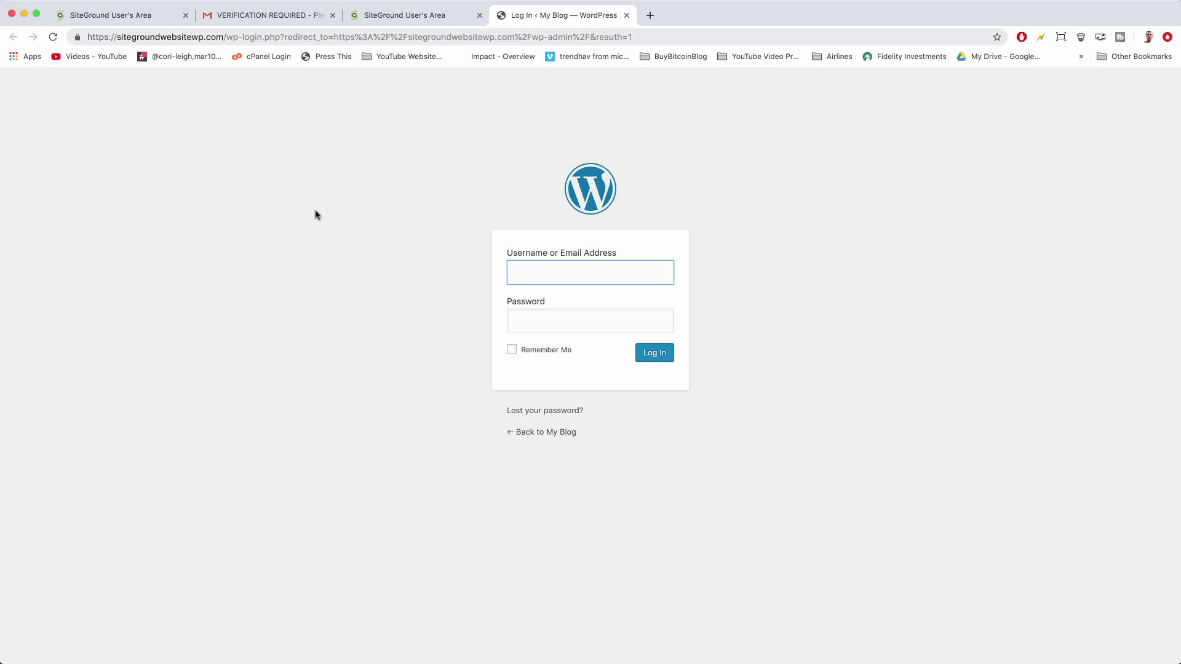
{"action": "left_click", "coordinate": [997, 37]}
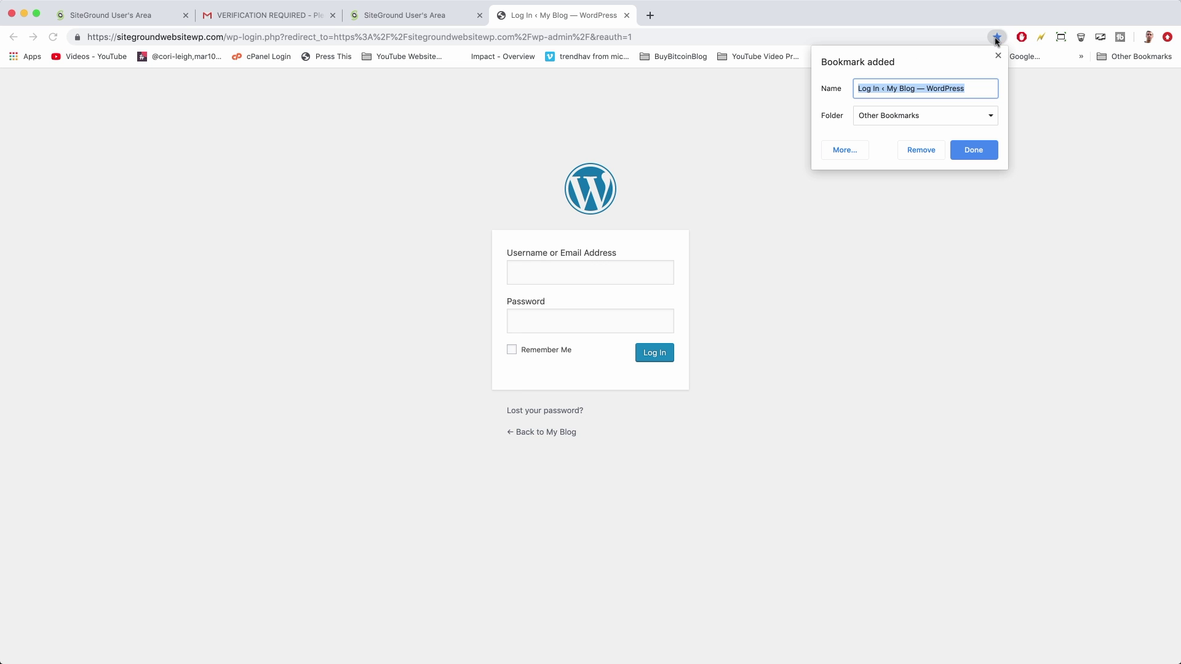
{"action": "left_click", "coordinate": [975, 154]}
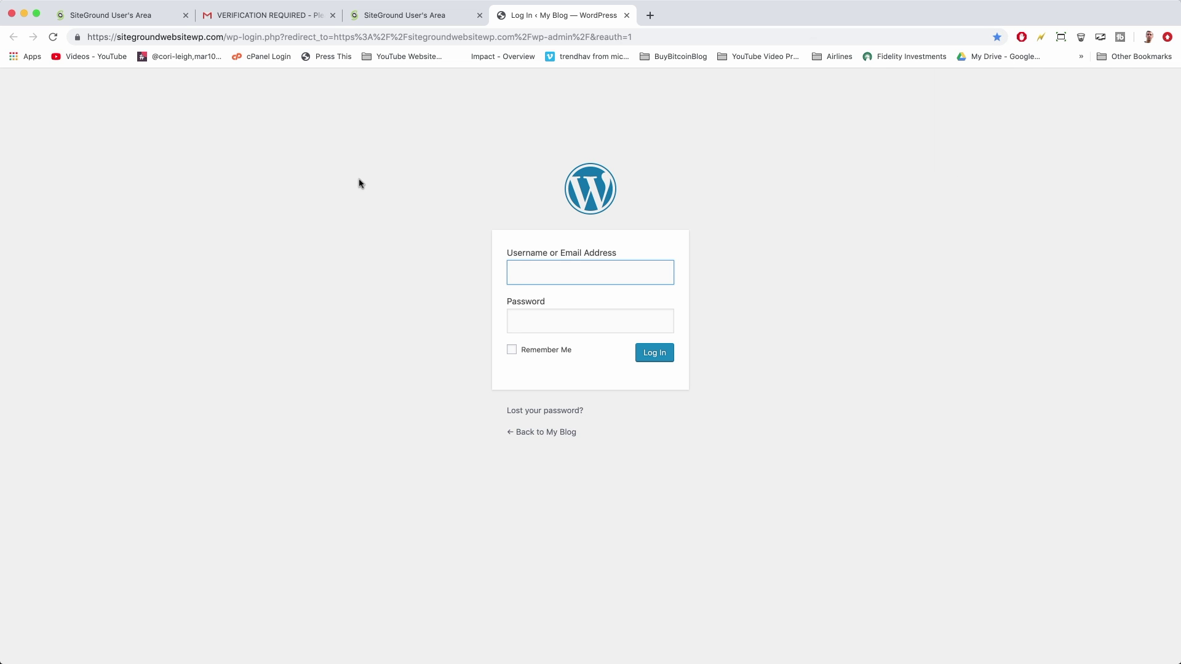
Load sitegroundwebsitewp.com/wp-admin in a new tab and close the duplicate login tab
{"action": "left_click", "coordinate": [650, 16]}
{"action": "type", "text": "siteground"}
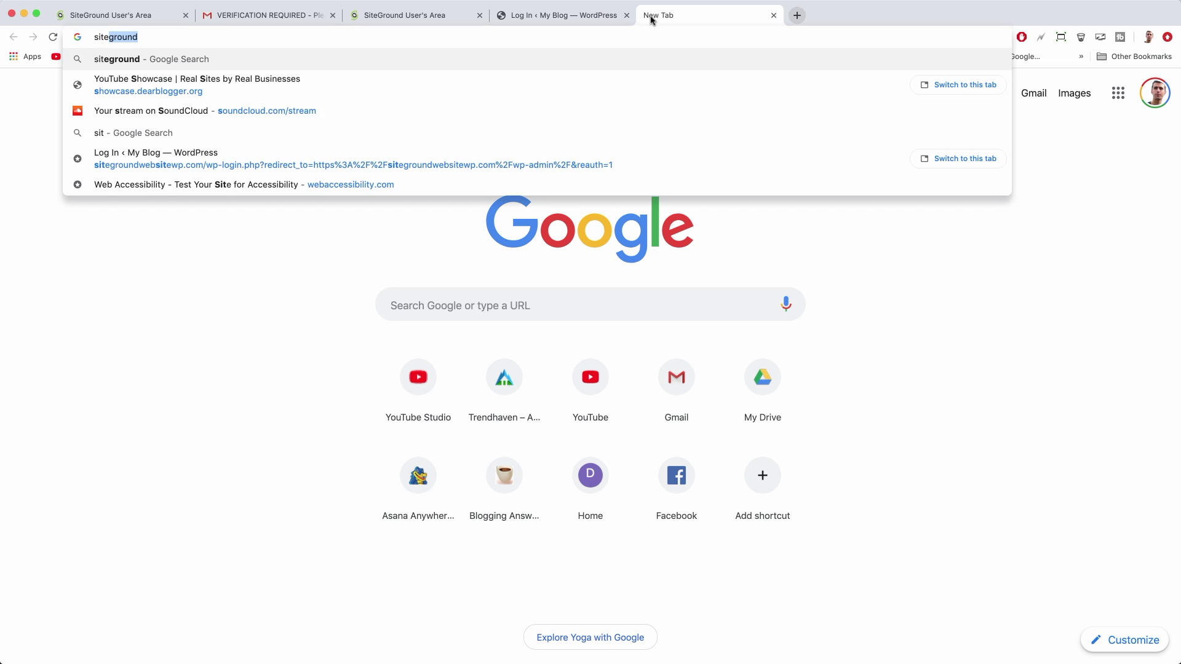
{"action": "type", "text": "w"}
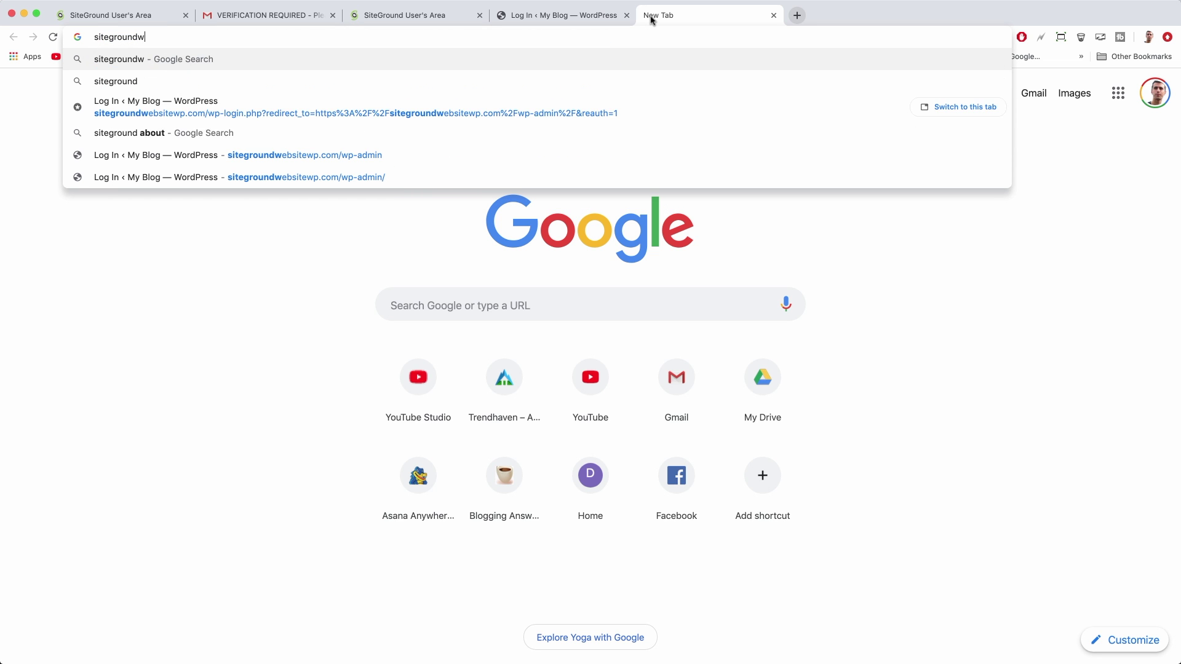
{"action": "type", "text": "ebs"}
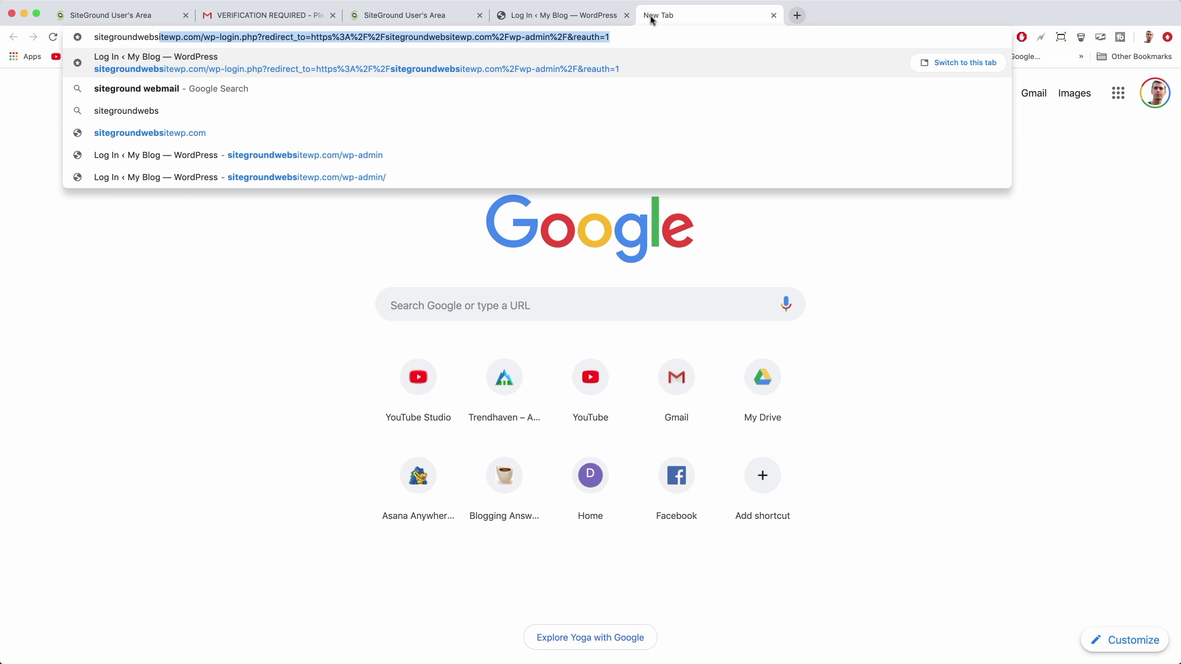
{"action": "type", "text": "itewp.com"}
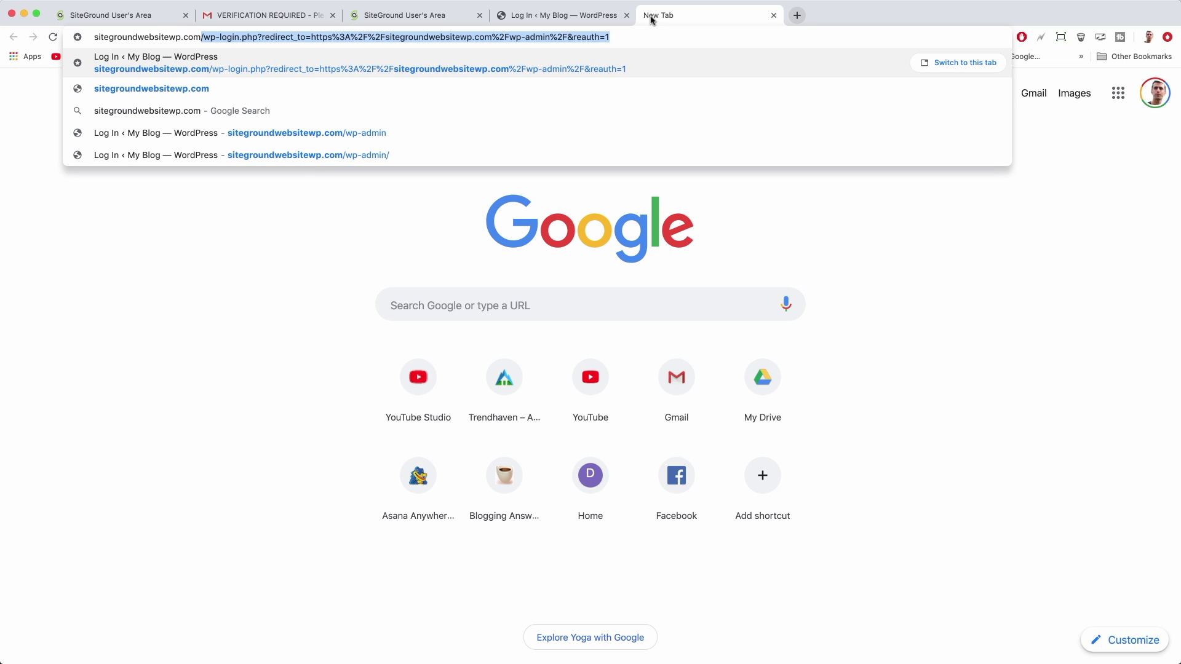
{"action": "type", "text": "/wp-admin"}
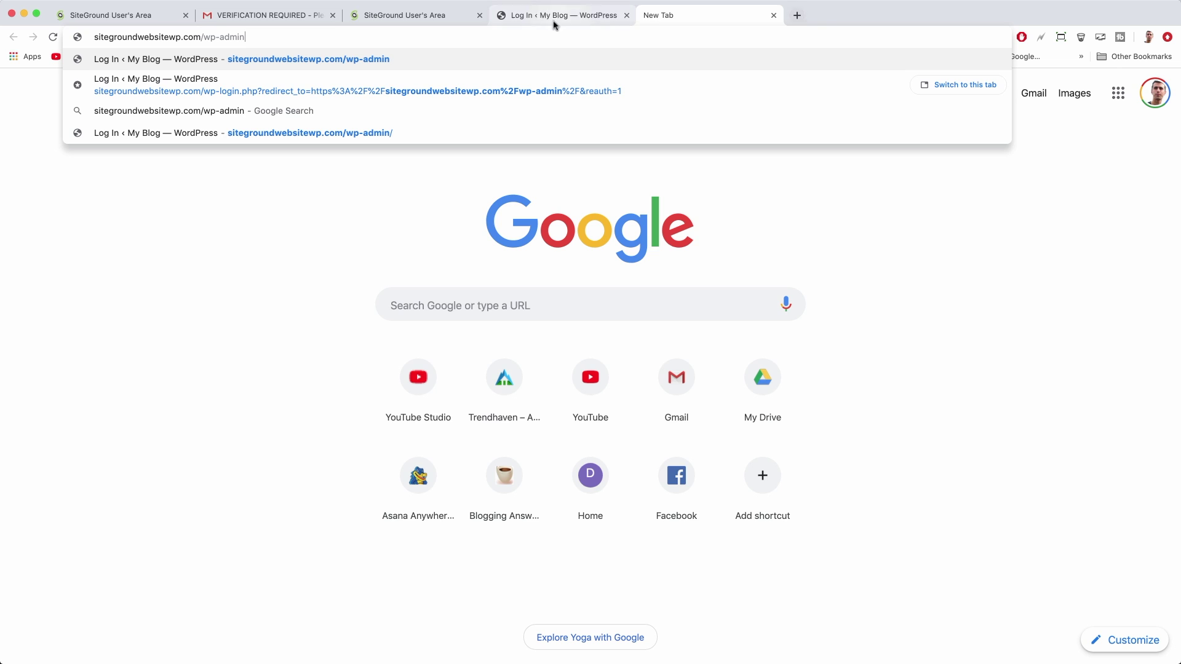
{"action": "key", "text": "Return"}
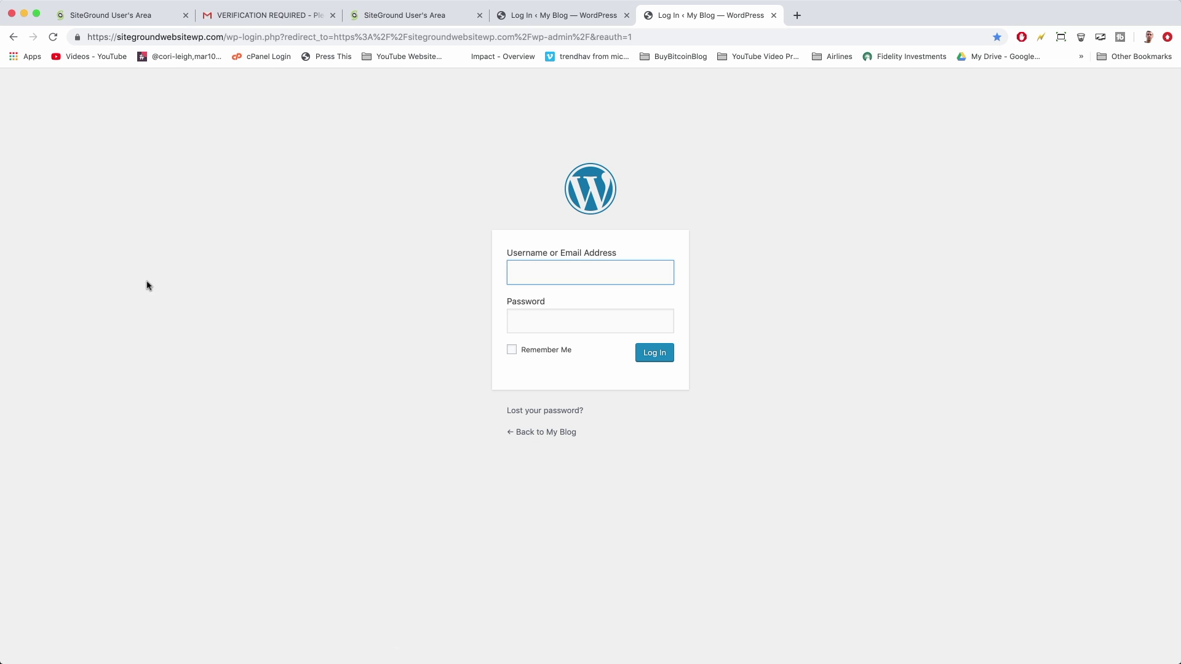
{"action": "left_click", "coordinate": [774, 15]}
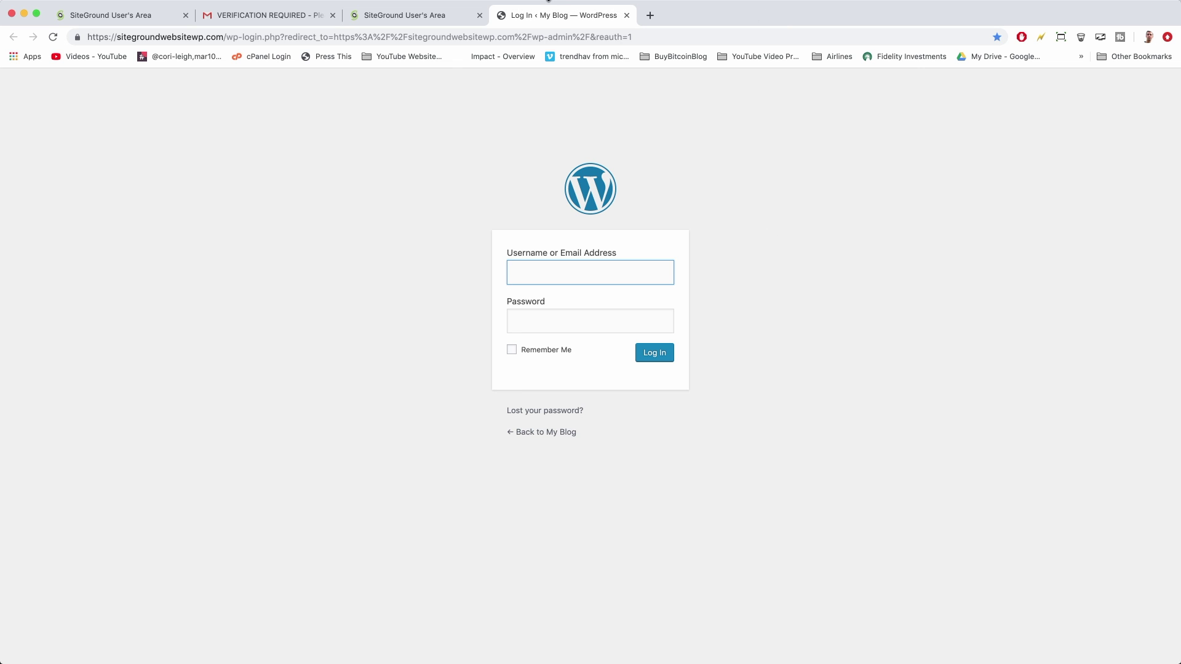
Return to the SiteGround account area and view its Information & Settings
{"action": "left_click", "coordinate": [432, 16]}
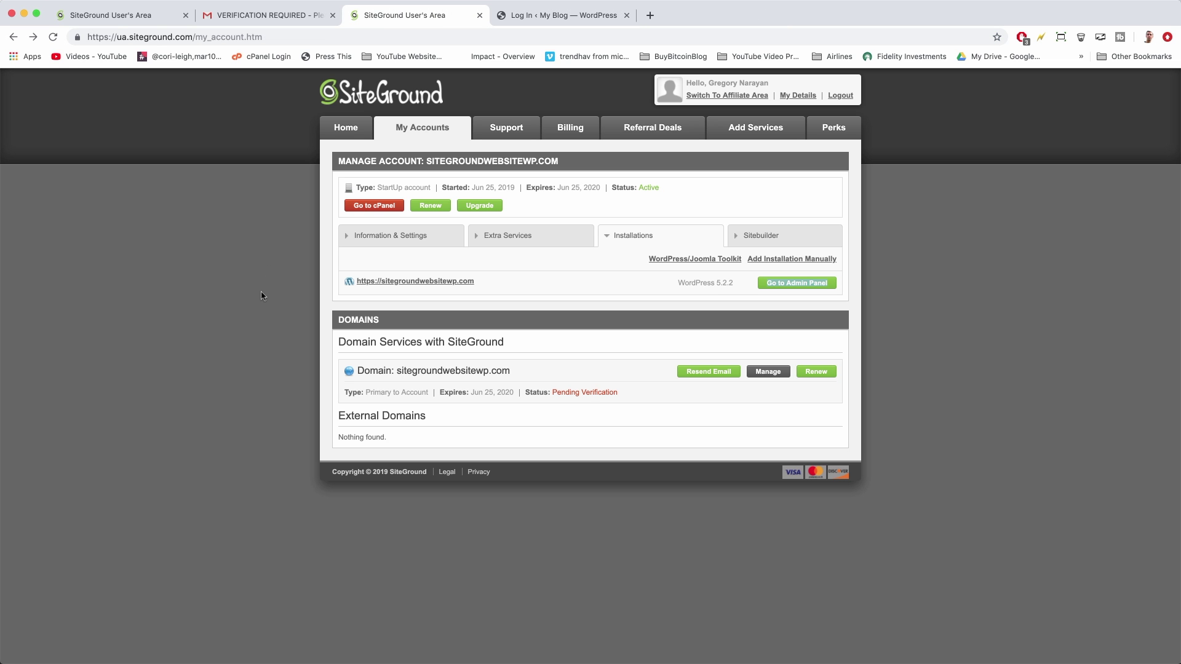
{"action": "left_click", "coordinate": [641, 238]}
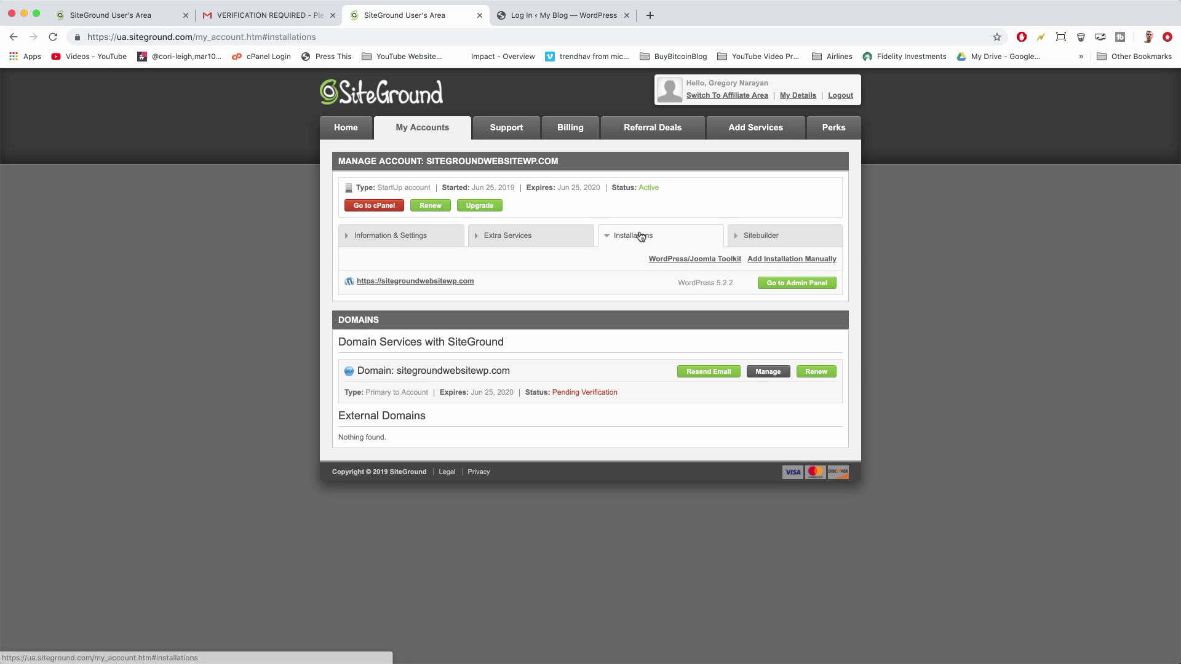
{"action": "left_click", "coordinate": [402, 238]}
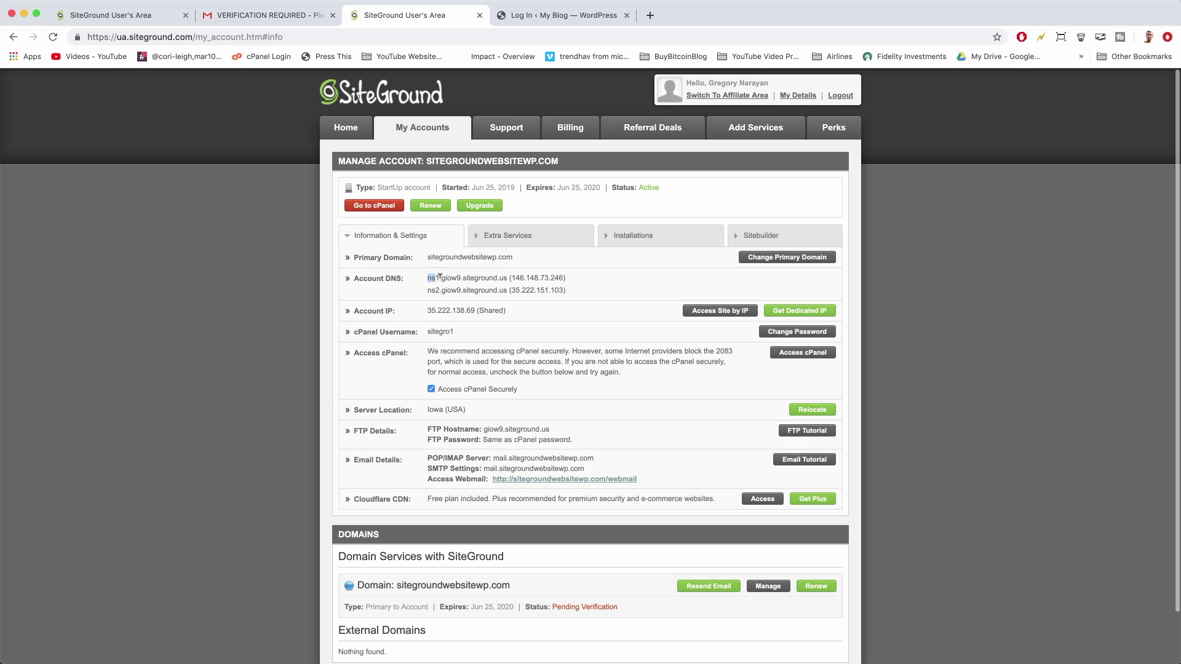
Select the two account nameserver addresses, then revisit Installations and the WordPress login tab
{"action": "left_click_drag", "start_coordinate": [439, 278], "coordinate": [504, 278]}
{"action": "left_click_drag", "start_coordinate": [427, 291], "coordinate": [507, 291]}
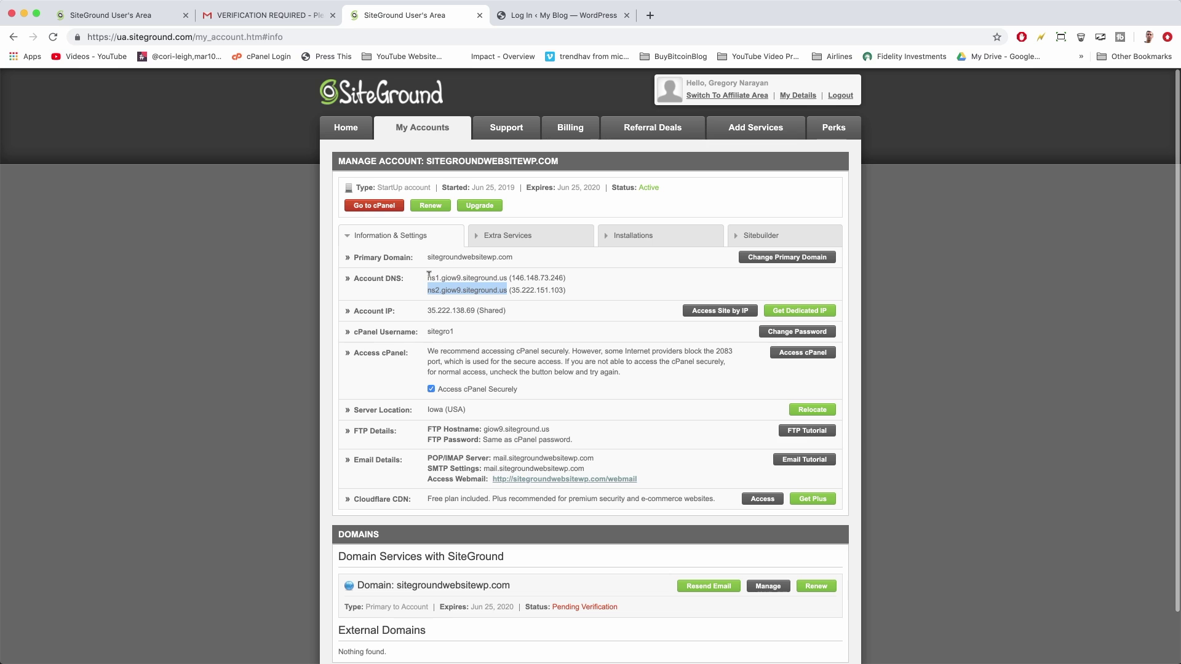
{"action": "left_click", "coordinate": [429, 274]}
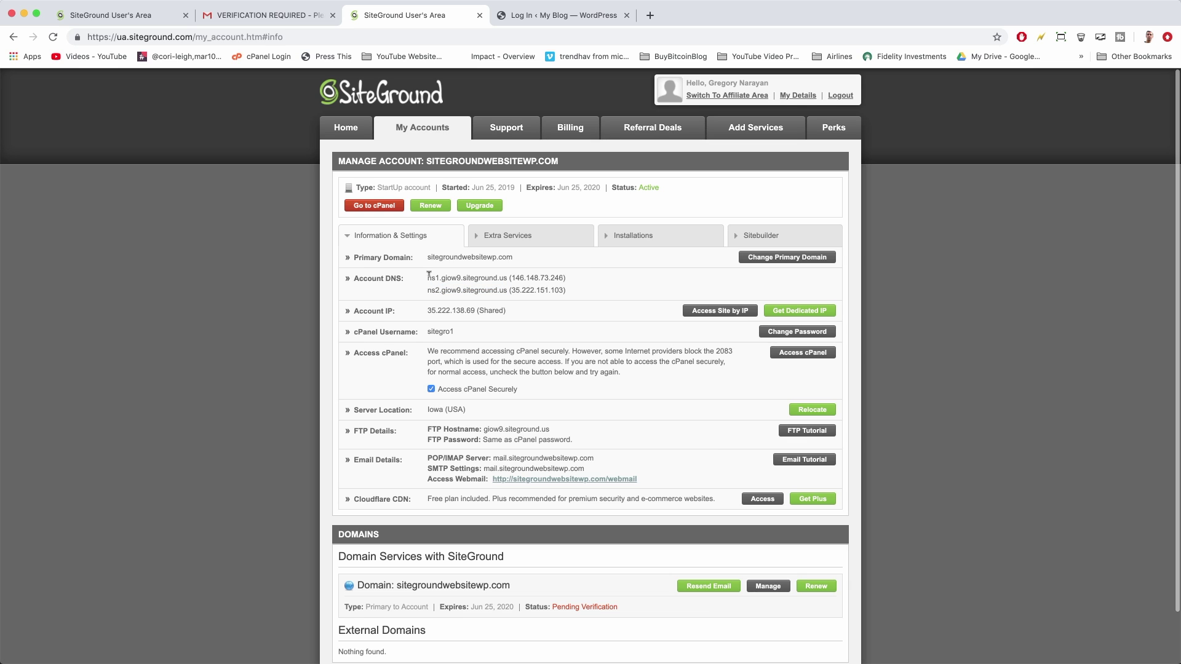
{"action": "left_click_drag", "start_coordinate": [428, 275], "coordinate": [507, 288]}
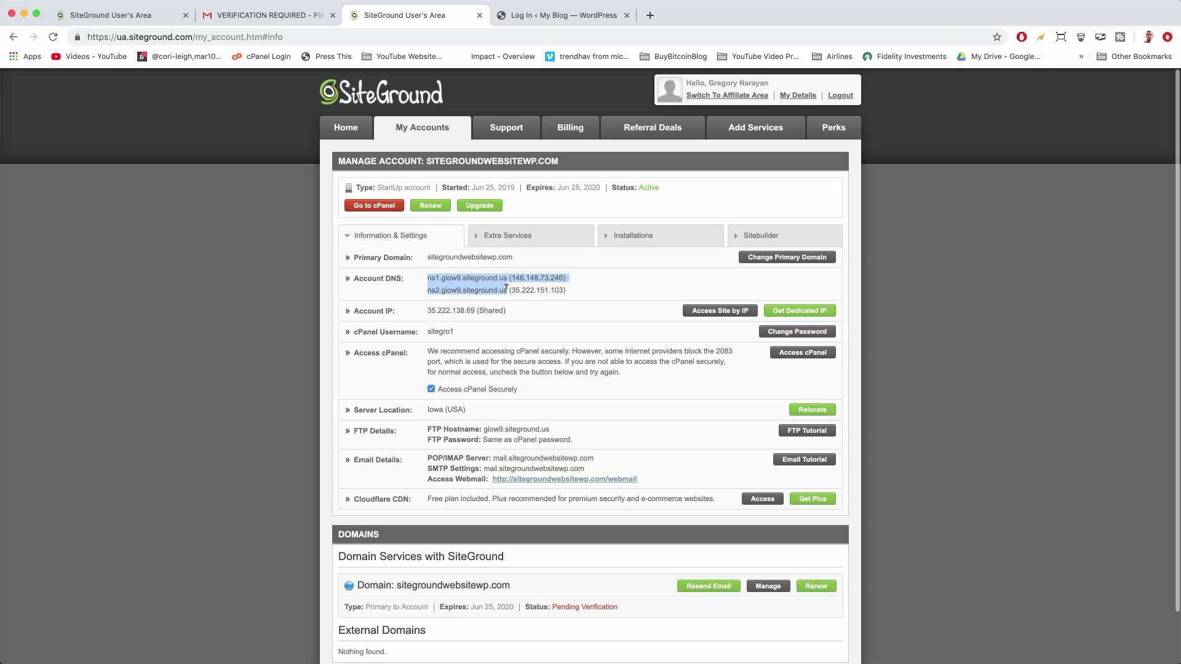
{"action": "left_click", "coordinate": [498, 289]}
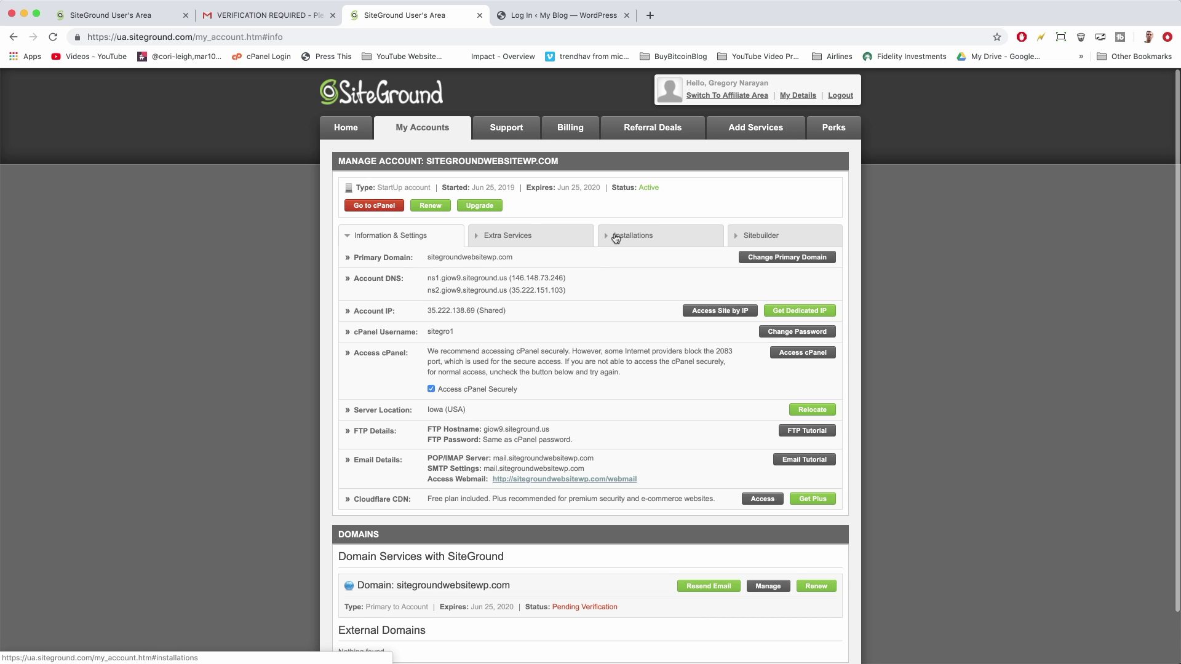
{"action": "left_click", "coordinate": [630, 234]}
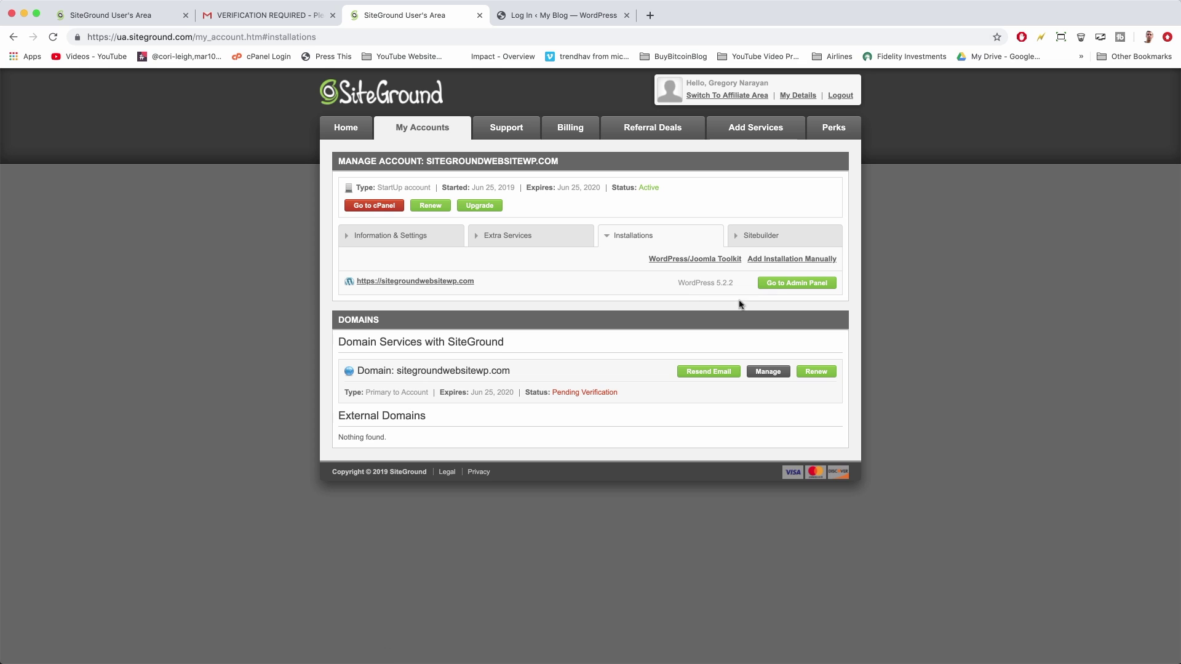
{"action": "left_click", "coordinate": [550, 20]}
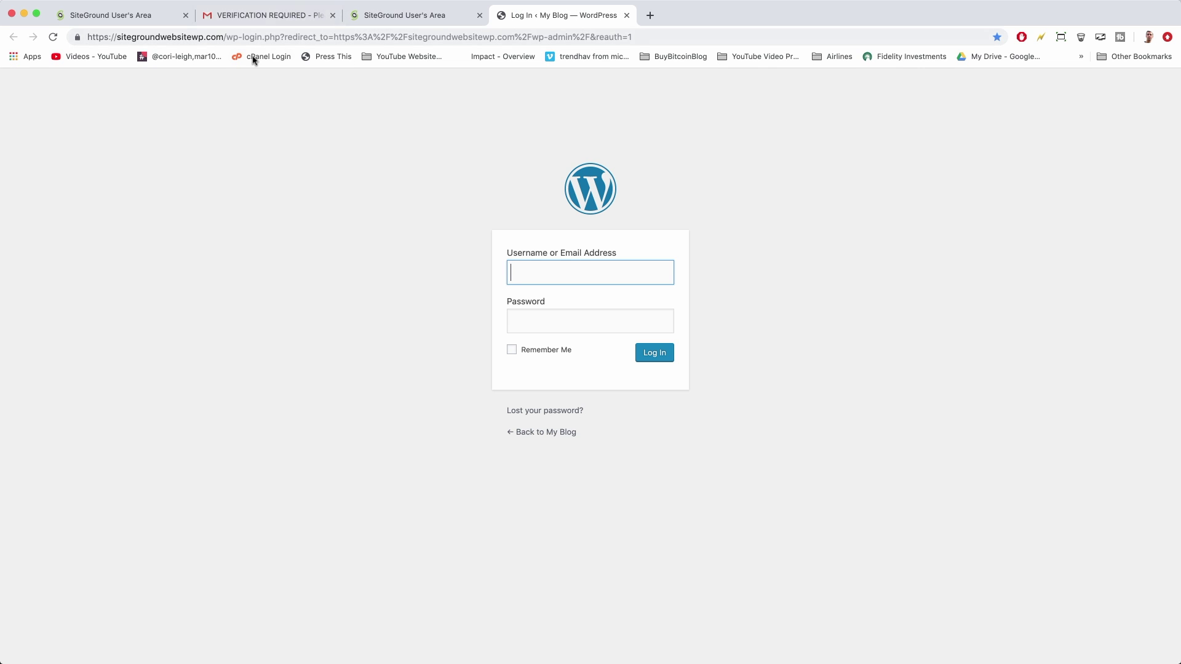
Log into WordPress with the admin username and password, with Remember Me ticked
{"action": "left_click", "coordinate": [225, 36]}
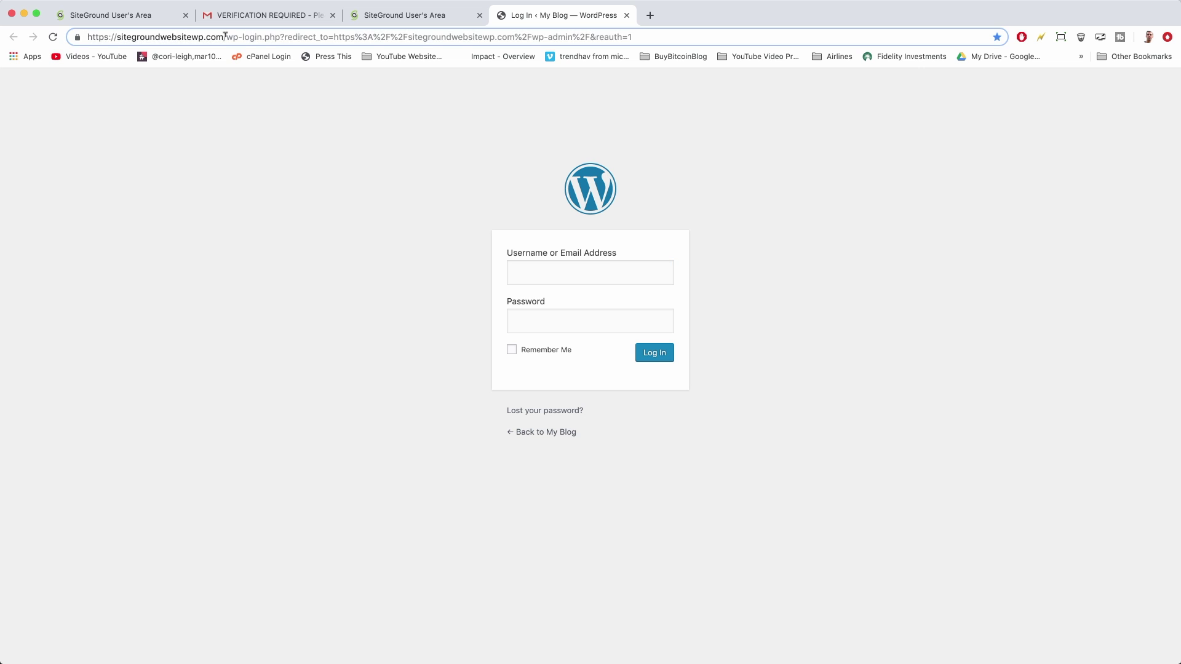
{"action": "left_click", "coordinate": [235, 153]}
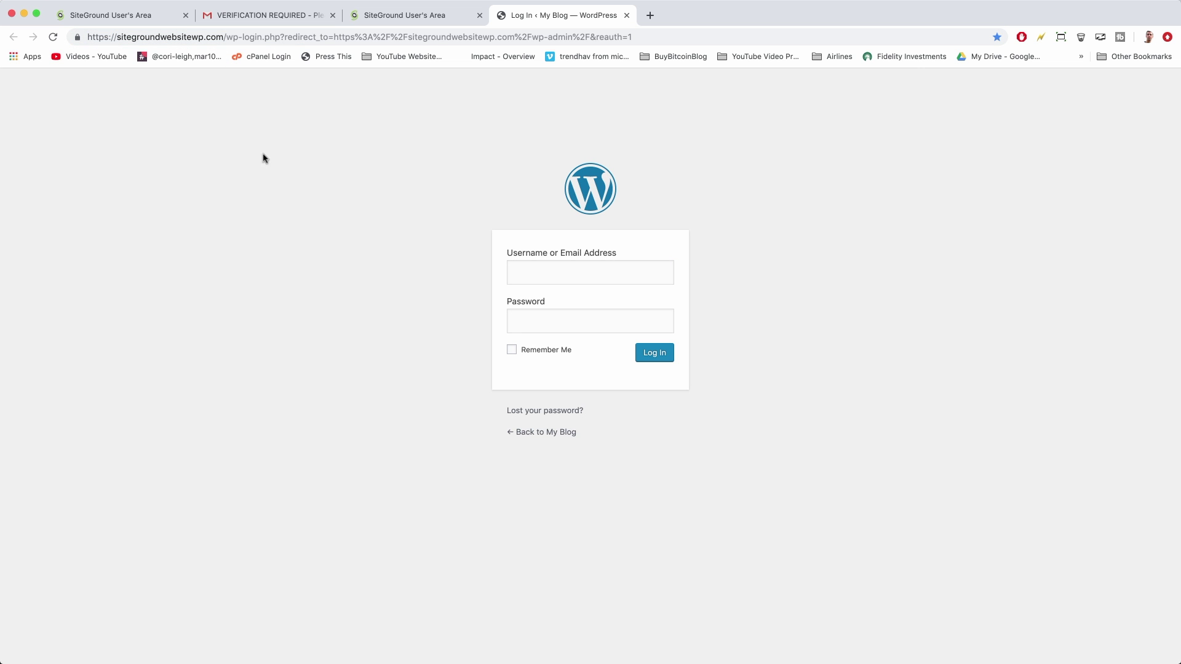
{"action": "left_click", "coordinate": [561, 276]}
{"action": "type", "text": "gregnarayan"}
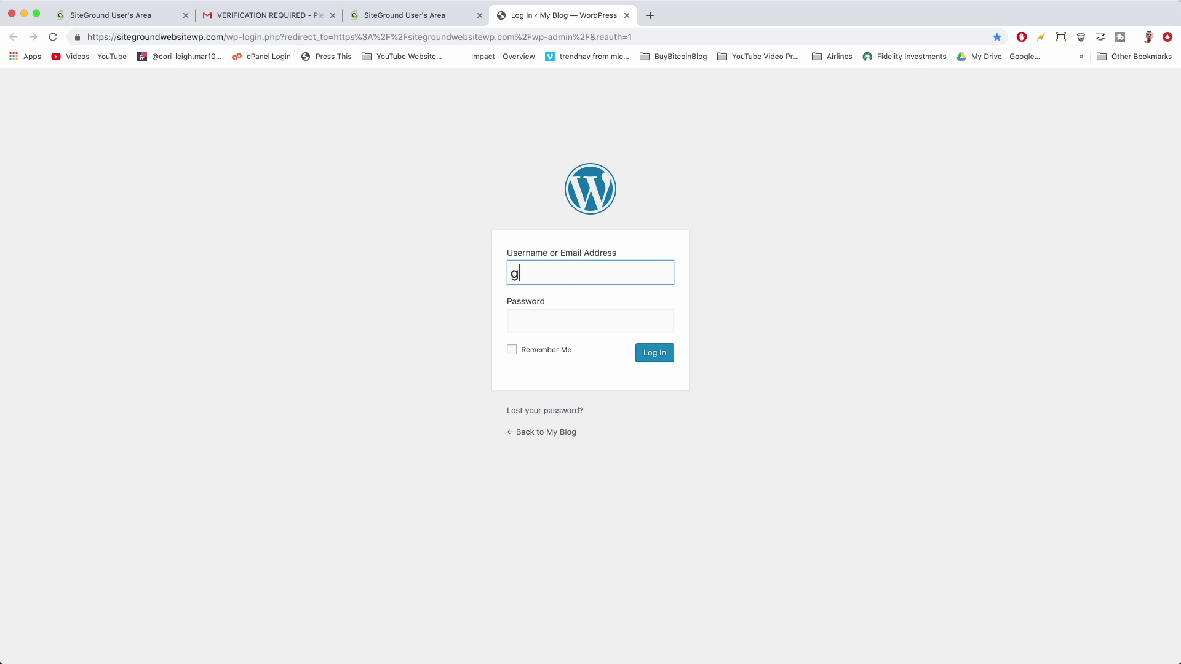
{"action": "key", "text": "Tab"}
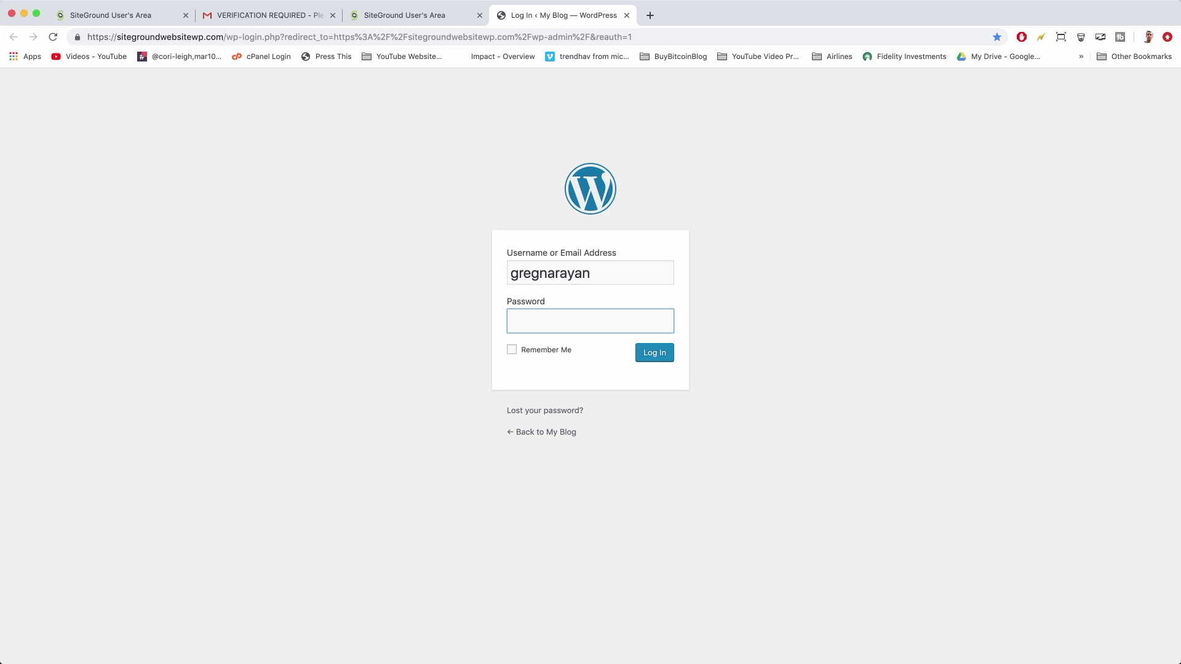
{"action": "type", "text": "••••••••••••••"}
{"action": "left_click", "coordinate": [554, 351]}
{"action": "left_click", "coordinate": [650, 358]}
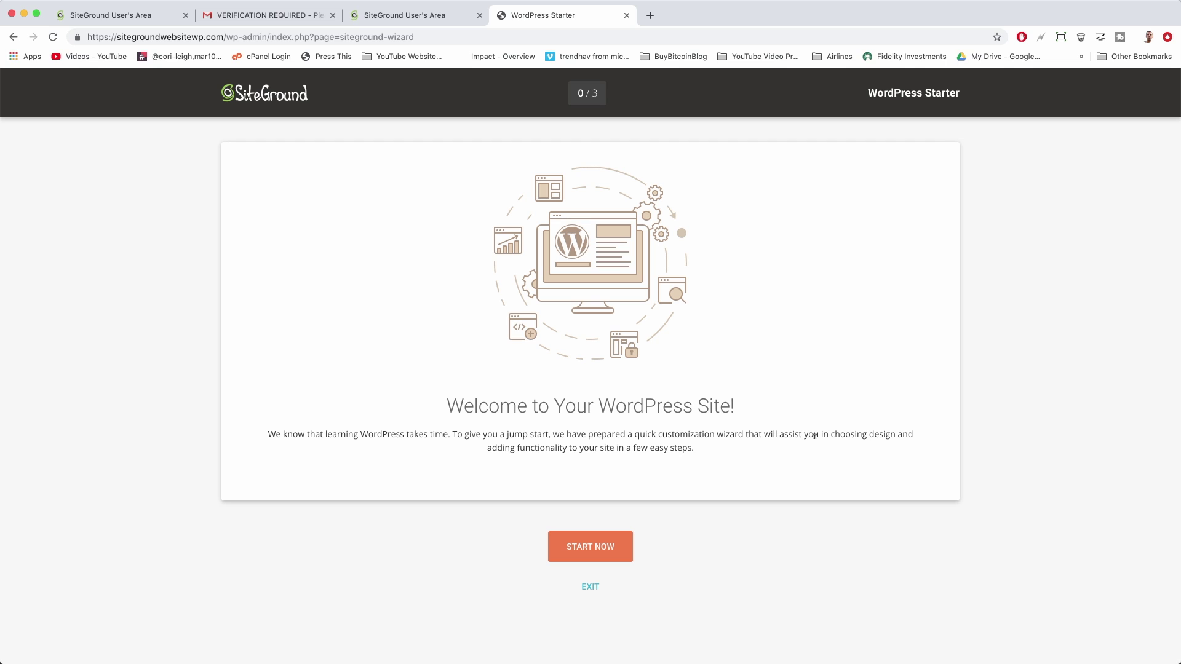
Read the Welcome to Your WordPress Site message and start the customization wizard
{"action": "left_click_drag", "start_coordinate": [832, 434], "coordinate": [919, 437]}
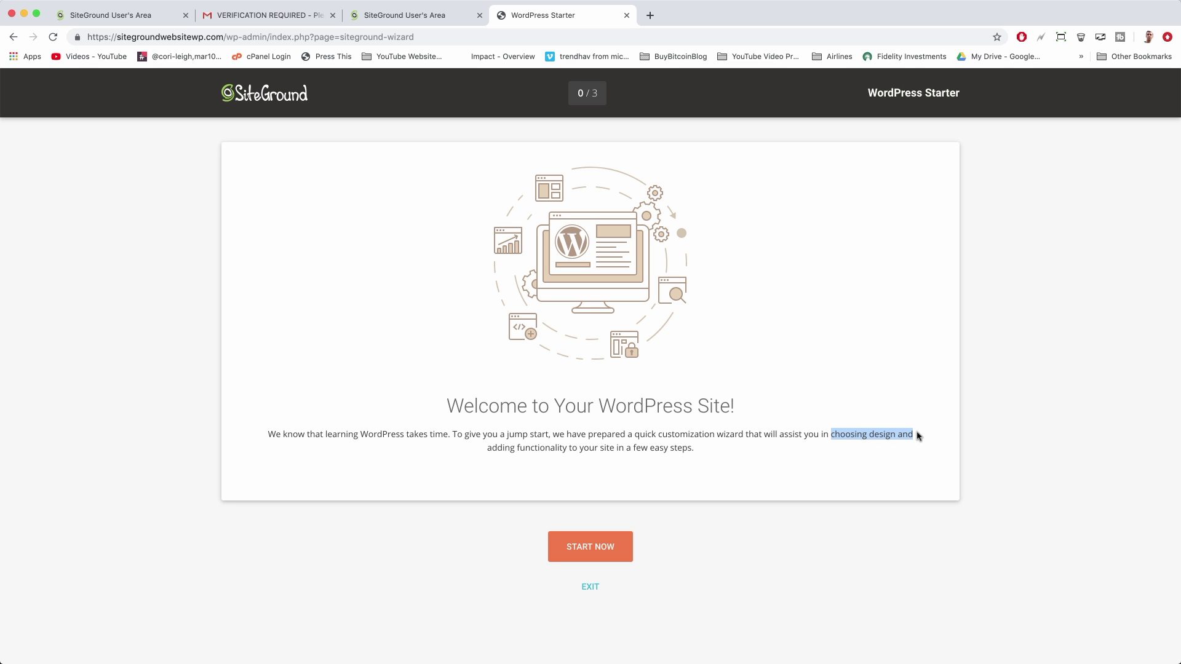
{"action": "left_click_drag", "start_coordinate": [520, 444], "coordinate": [642, 456]}
{"action": "double_click", "coordinate": [877, 434]}
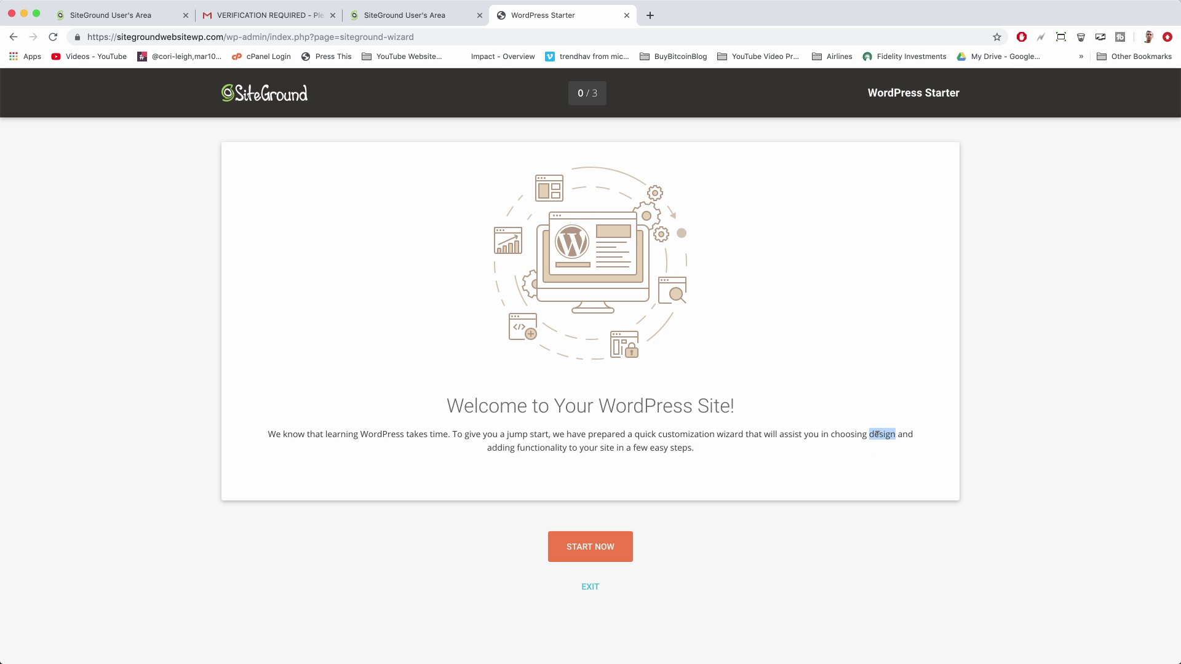
{"action": "double_click", "coordinate": [550, 447]}
{"action": "left_click", "coordinate": [735, 456]}
{"action": "left_click", "coordinate": [623, 558]}
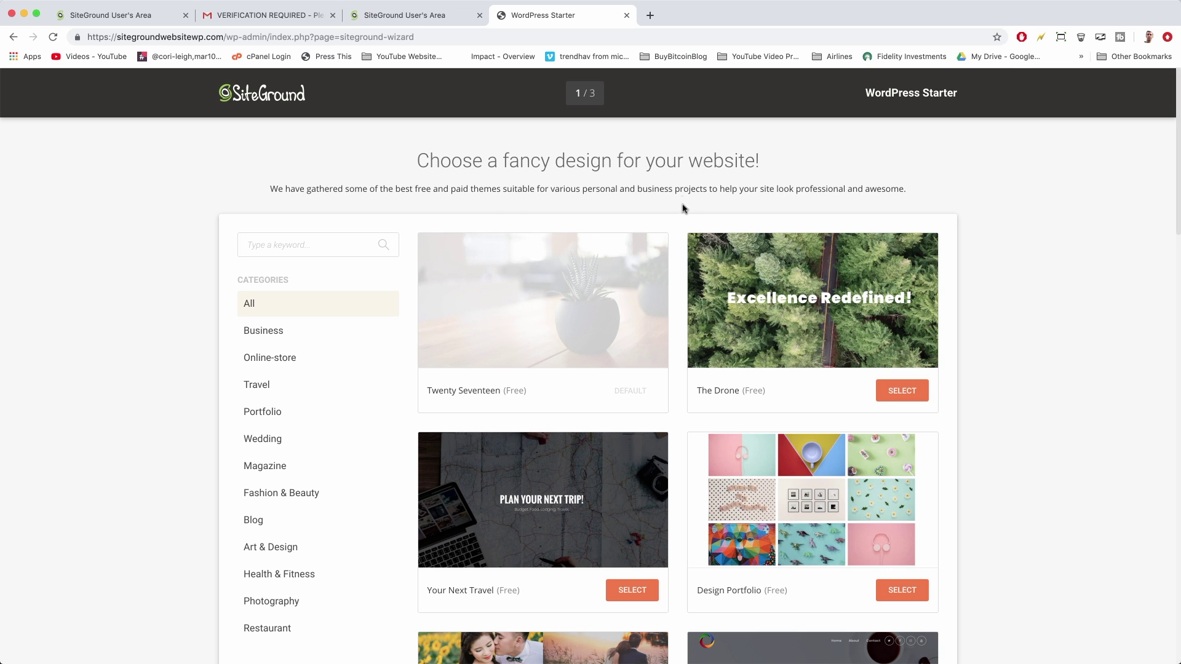
Browse the step 1 theme gallery, including Twenty Seventeen, The Drone and Your Next Travel
{"action": "scroll", "coordinate": [680, 262], "scroll_direction": "down", "scroll_amount": 2}
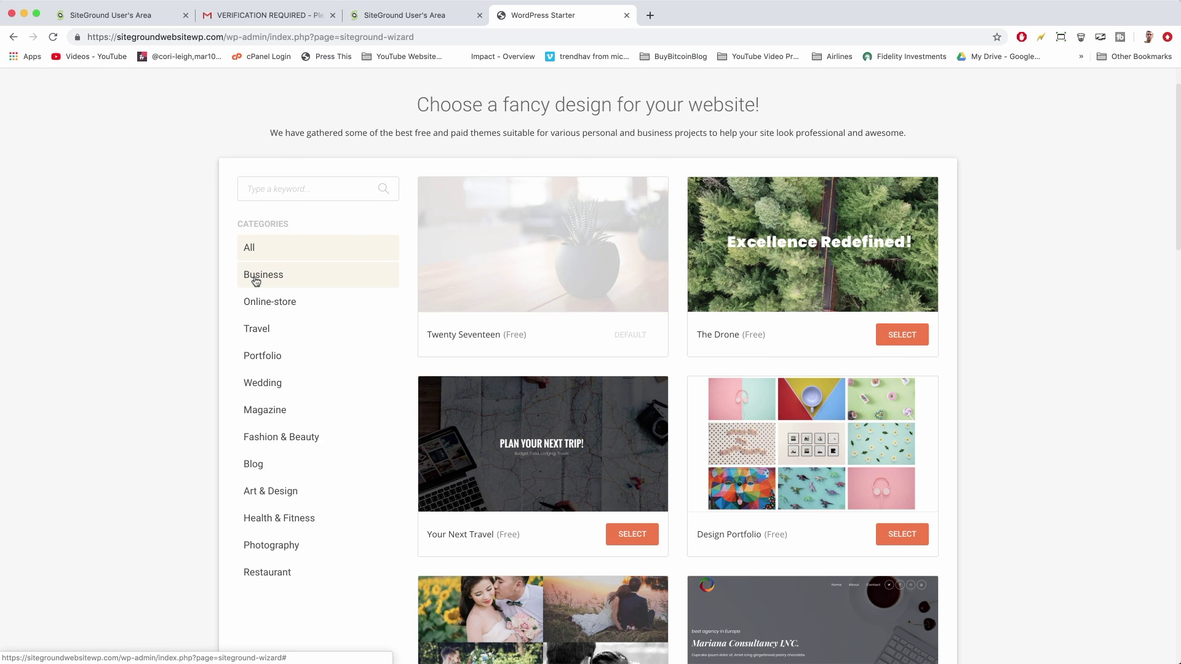
{"action": "scroll", "coordinate": [271, 382], "scroll_direction": "down", "scroll_amount": 2}
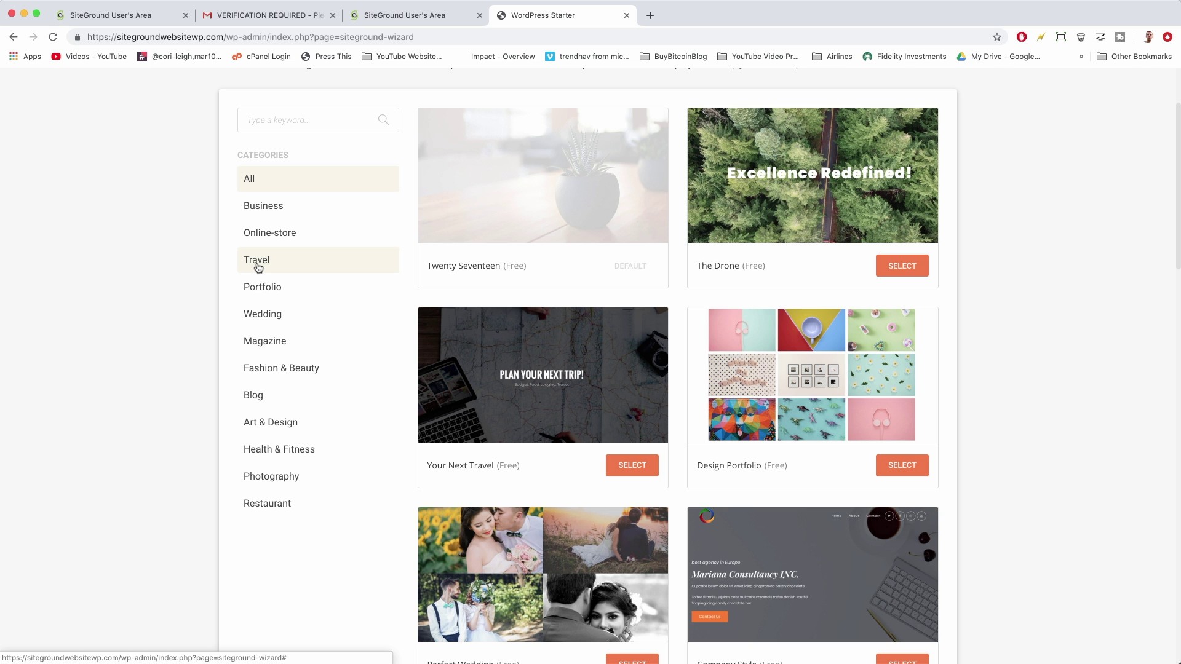
{"action": "scroll", "coordinate": [257, 264], "scroll_direction": "up", "scroll_amount": 4}
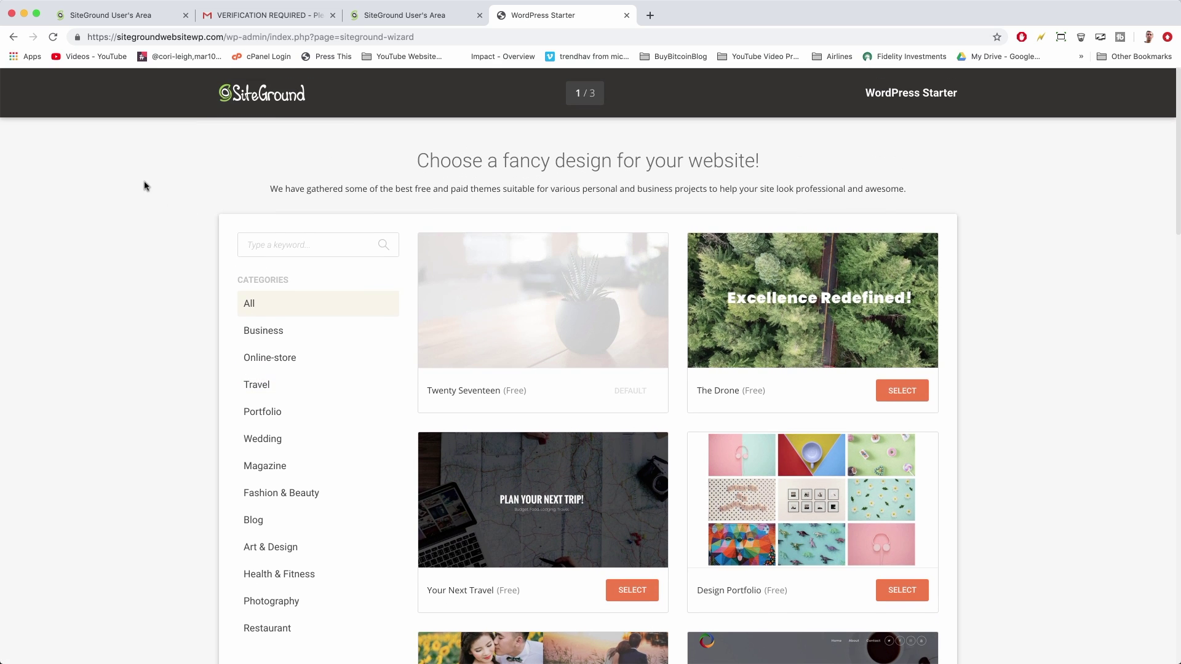
{"action": "scroll", "coordinate": [145, 186], "scroll_direction": "down", "scroll_amount": 3}
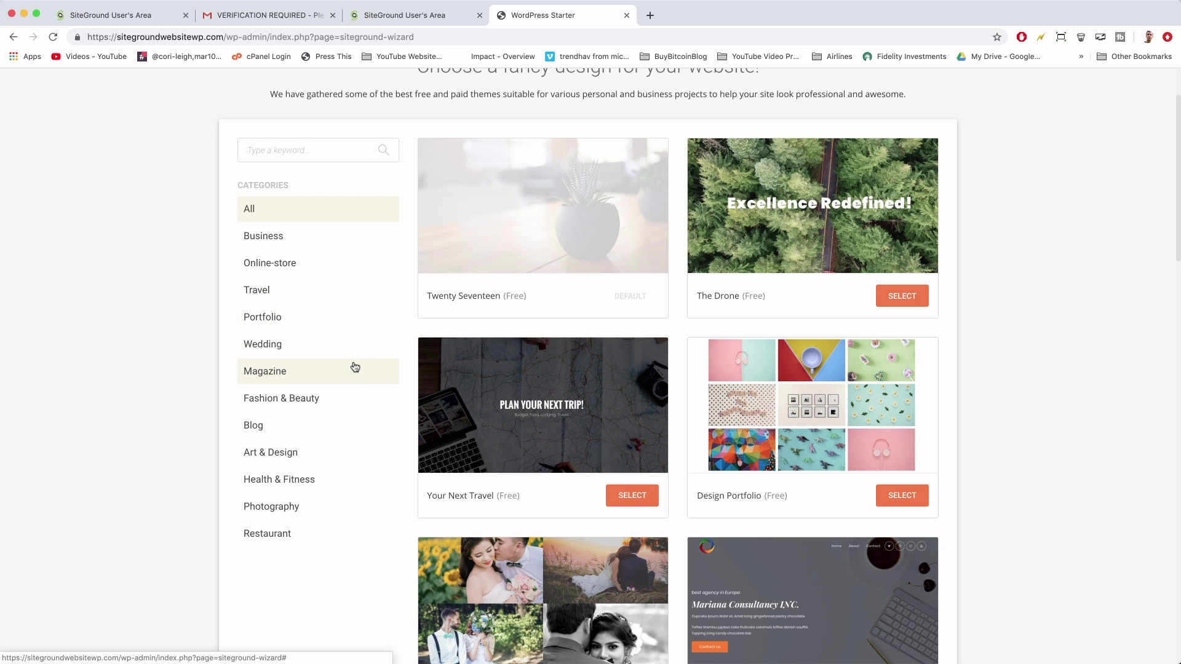
{"action": "scroll", "coordinate": [138, 407], "scroll_direction": "down", "scroll_amount": 3}
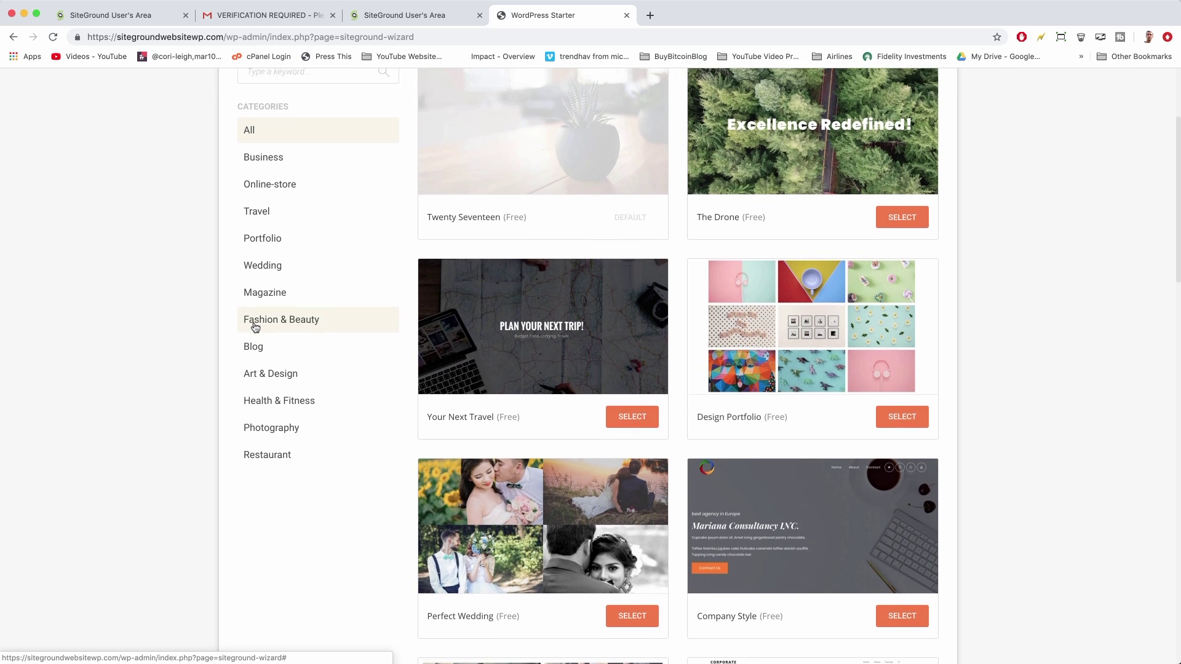
{"action": "scroll", "coordinate": [253, 322], "scroll_direction": "up", "scroll_amount": 6}
{"action": "left_click", "coordinate": [303, 333]}
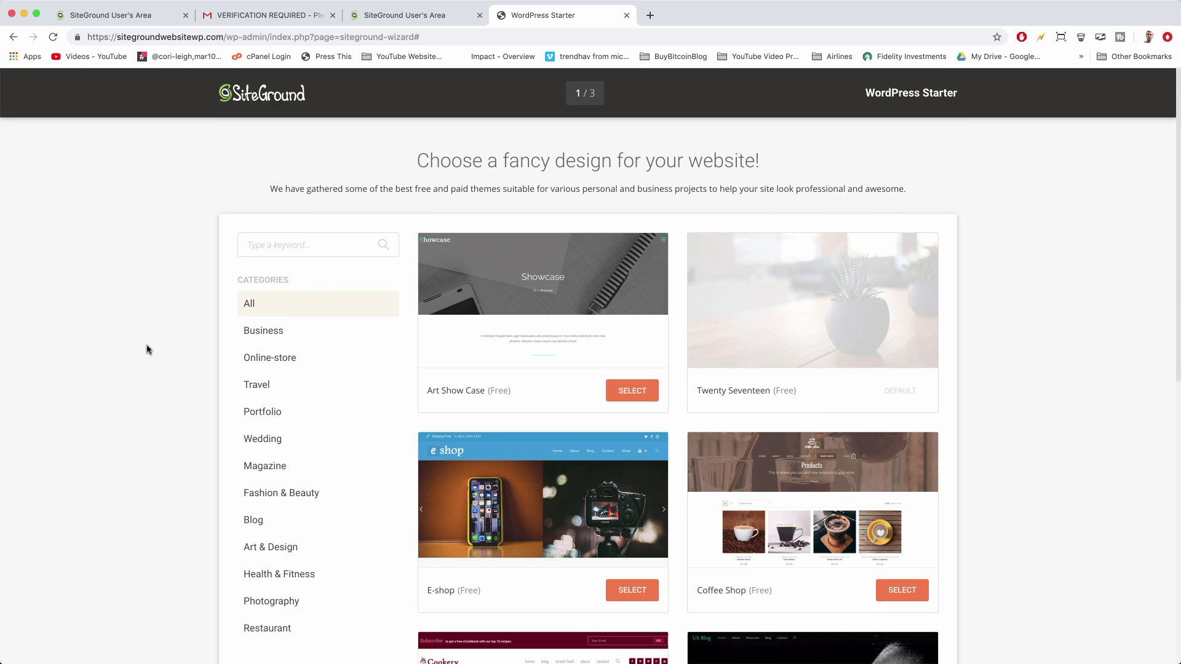
{"action": "scroll", "coordinate": [182, 380], "scroll_direction": "down", "scroll_amount": 1}
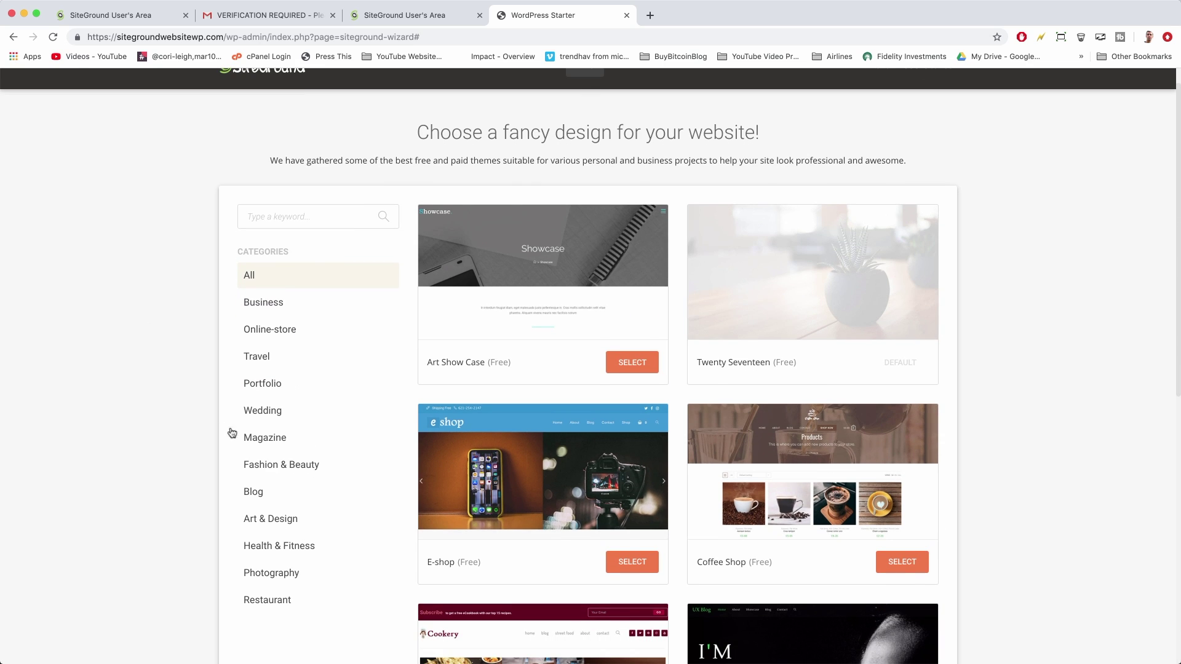
Filter the theme gallery to the Magazine category and look through its themes
{"action": "left_click", "coordinate": [307, 443]}
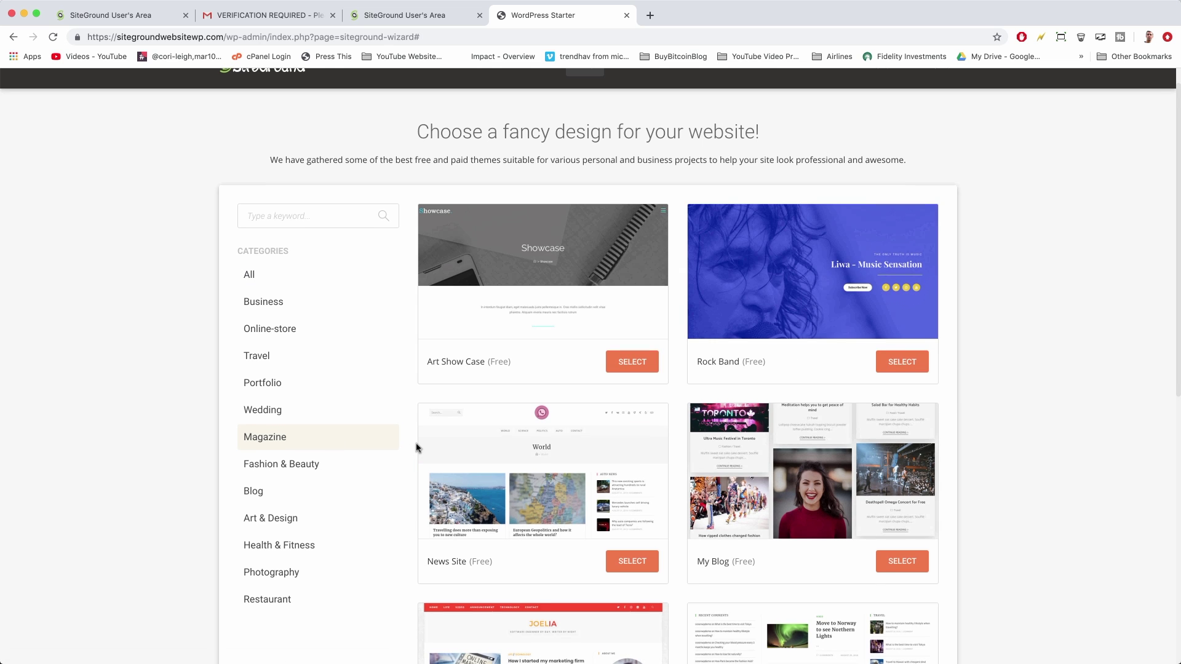
{"action": "scroll", "coordinate": [416, 447], "scroll_direction": "down", "scroll_amount": 5}
{"action": "scroll", "coordinate": [416, 448], "scroll_direction": "down", "scroll_amount": 1}
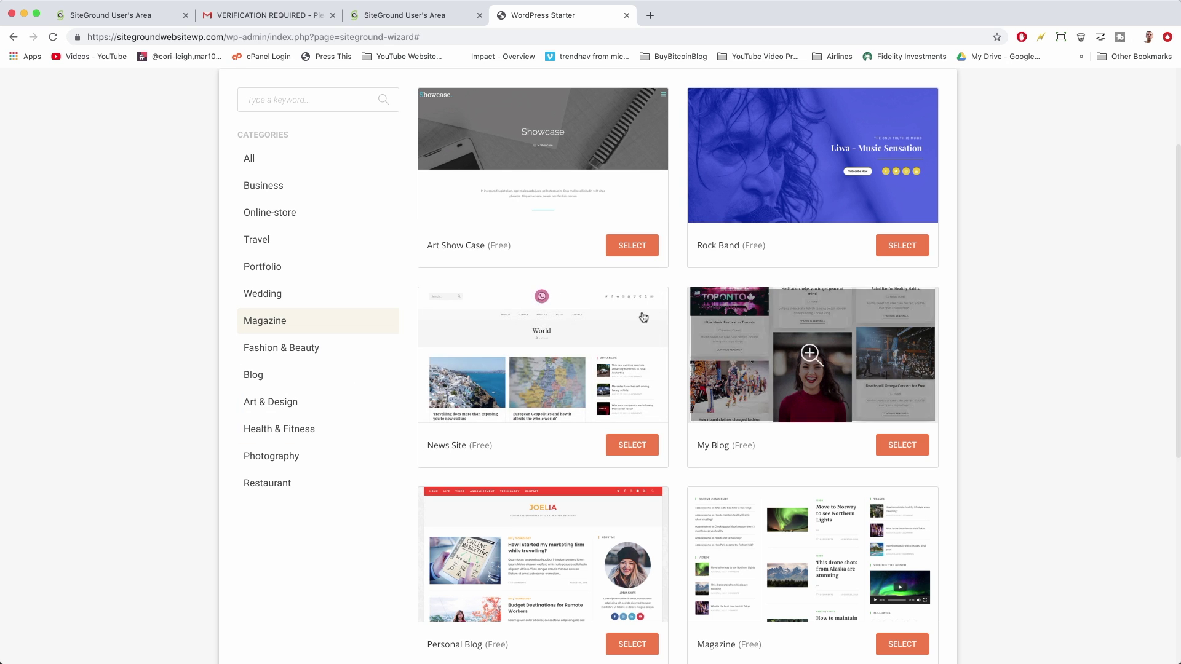
{"action": "scroll", "coordinate": [669, 366], "scroll_direction": "down", "scroll_amount": 6}
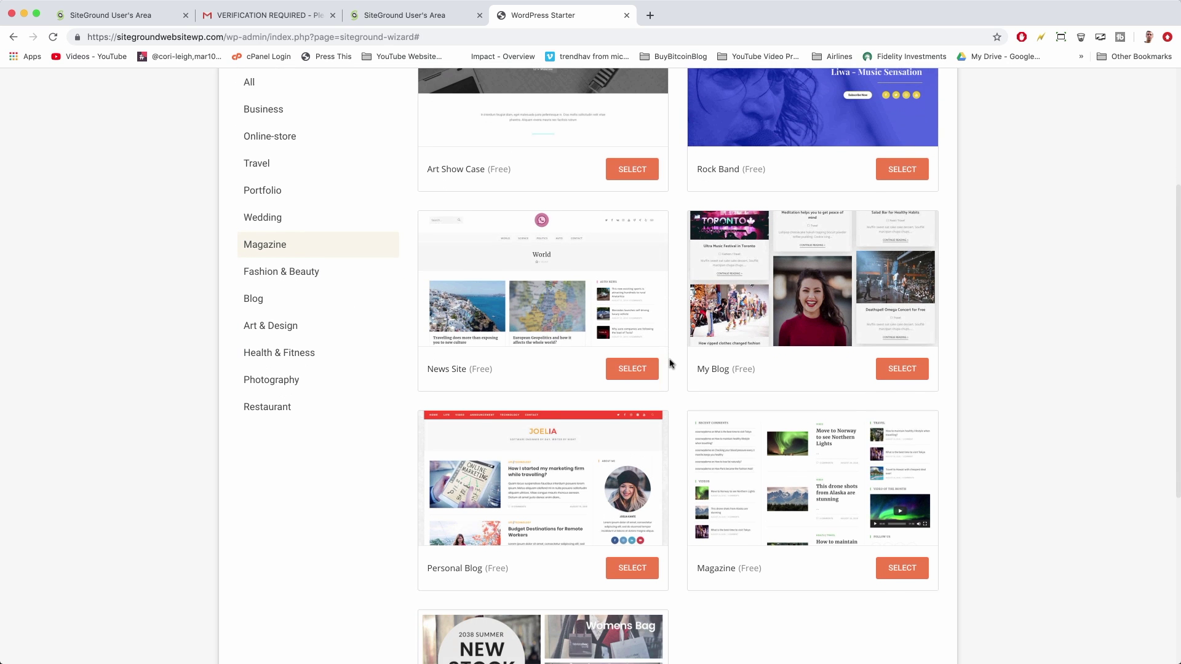
{"action": "scroll", "coordinate": [670, 364], "scroll_direction": "up", "scroll_amount": 5}
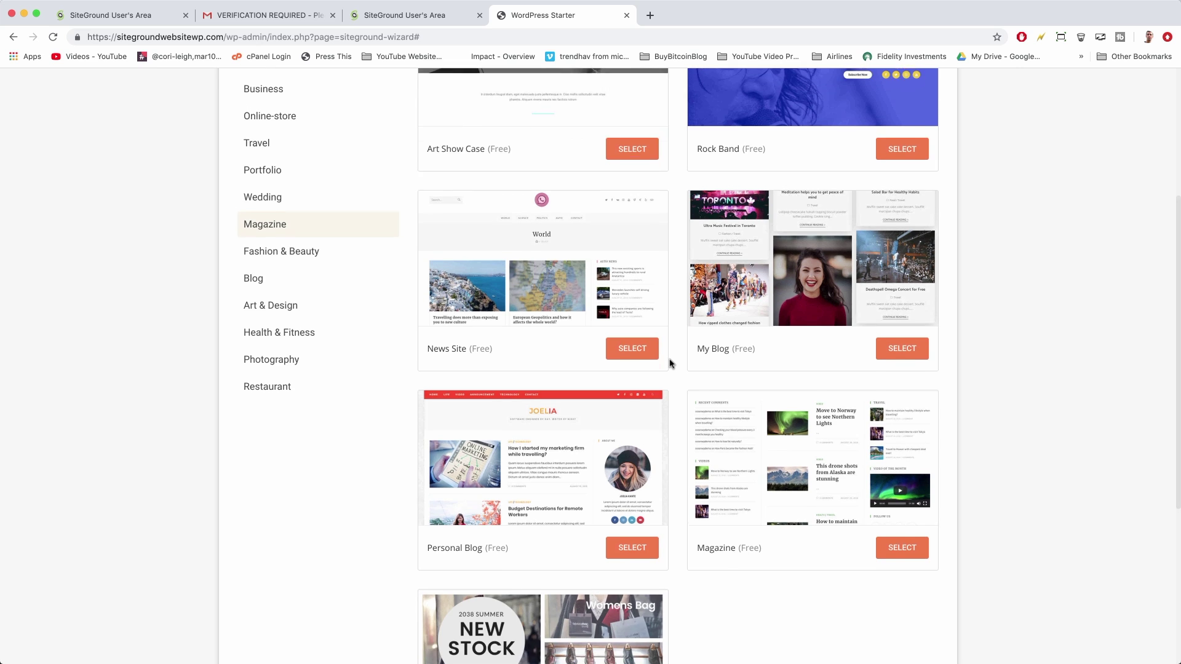
{"action": "scroll", "coordinate": [670, 364], "scroll_direction": "up", "scroll_amount": 1}
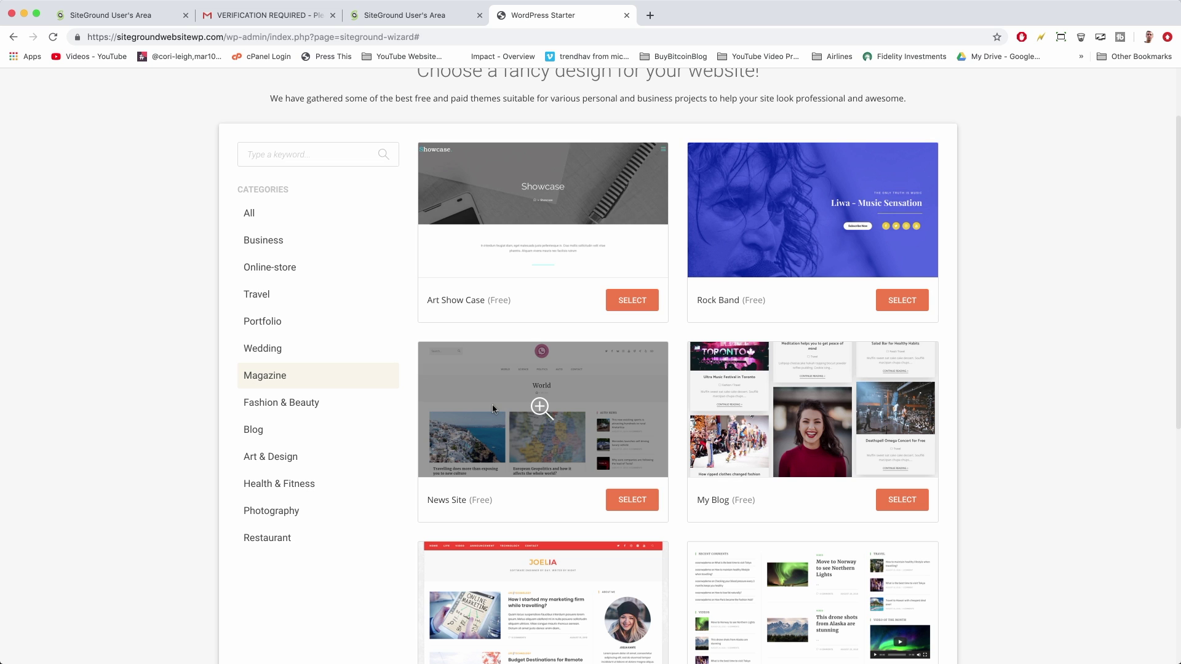
Preview the News Site theme and select it as the site's design
{"action": "left_click", "coordinate": [494, 410]}
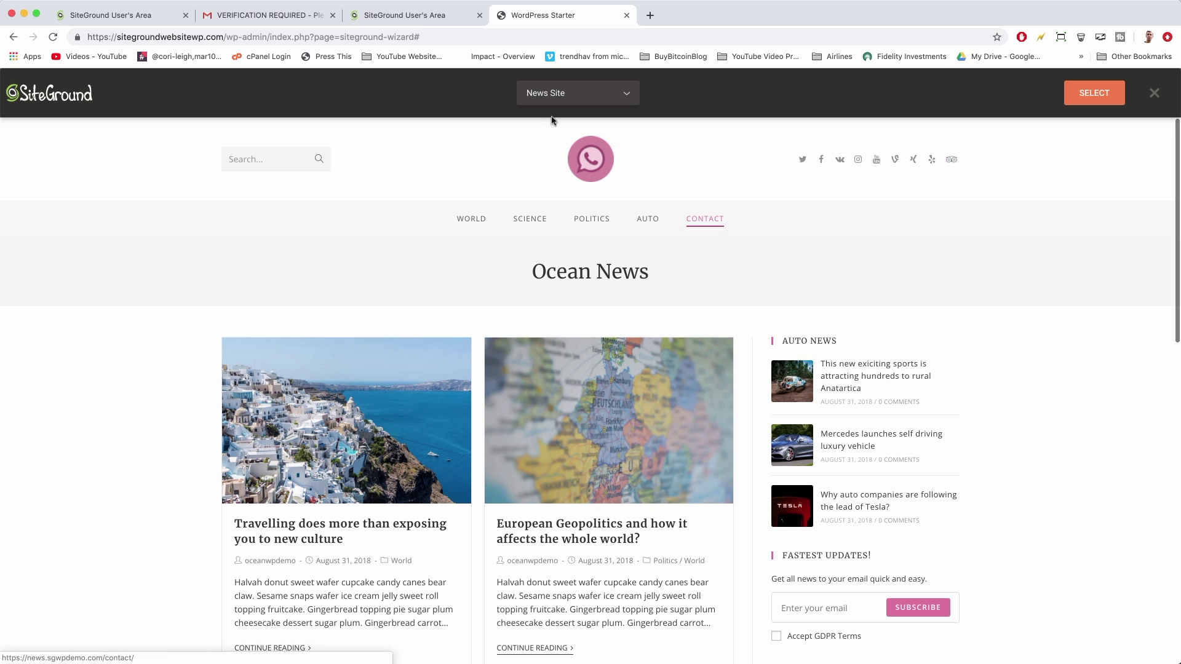
{"action": "left_click", "coordinate": [266, 160]}
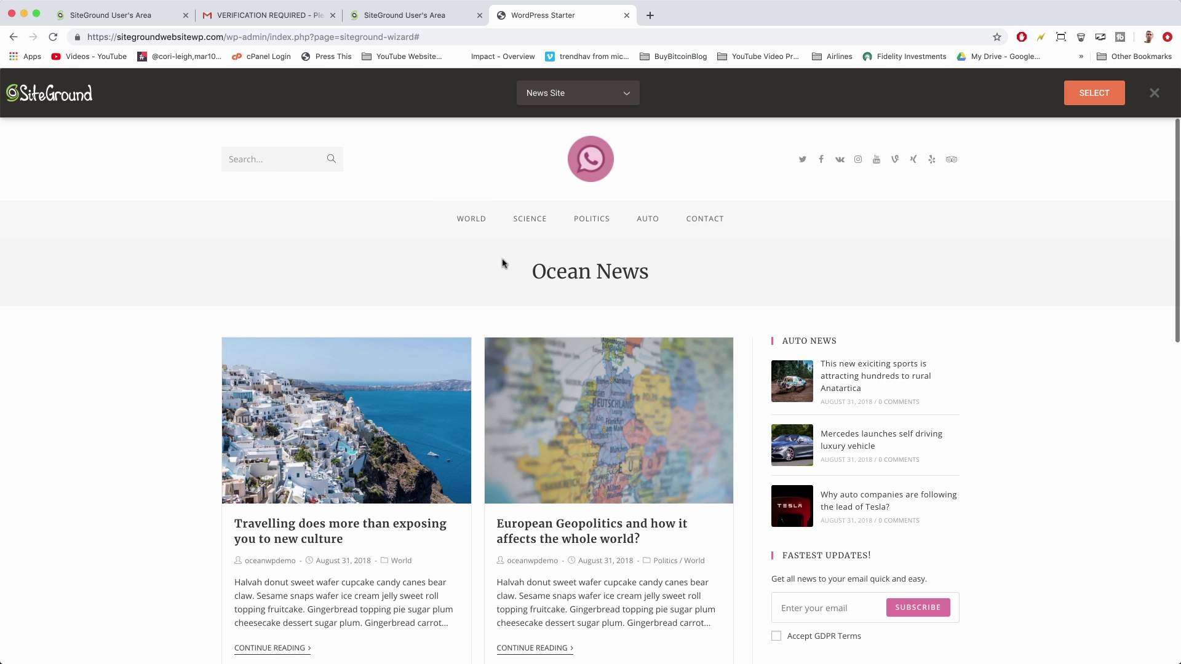
{"action": "scroll", "coordinate": [774, 325], "scroll_direction": "down", "scroll_amount": 5}
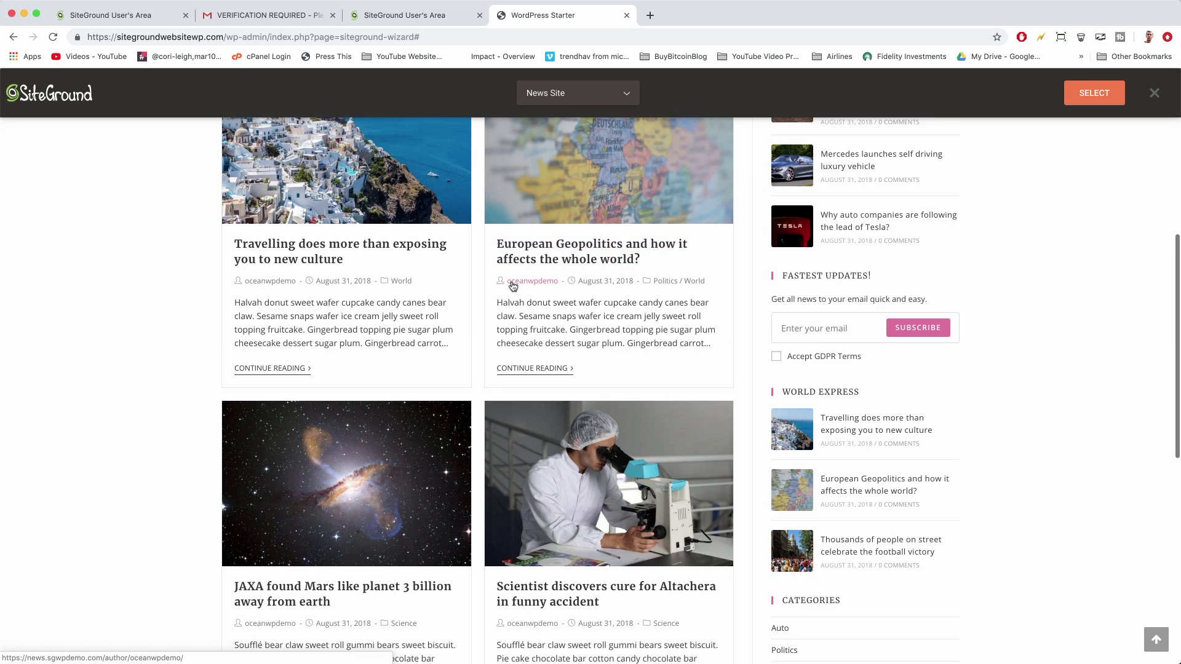
{"action": "scroll", "coordinate": [515, 285], "scroll_direction": "up", "scroll_amount": 2}
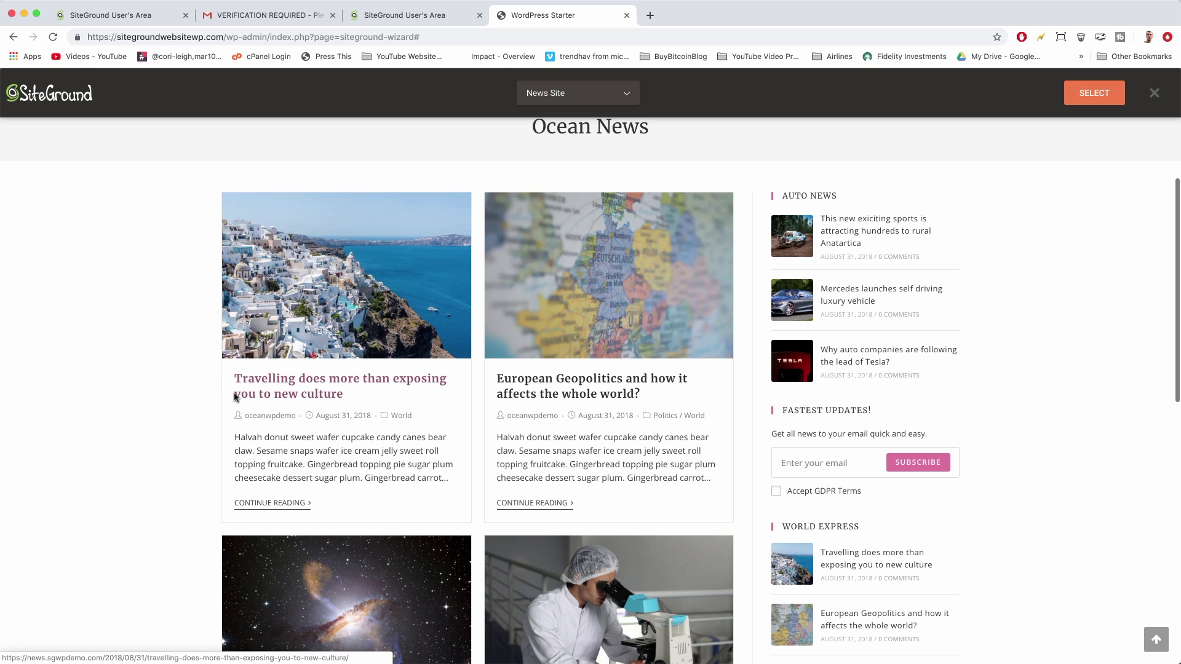
{"action": "scroll", "coordinate": [490, 443], "scroll_direction": "down", "scroll_amount": 2}
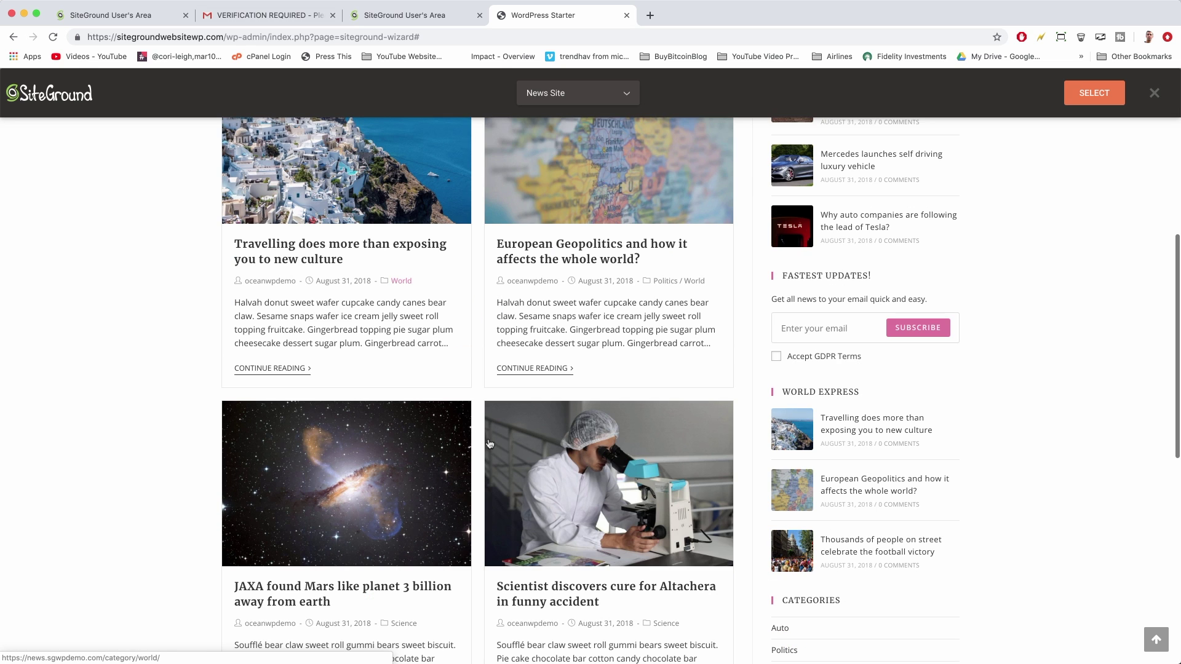
{"action": "scroll", "coordinate": [536, 369], "scroll_direction": "down", "scroll_amount": 2}
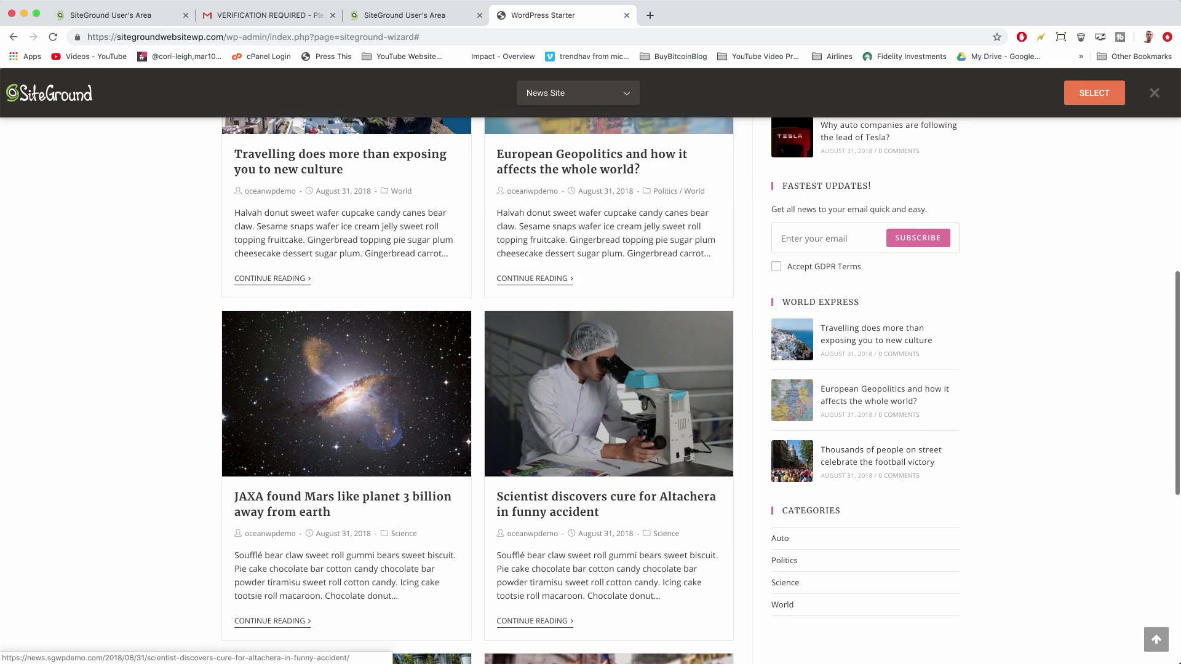
{"action": "scroll", "coordinate": [657, 460], "scroll_direction": "down", "scroll_amount": 6}
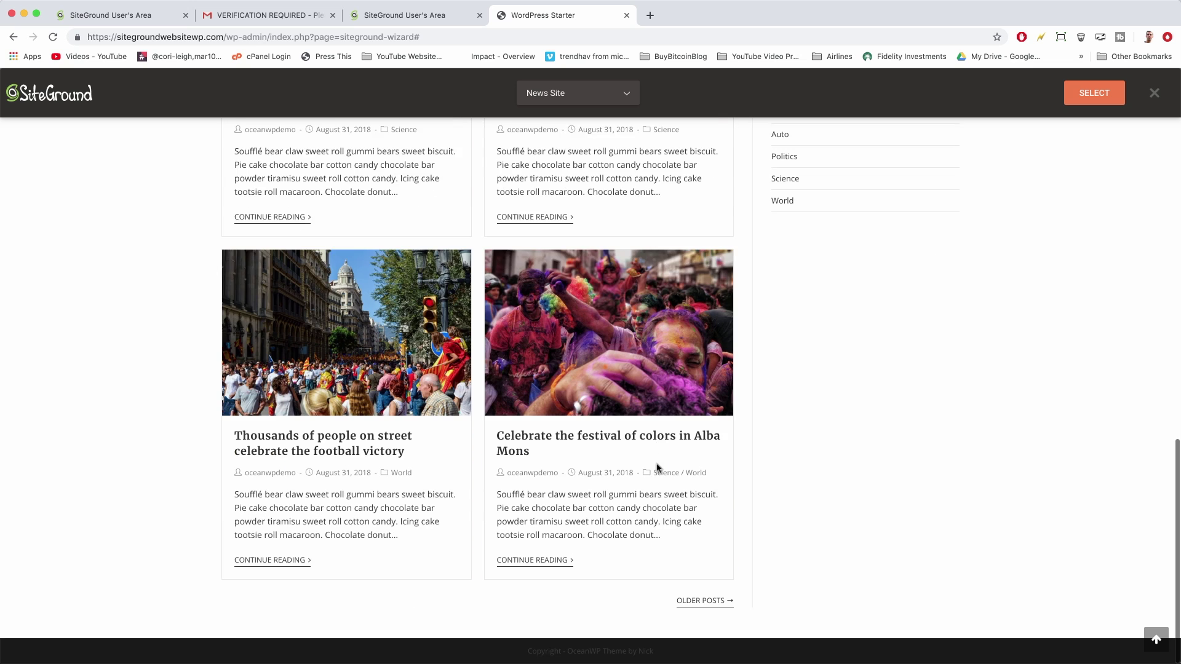
{"action": "scroll", "coordinate": [657, 467], "scroll_direction": "up", "scroll_amount": 15}
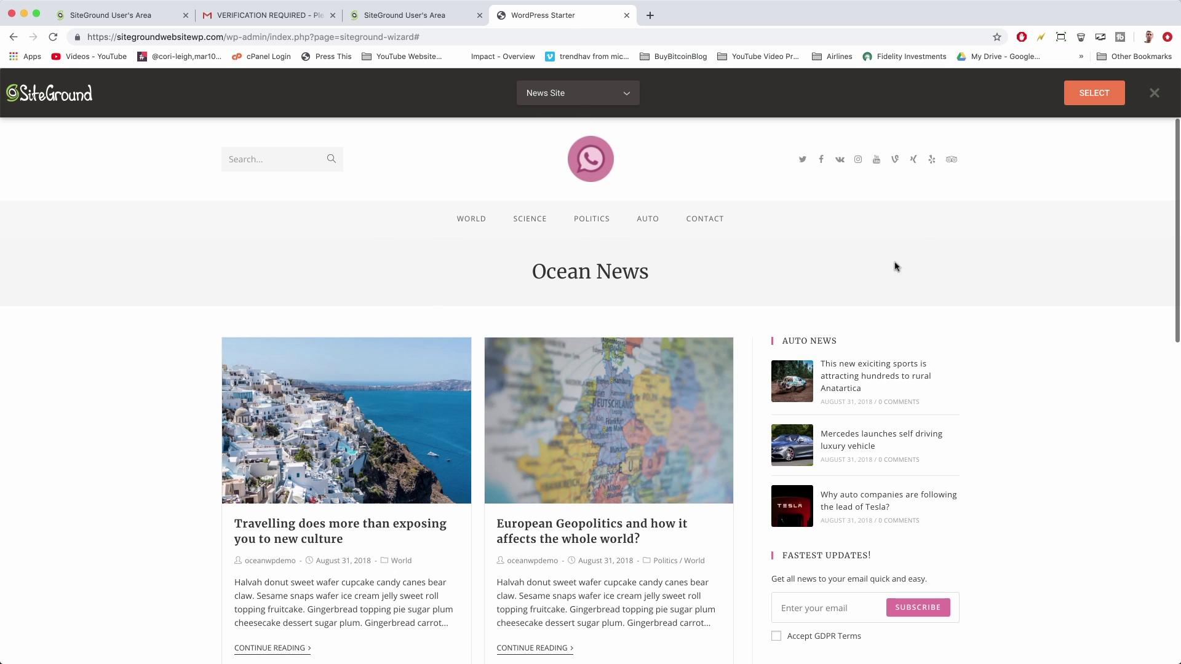
{"action": "left_click", "coordinate": [1094, 93]}
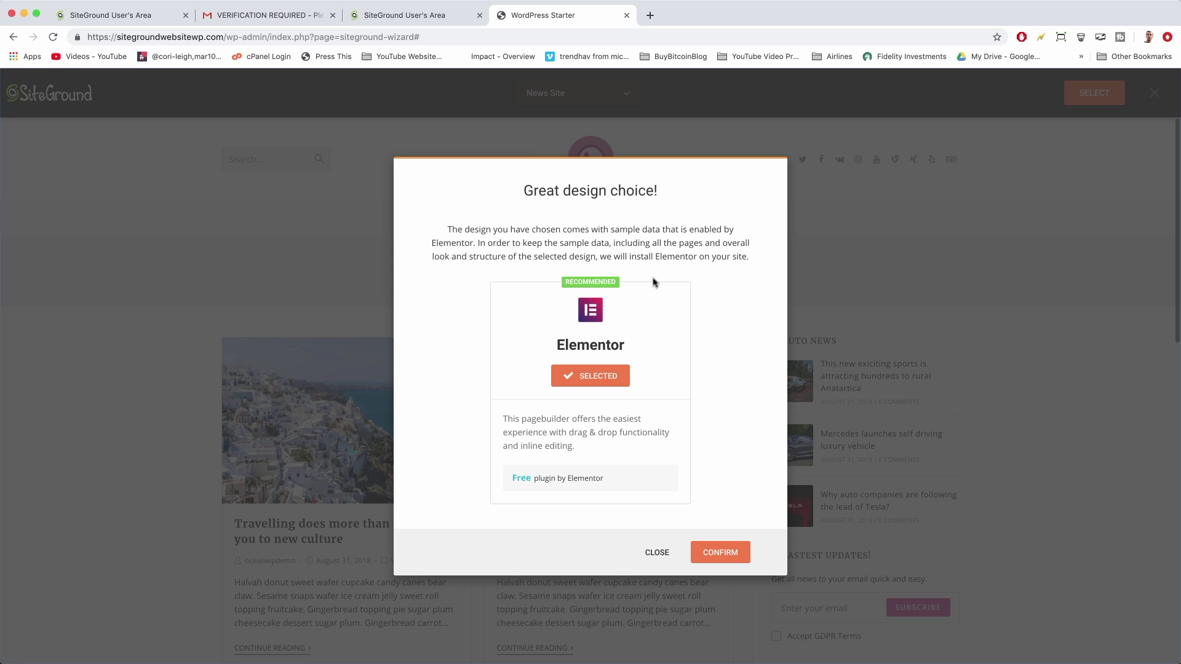
Read the 'Great design choice!' notice and confirm installing the Elementor page builder
{"action": "double_click", "coordinate": [669, 254]}
{"action": "left_click", "coordinate": [579, 252]}
{"action": "double_click", "coordinate": [639, 255]}
{"action": "left_click", "coordinate": [639, 256]}
{"action": "double_click", "coordinate": [664, 254]}
{"action": "left_click", "coordinate": [624, 259]}
{"action": "double_click", "coordinate": [648, 256]}
{"action": "left_click_drag", "start_coordinate": [568, 430], "coordinate": [617, 433]}
{"action": "left_click", "coordinate": [618, 433]}
{"action": "left_click_drag", "start_coordinate": [568, 430], "coordinate": [623, 431]}
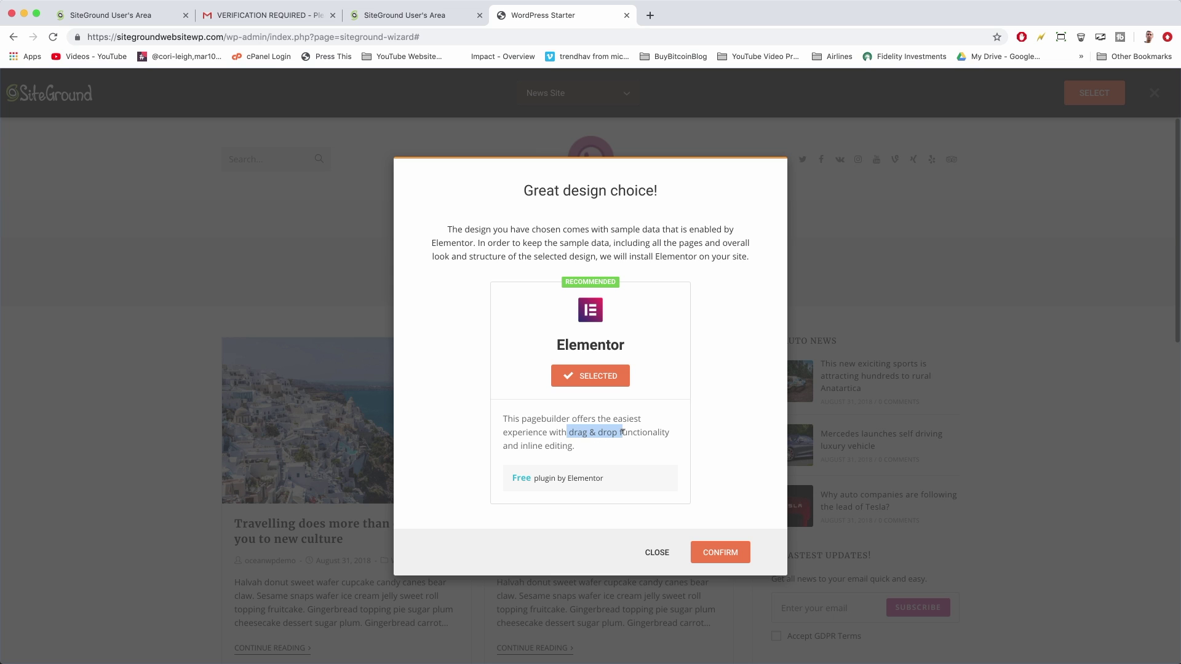
{"action": "left_click", "coordinate": [613, 456]}
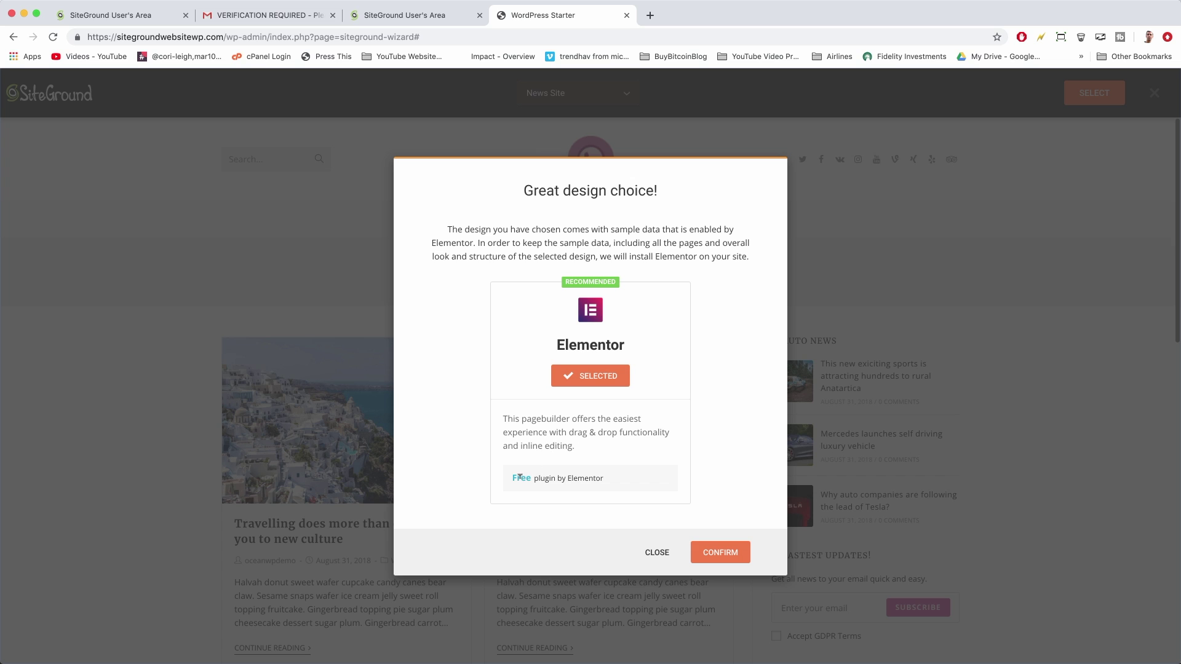
{"action": "left_click", "coordinate": [708, 555]}
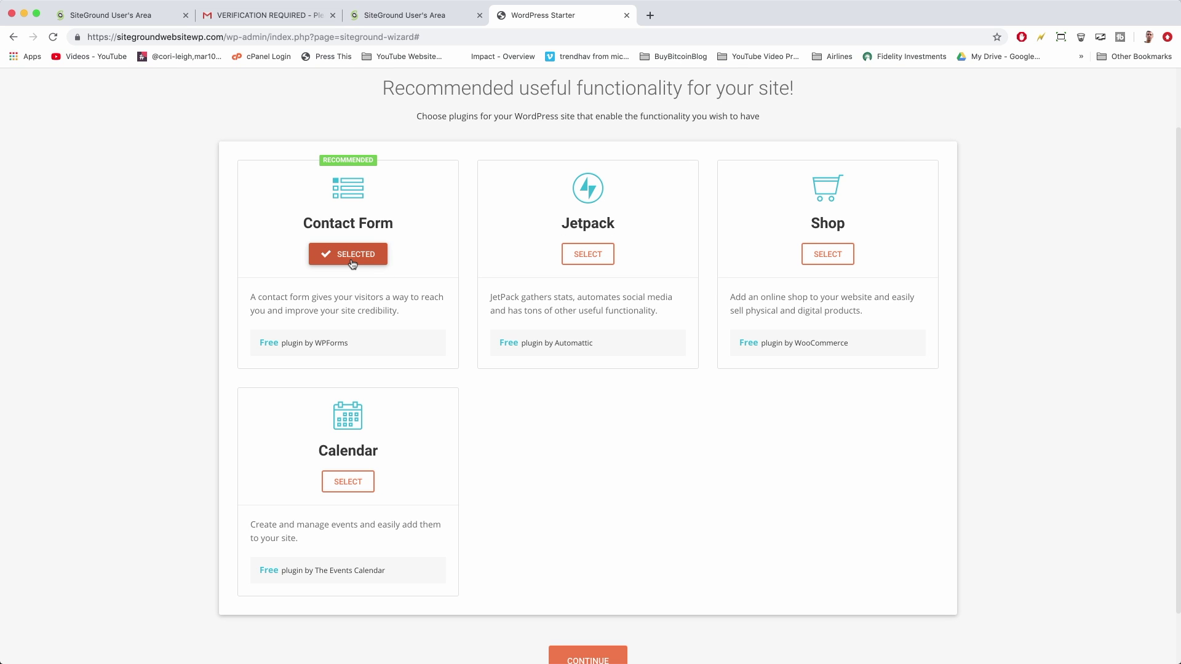
Add Shop and Calendar alongside Contact Form, leave Jetpack unselected, and continue to step 3
{"action": "double_click", "coordinate": [610, 88]}
{"action": "left_click", "coordinate": [602, 110]}
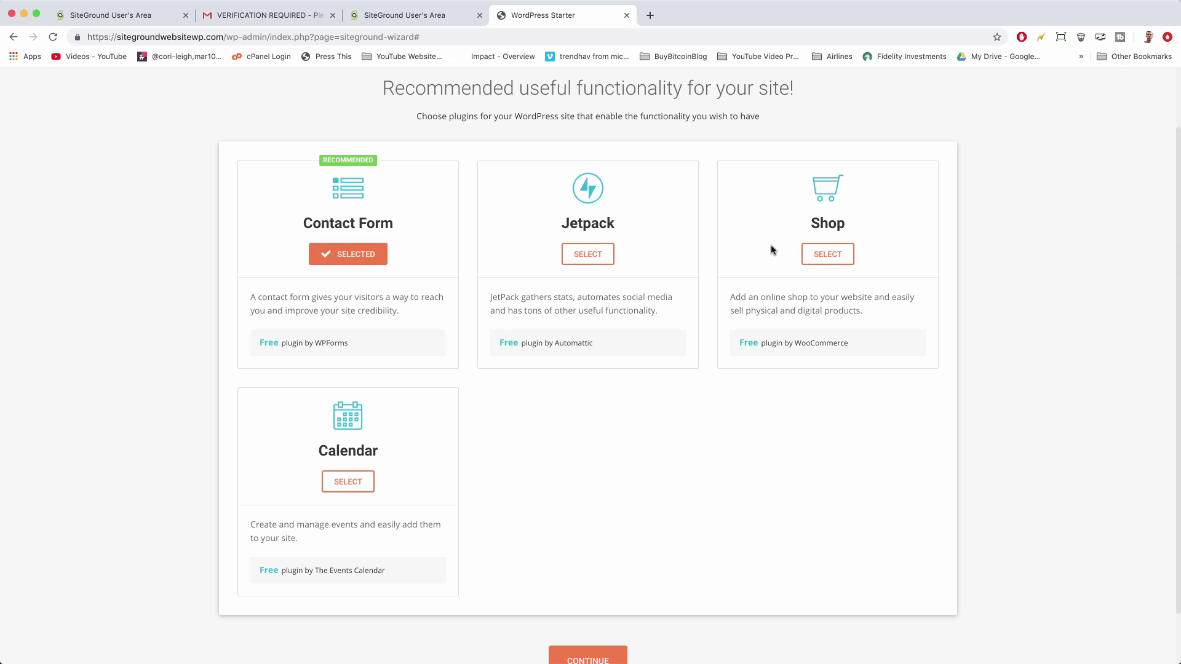
{"action": "left_click", "coordinate": [836, 258]}
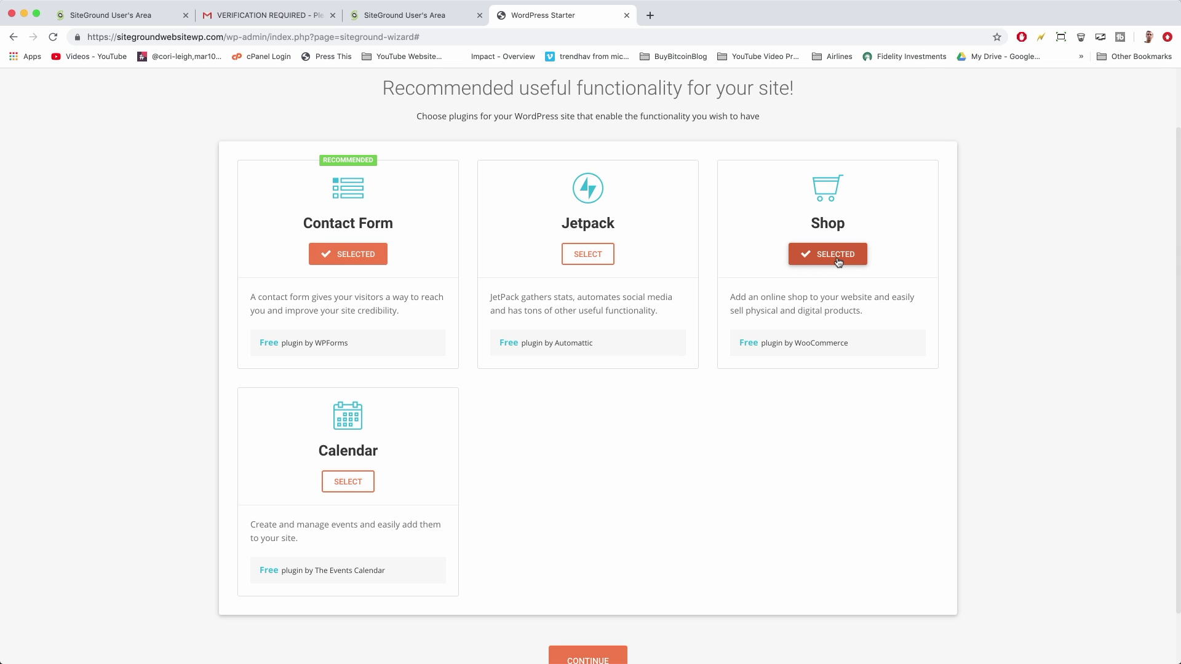
{"action": "scroll", "coordinate": [390, 369], "scroll_direction": "down", "scroll_amount": 1}
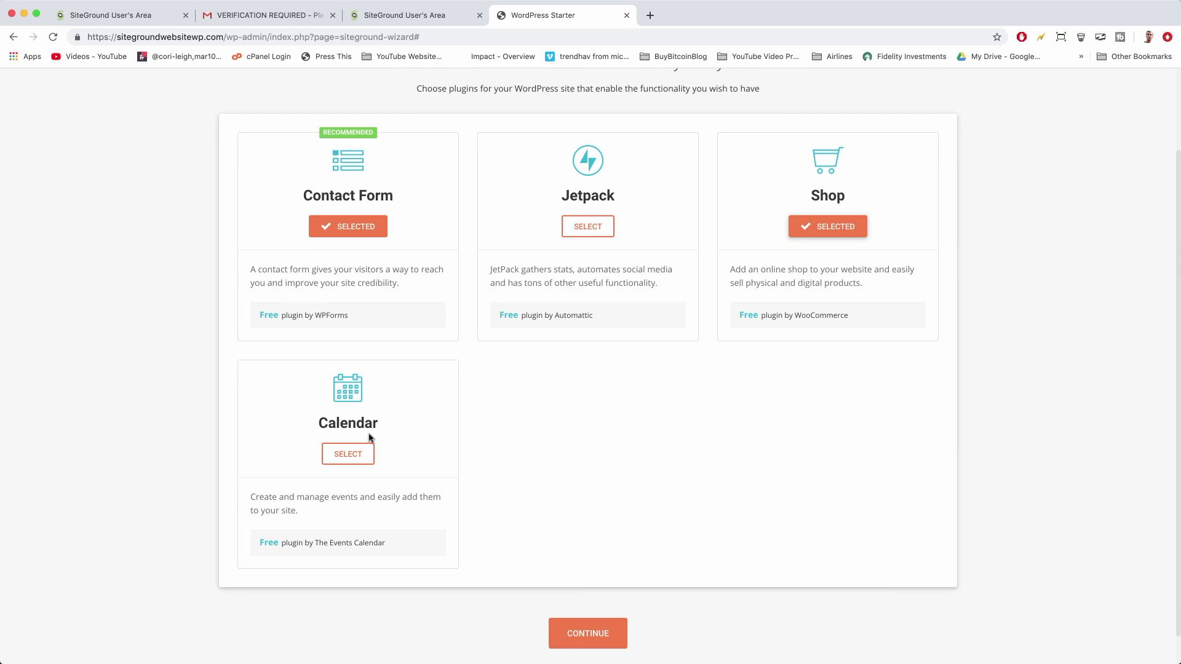
{"action": "left_click", "coordinate": [363, 454]}
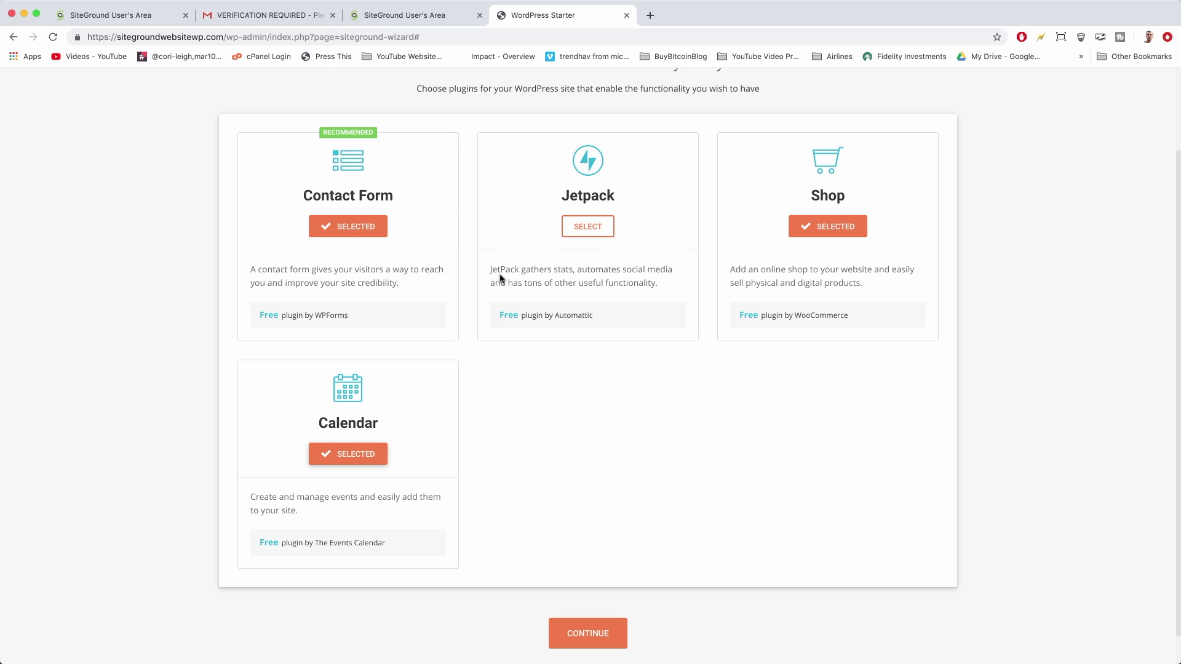
{"action": "scroll", "coordinate": [658, 345], "scroll_direction": "down", "scroll_amount": 1}
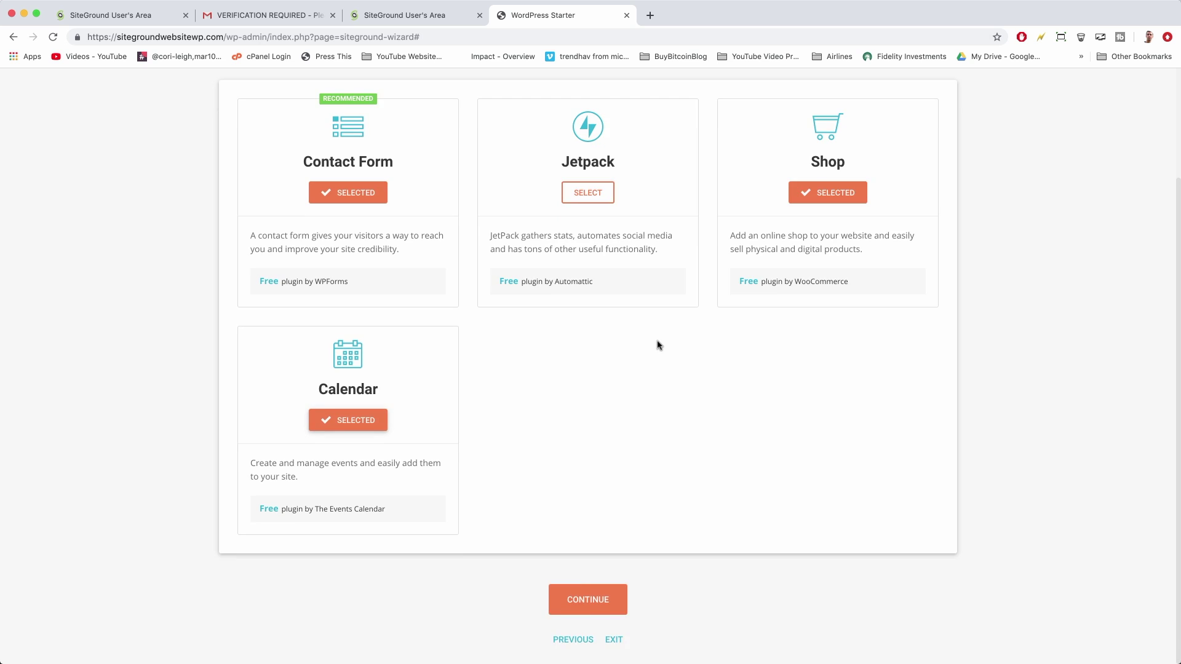
{"action": "scroll", "coordinate": [655, 343], "scroll_direction": "up", "scroll_amount": 3}
{"action": "scroll", "coordinate": [656, 342], "scroll_direction": "down", "scroll_amount": 3}
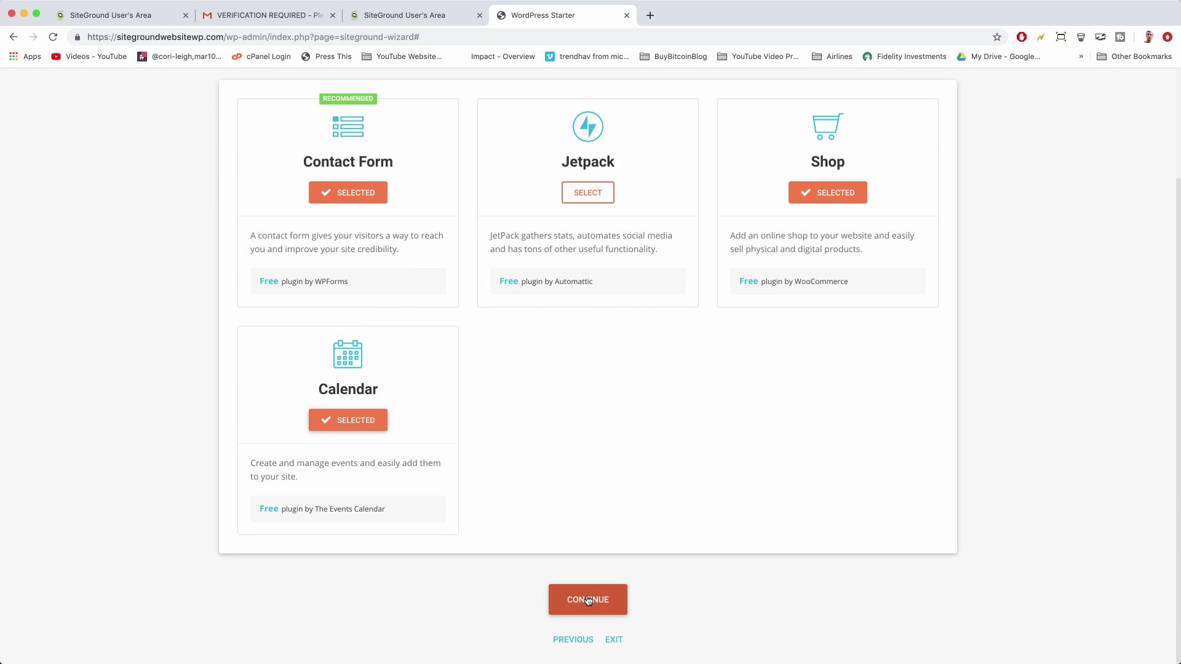
{"action": "left_click", "coordinate": [588, 600]}
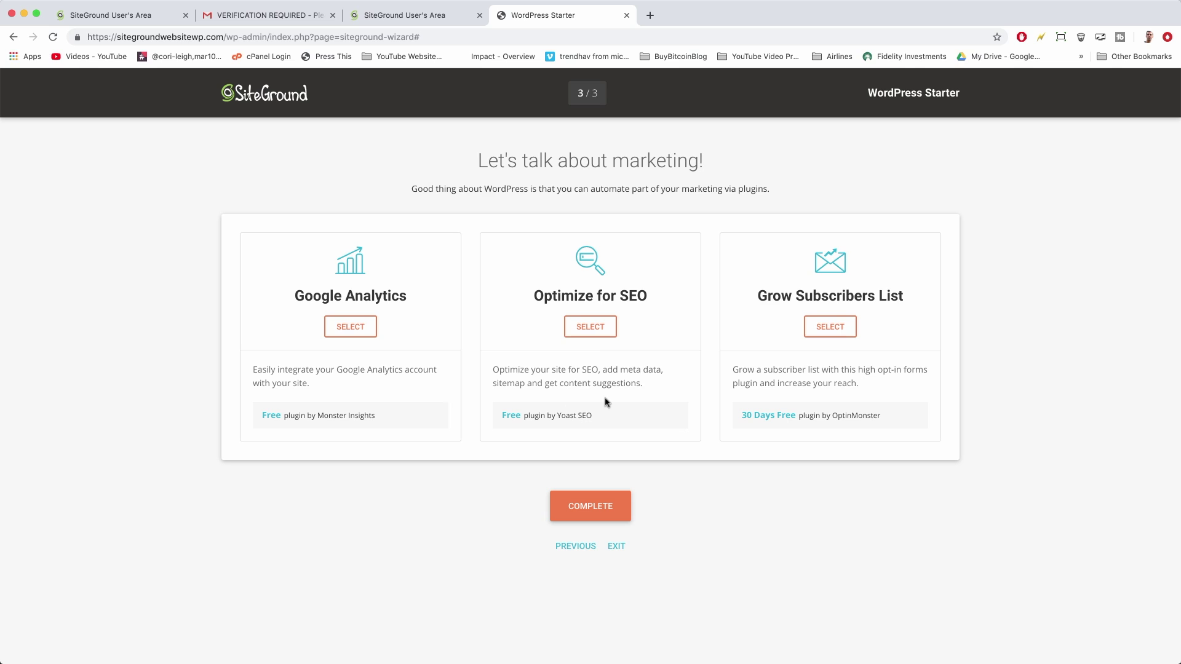
Add Optimize for SEO, complete the installation, and go to the WordPress Dashboard
{"action": "left_click", "coordinate": [590, 328]}
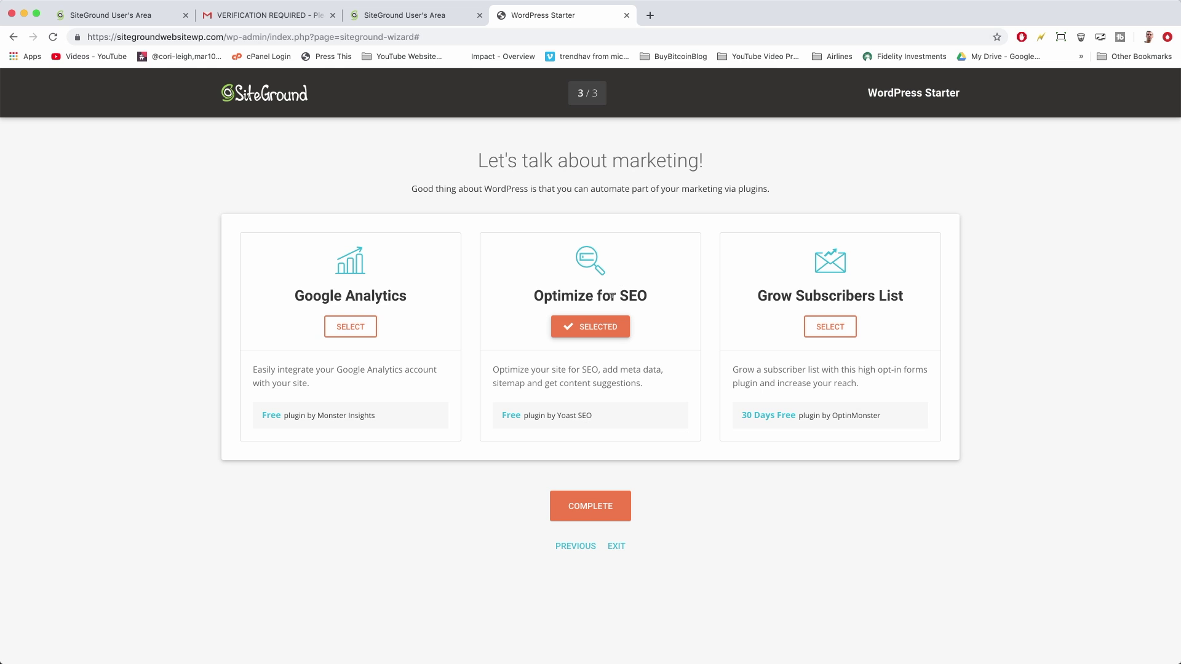
{"action": "left_click", "coordinate": [594, 515]}
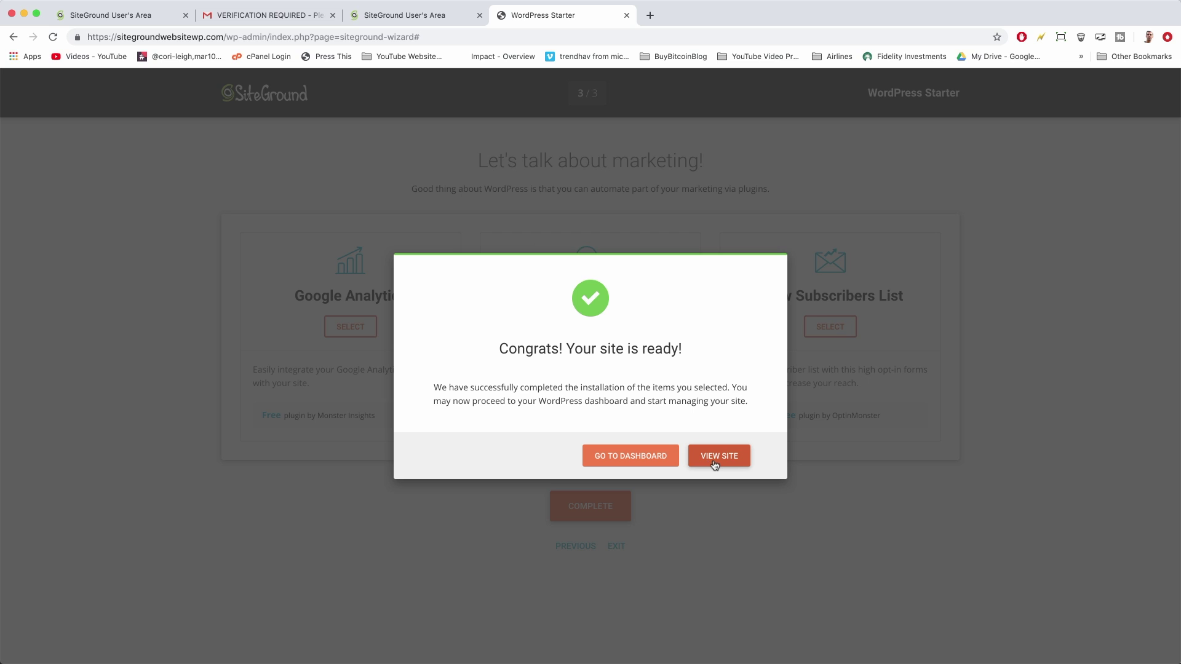
{"action": "left_click", "coordinate": [654, 457]}
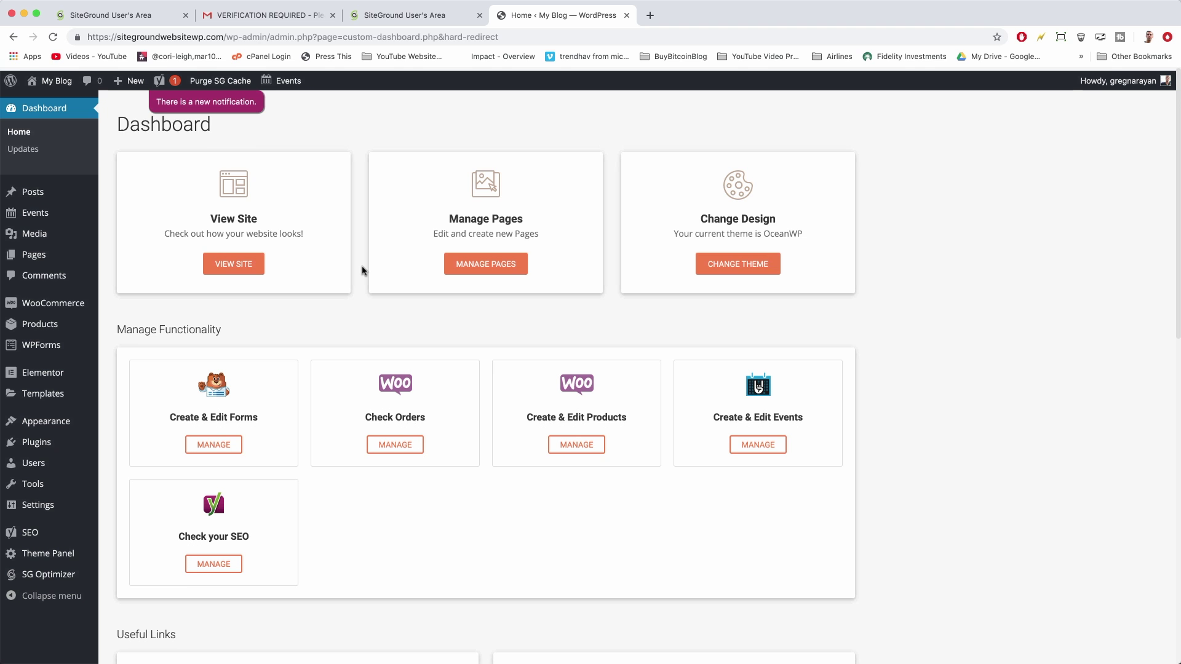
Look over the OceanWP dashboard cards for forms, orders, products, events and SEO
{"action": "scroll", "coordinate": [363, 271], "scroll_direction": "down", "scroll_amount": 13}
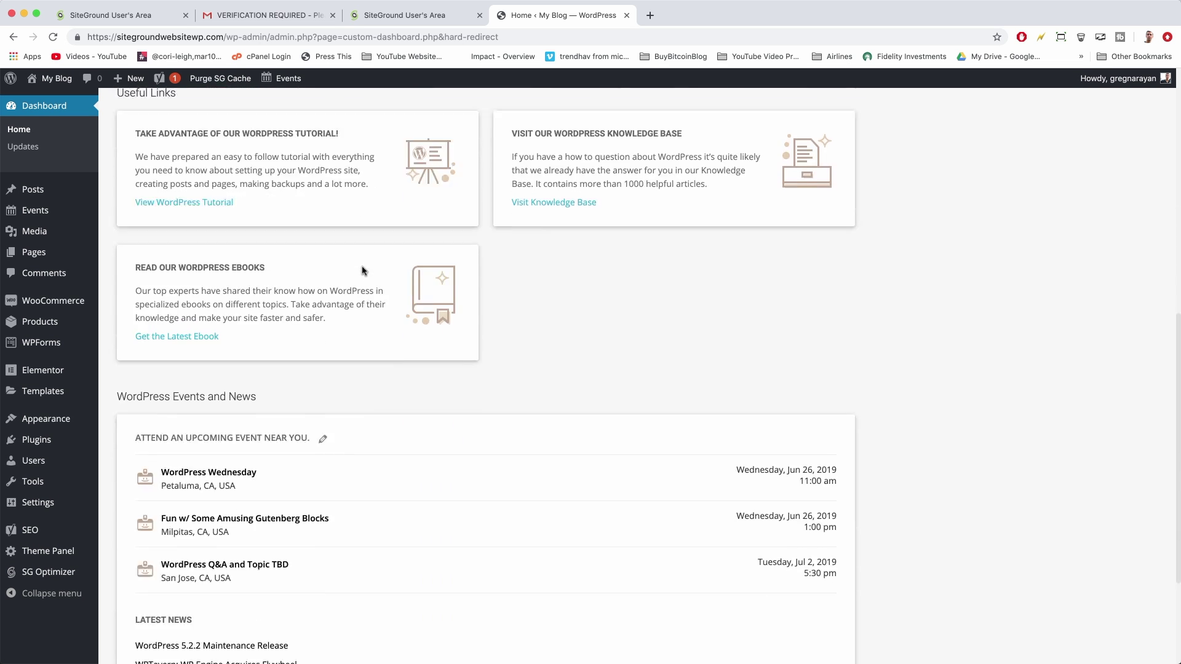
{"action": "scroll", "coordinate": [363, 270], "scroll_direction": "up", "scroll_amount": 15}
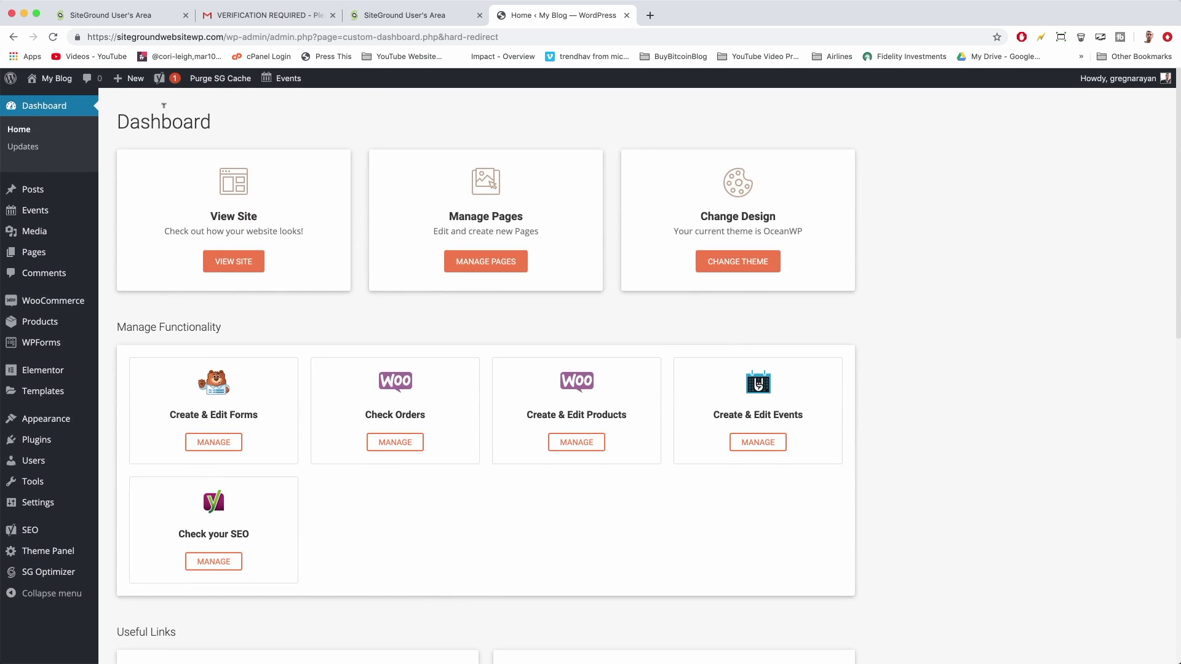
{"action": "double_click", "coordinate": [178, 122]}
{"action": "left_click", "coordinate": [213, 128]}
Open the live 'My WordPress Blog' site in a new tab and browse its sample posts
{"action": "left_click", "coordinate": [230, 261]}
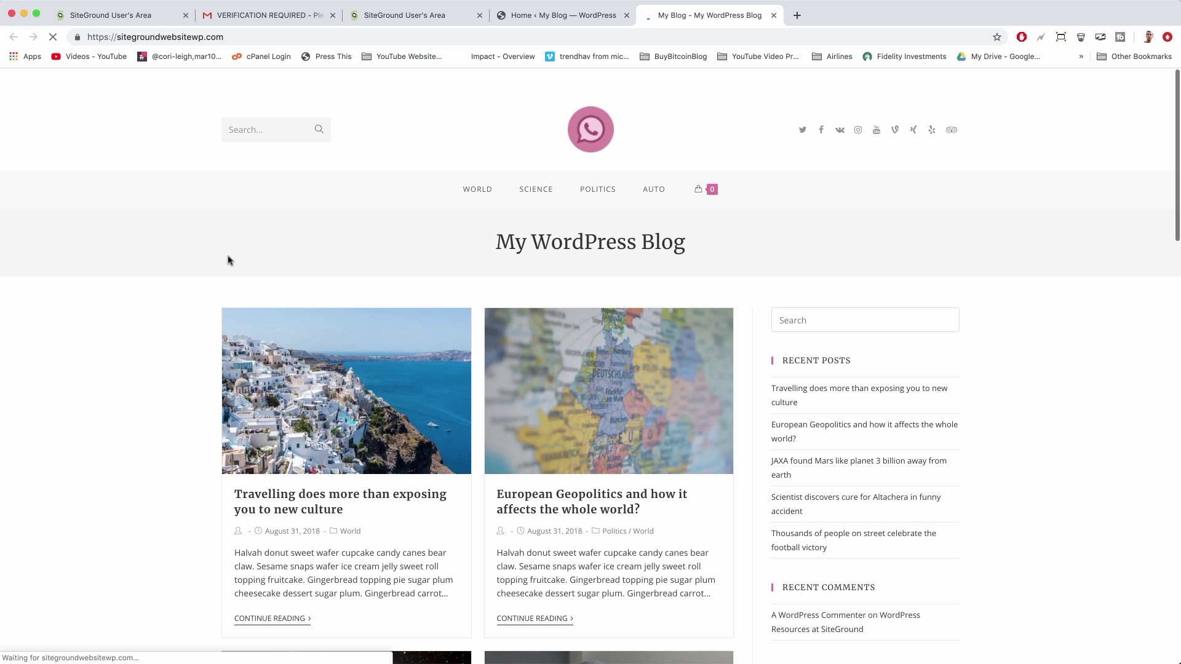
{"action": "scroll", "coordinate": [160, 271], "scroll_direction": "down", "scroll_amount": 7}
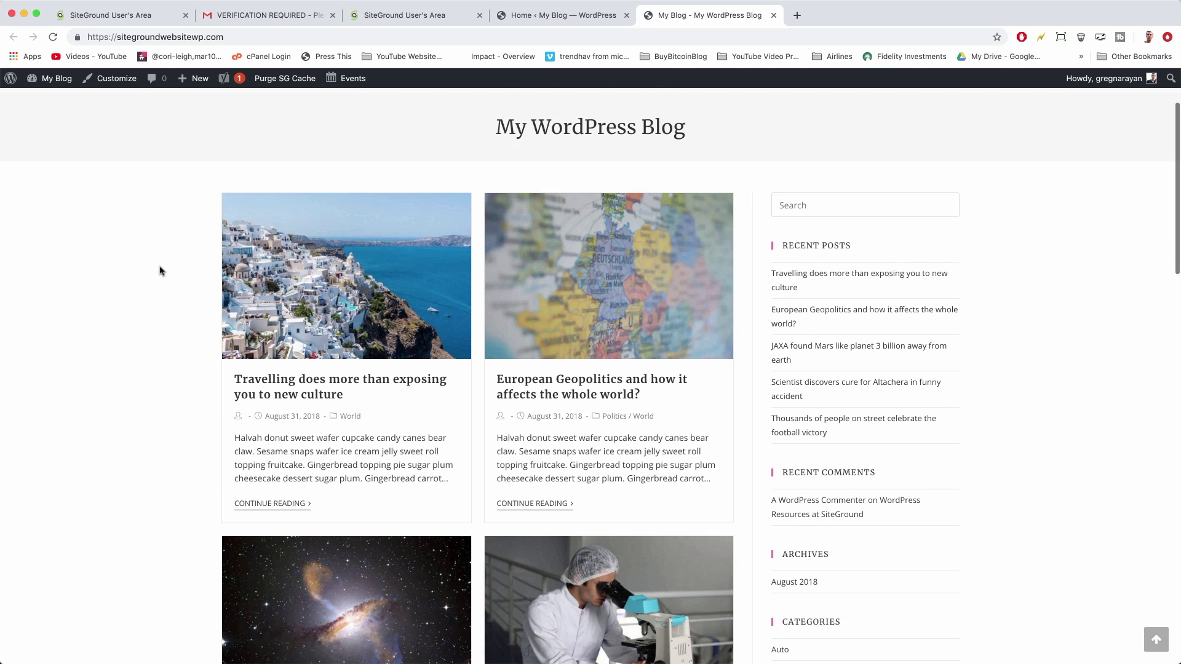
{"action": "scroll", "coordinate": [159, 271], "scroll_direction": "down", "scroll_amount": 10}
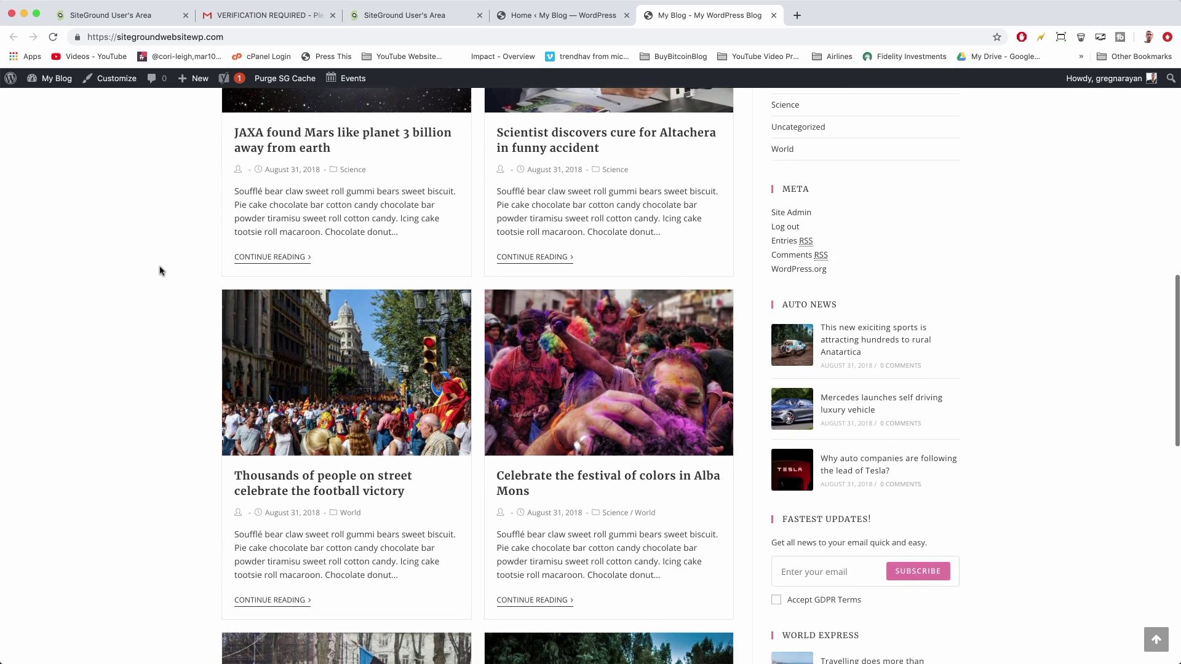
{"action": "scroll", "coordinate": [160, 271], "scroll_direction": "down", "scroll_amount": 8}
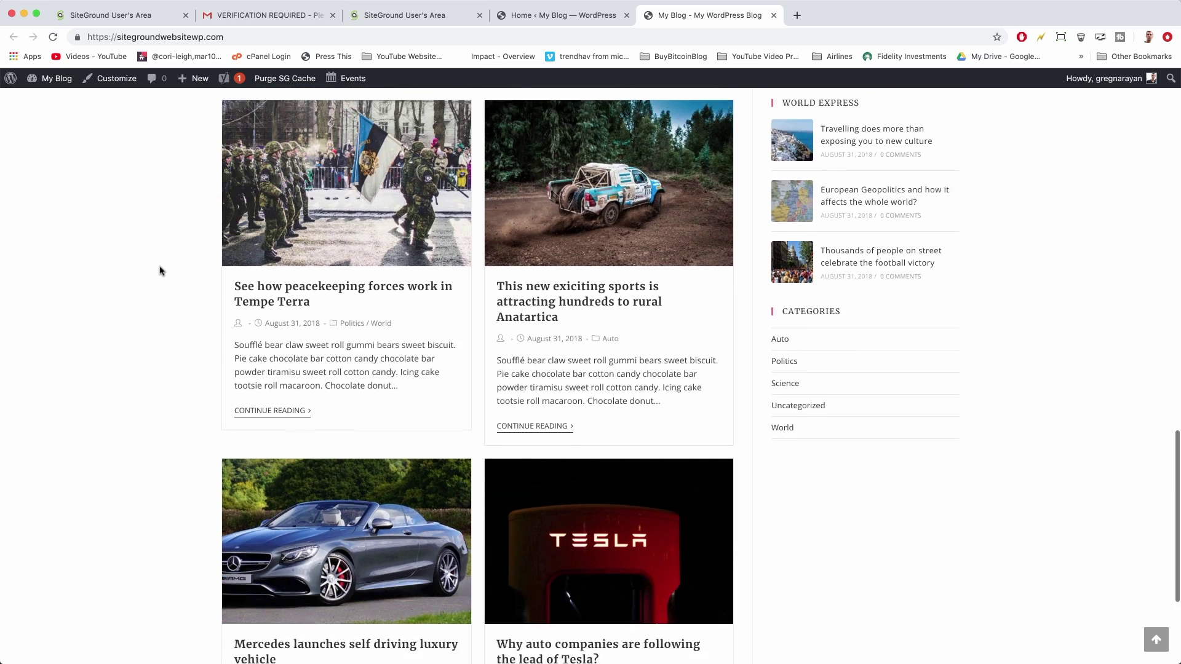
{"action": "scroll", "coordinate": [127, 504], "scroll_direction": "up", "scroll_amount": 12}
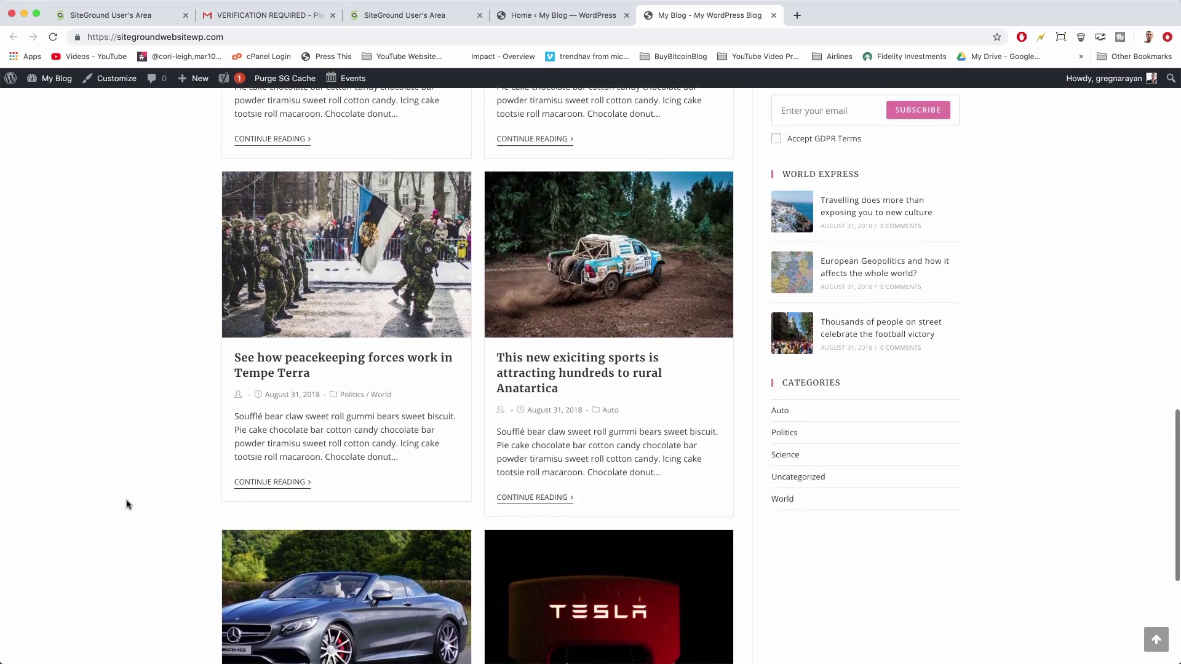
{"action": "scroll", "coordinate": [127, 505], "scroll_direction": "up", "scroll_amount": 9}
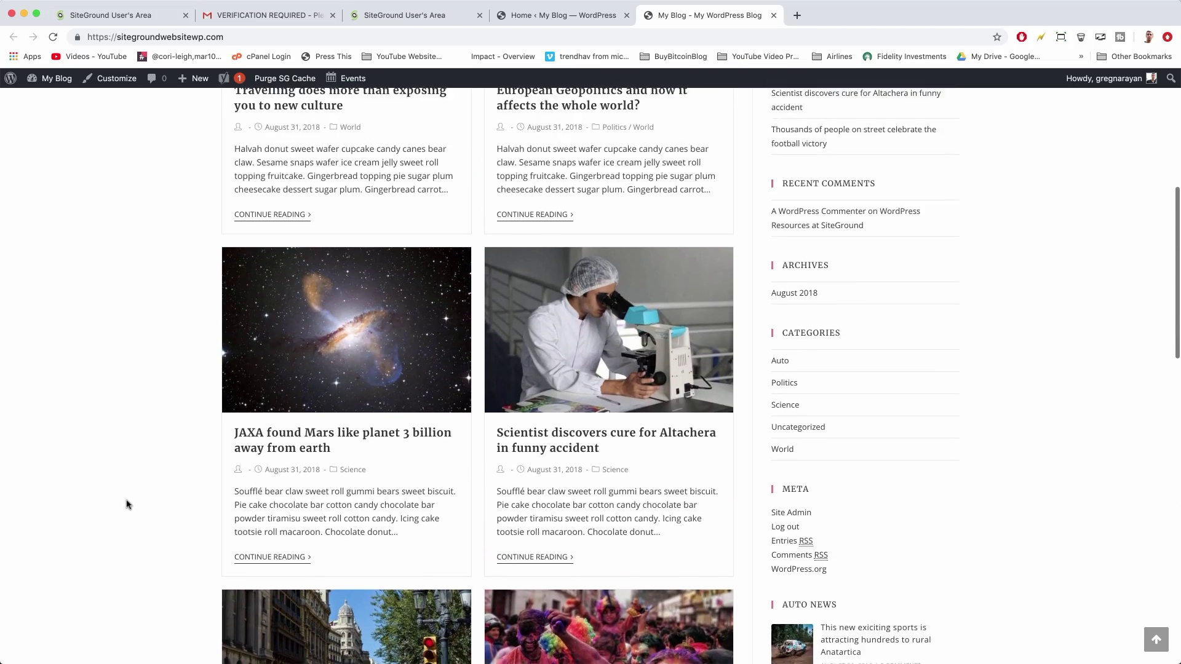